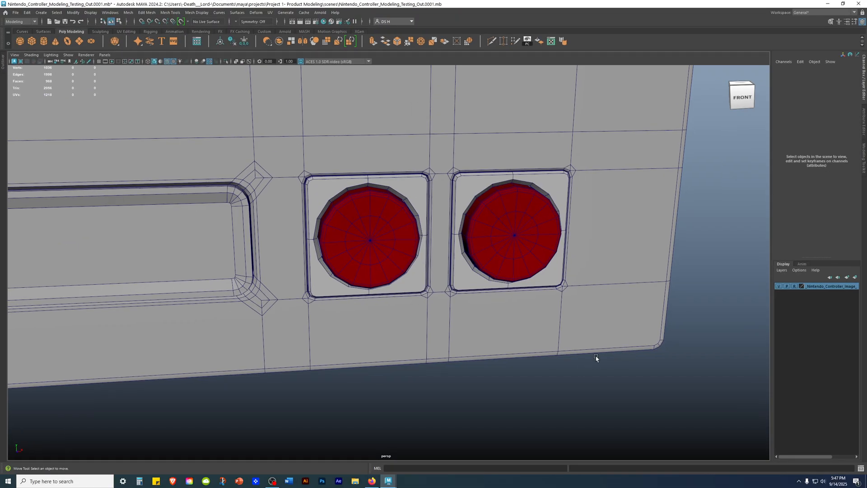
Step: Examine the finished reference controller's recessed middle panel and two red buttons, with the wireframe overlay on and off
left_click_drag(596, 358, 586, 319, "alt")
left_click_drag(555, 201, 509, 239, "alt")
right_click_drag(509, 239, 323, 244, "alt")
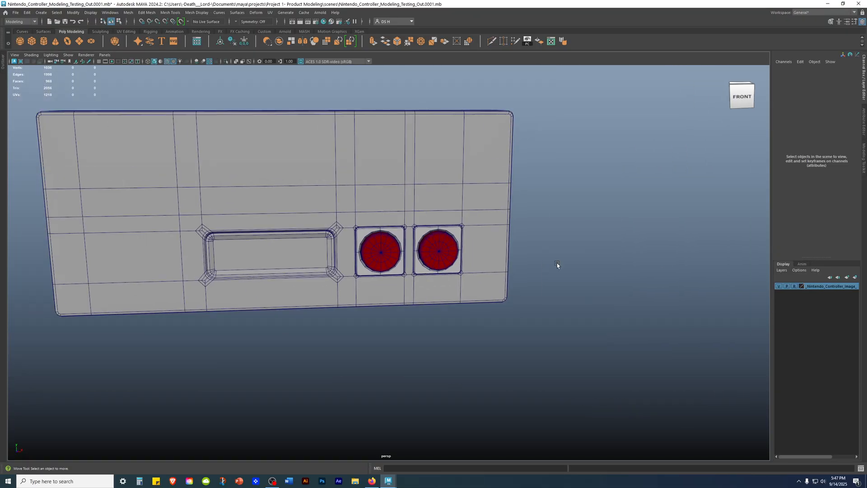
left_click_drag(323, 244, 304, 192, "alt")
right_click_drag(305, 193, 619, 270, "alt")
left_click_drag(619, 270, 643, 321, "alt")
scroll(646, 334, "down", 3)
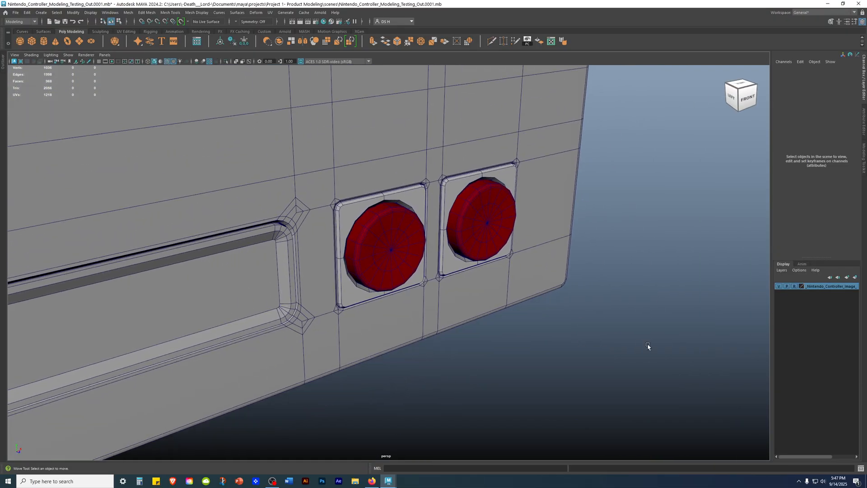
key("3")
right_click_drag(628, 336, 444, 300, "alt")
left_click_drag(443, 300, 333, 225, "alt")
right_click_drag(333, 225, 493, 270, "alt")
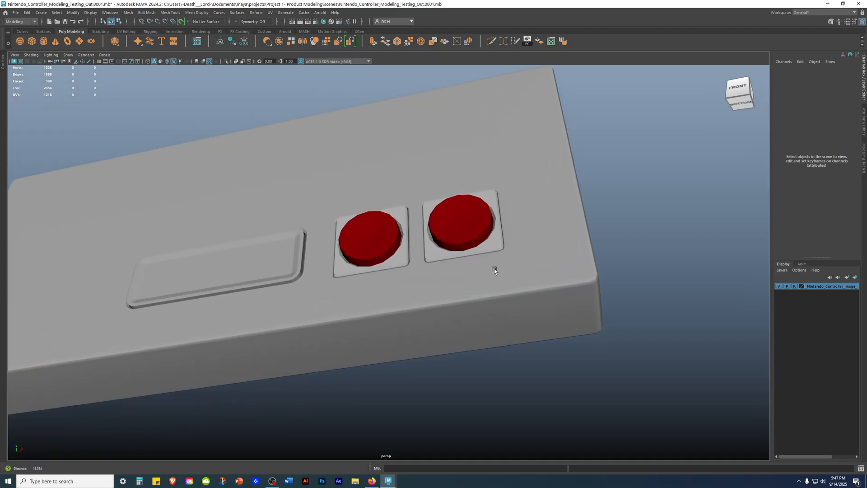
Step: Select the finished controller body and examine how its edge lines run around the panel recess, button bases and outer bevels
left_click(516, 278)
left_click_drag(540, 249, 559, 248, "alt")
right_click_drag(559, 247, 390, 227, "alt")
middle_click_drag(390, 227, 493, 222, "alt")
left_click_drag(493, 221, 510, 237, "alt")
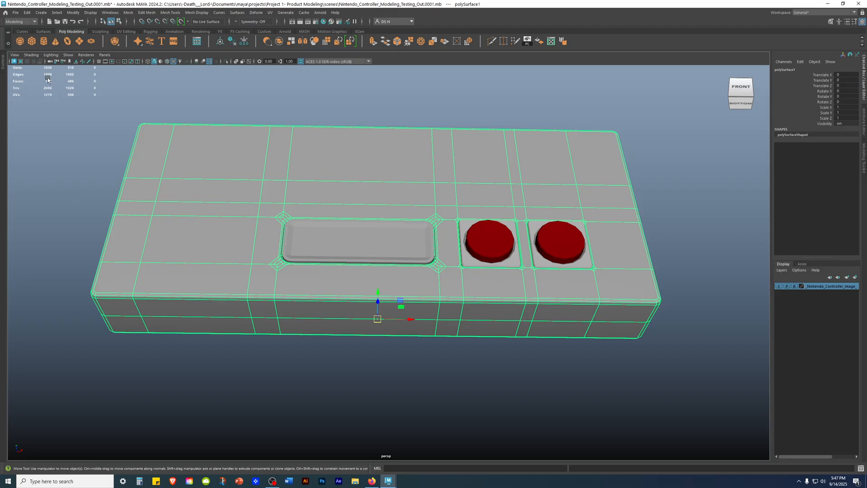
left_click_drag(393, 143, 387, 226, "alt")
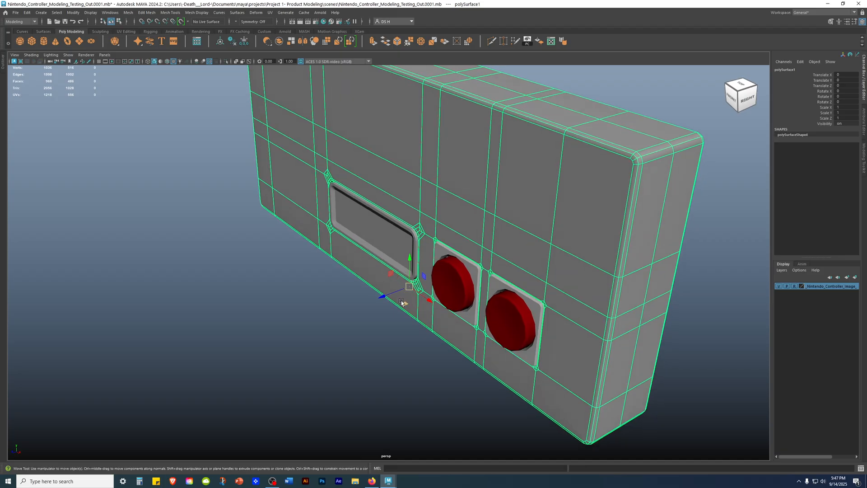
left_click(719, 289)
left_click_drag(552, 290, 622, 266, "alt")
right_click_drag(623, 267, 426, 220, "alt")
left_click_drag(426, 220, 427, 181, "alt")
right_click_drag(426, 180, 557, 236, "alt")
left_click_drag(557, 236, 512, 216, "alt")
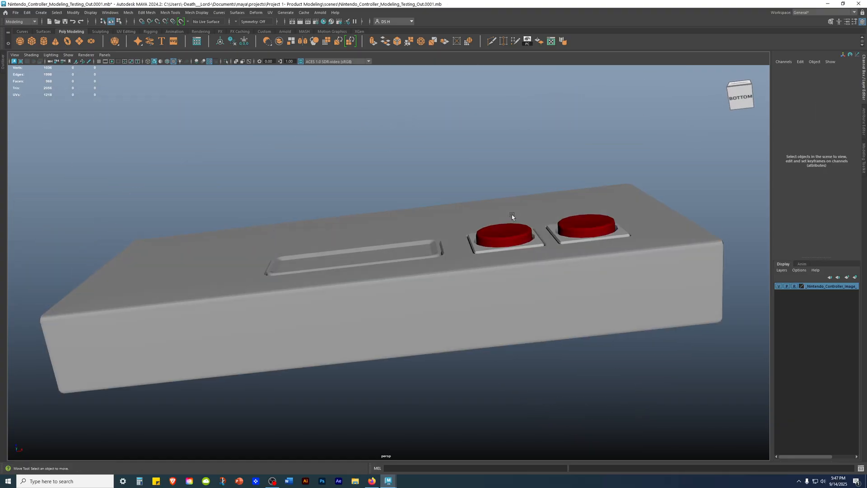
right_click_drag(512, 216, 625, 280, "alt")
Step: Select Middle_Coaster, restore wireframe on shaded, and examine its rounded corners and the round button hole beside it
left_click(417, 234)
key("alt+5")
mouse_move(478, 182)
left_mouse_down("alt")
mouse_move(481, 167)
mouse_move(473, 221)
left_mouse_up("alt")
right_click_drag(472, 221, 417, 192, "alt")
left_click_drag(418, 192, 451, 153, "alt")
right_click_drag(451, 153, 307, 233, "alt")
left_click_drag(307, 234, 383, 230, "alt")
right_click_drag(383, 230, 550, 223, "alt")
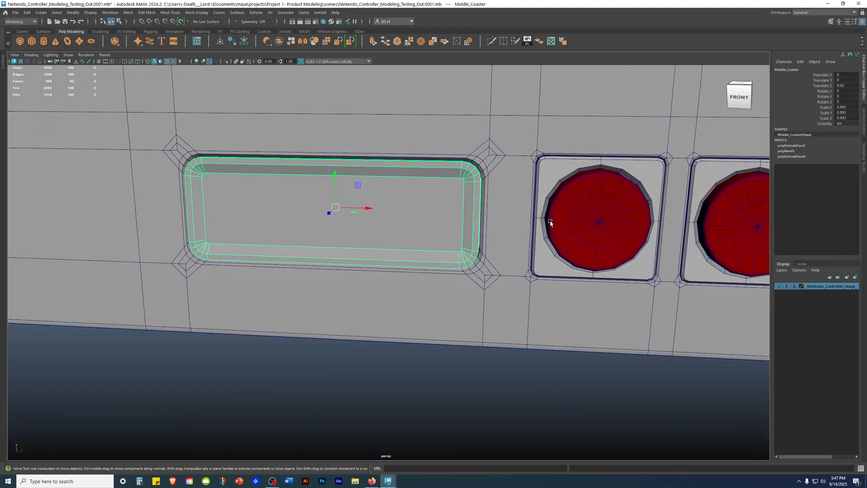
middle_click_drag(549, 222, 450, 302, "alt")
right_click_drag(450, 303, 584, 309, "alt")
left_click_drag(583, 309, 486, 246, "alt")
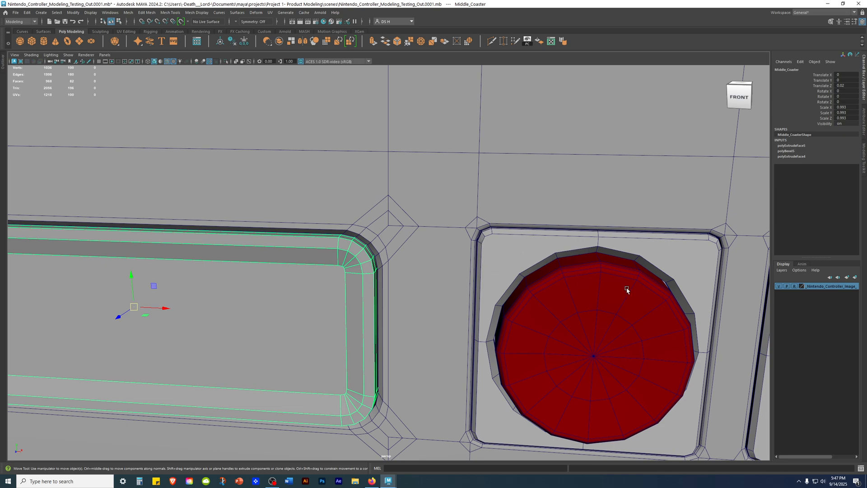
scroll(381, 236, "down", 10)
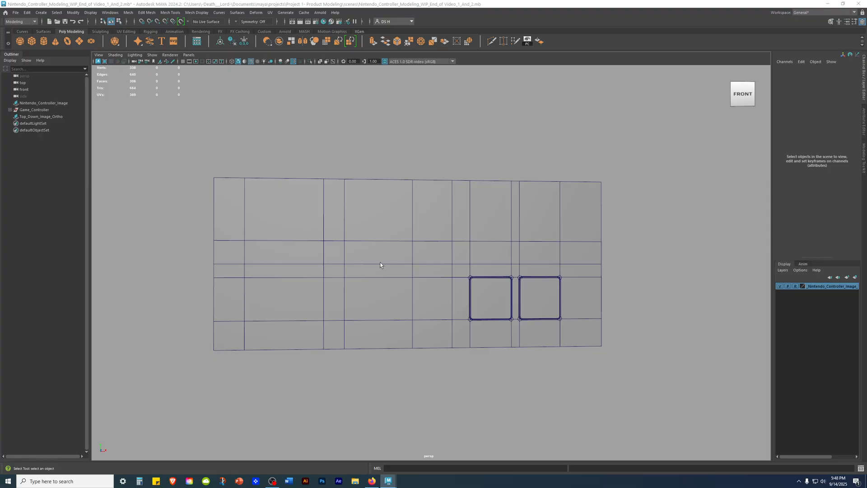
Step: Examine the work-in-progress controller body and the two square button bases set into its front
left_click_drag(509, 242, 488, 261, "alt")
left_click(543, 269)
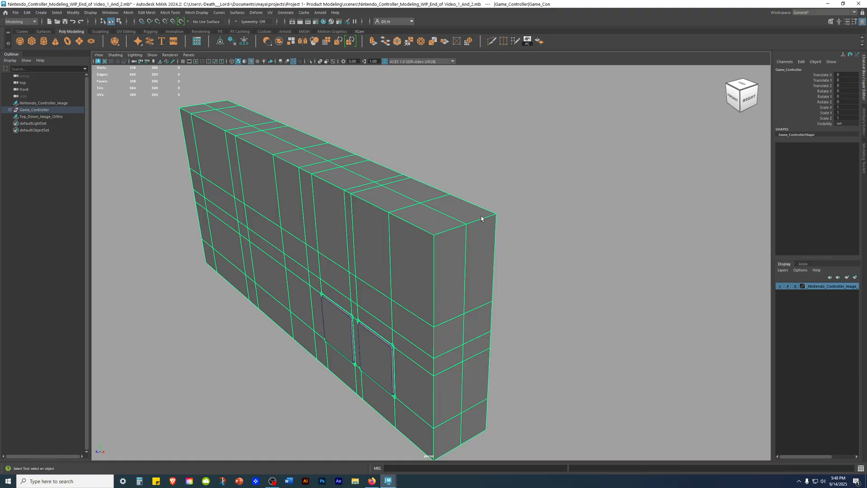
left_click_drag(444, 282, 529, 266, "alt")
right_click_drag(528, 267, 563, 349, "alt")
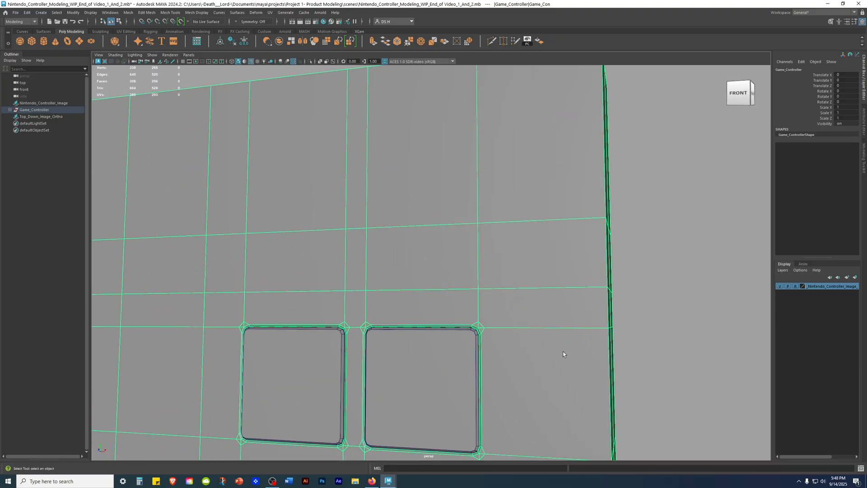
middle_click_drag(563, 350, 495, 221, "alt")
left_click_drag(496, 221, 429, 271, "alt")
middle_click_drag(430, 271, 417, 178, "alt")
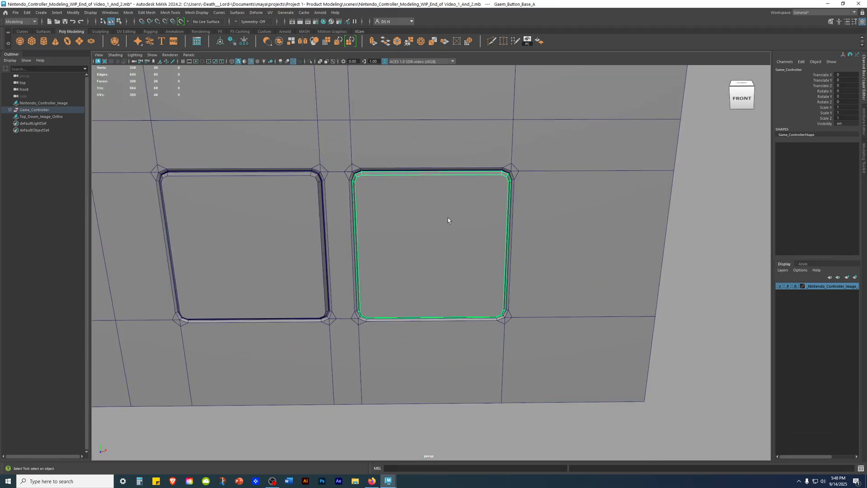
Step: Expand the Game_Controller group, isolate square button base A and frame it in the perspective view
left_click(447, 221)
left_click_drag(446, 223, 455, 222, "alt")
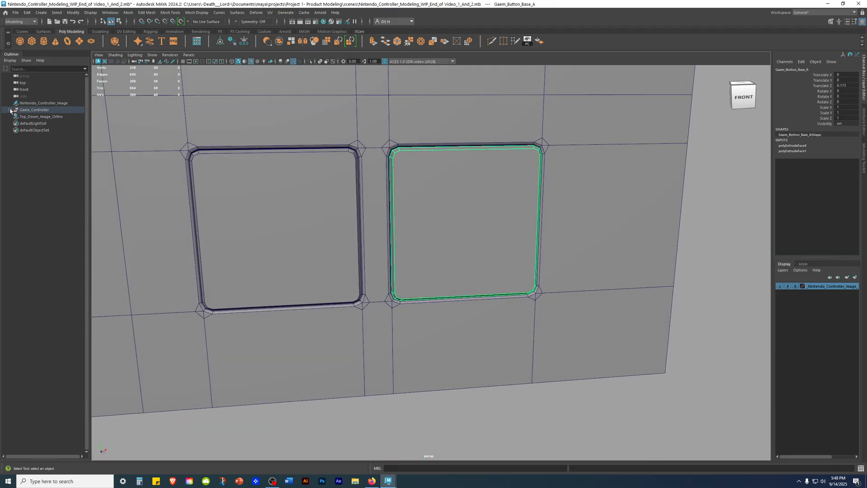
left_click(10, 110)
left_click(48, 246)
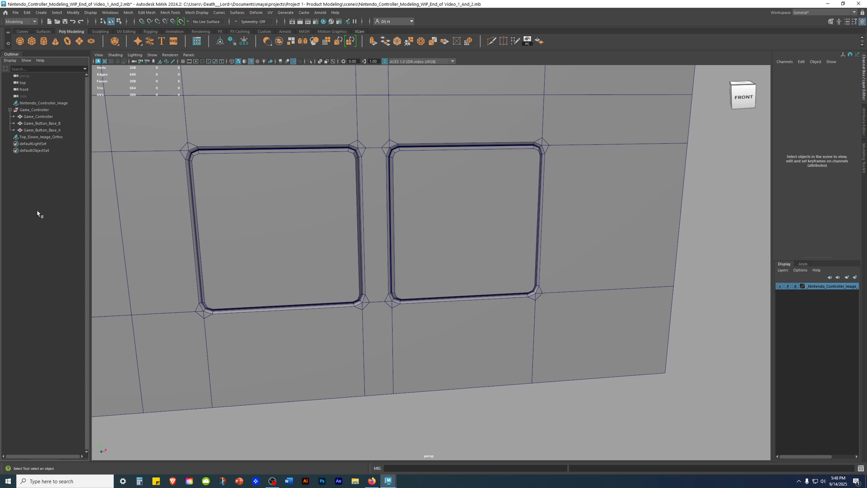
left_click(488, 209)
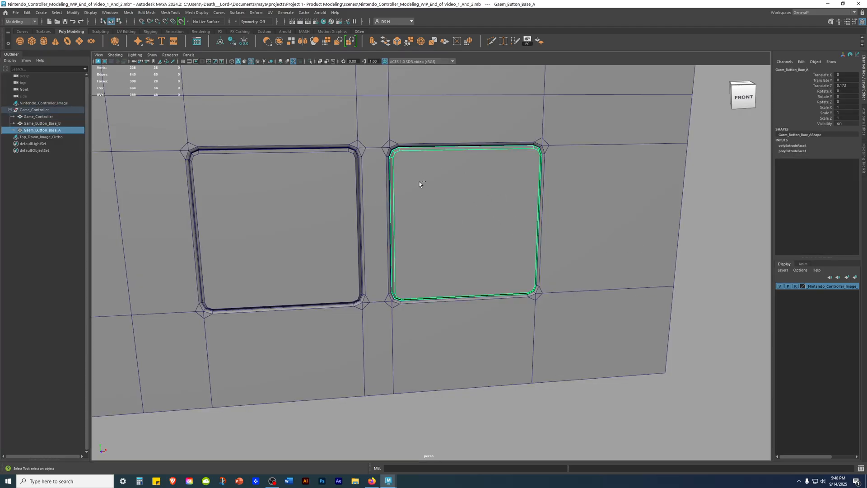
key("ctrl+1")
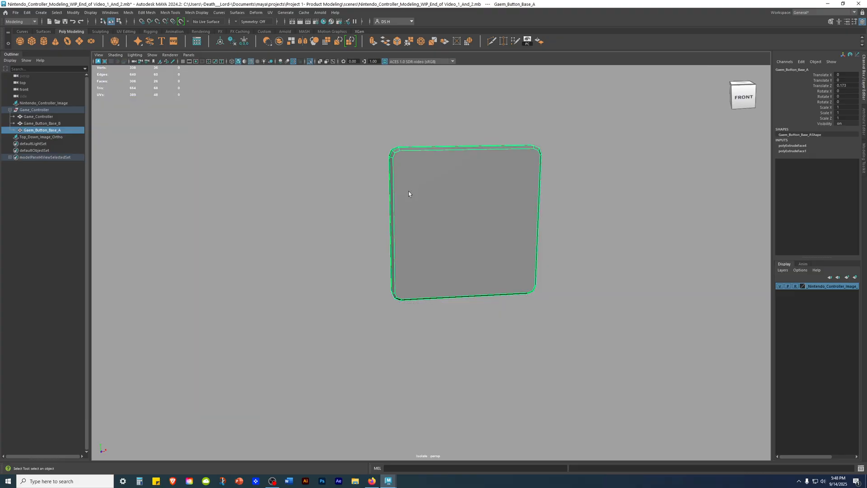
left_click(559, 203)
left_click_drag(513, 209, 485, 244, "alt")
left_click(475, 352)
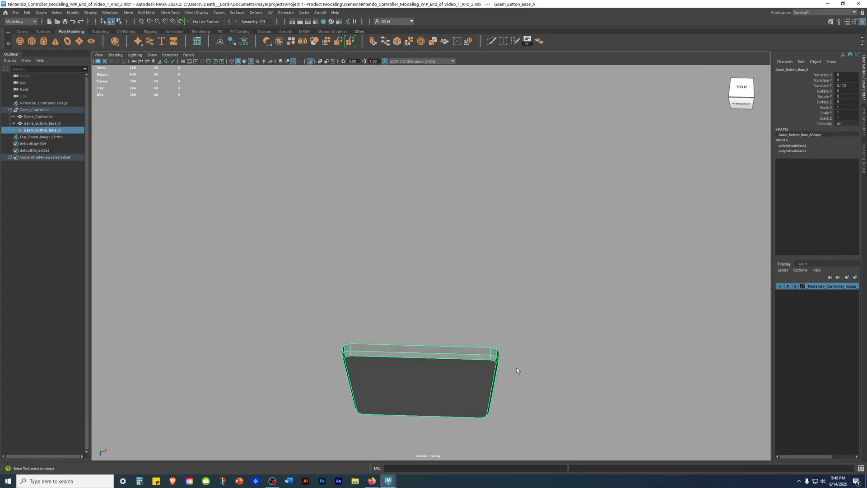
key("f")
left_click_drag(513, 367, 457, 244, "alt")
scroll(607, 310, "down", 4)
scroll(457, 244, "down", 2)
middle_click_drag(443, 241, 425, 250, "alt")
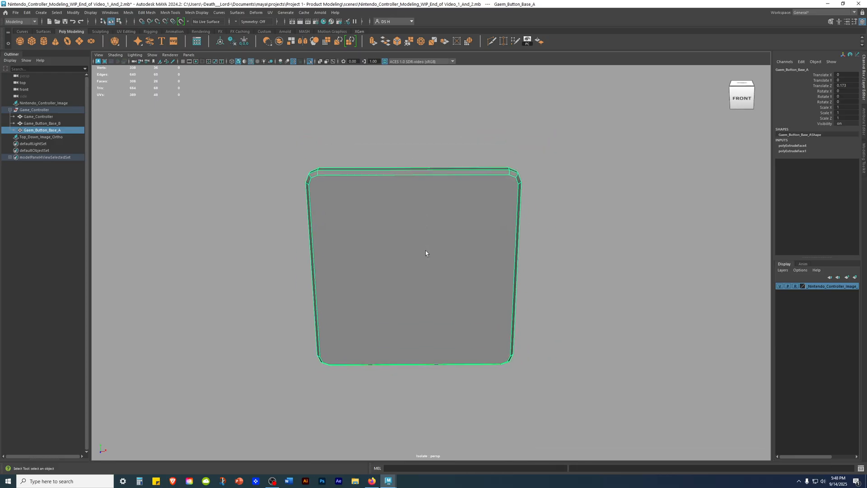
Step: Insert centred edge loops across the four sides of button base A, using Multiple edge loops with the count at 1
right_click(565, 145, "shift")
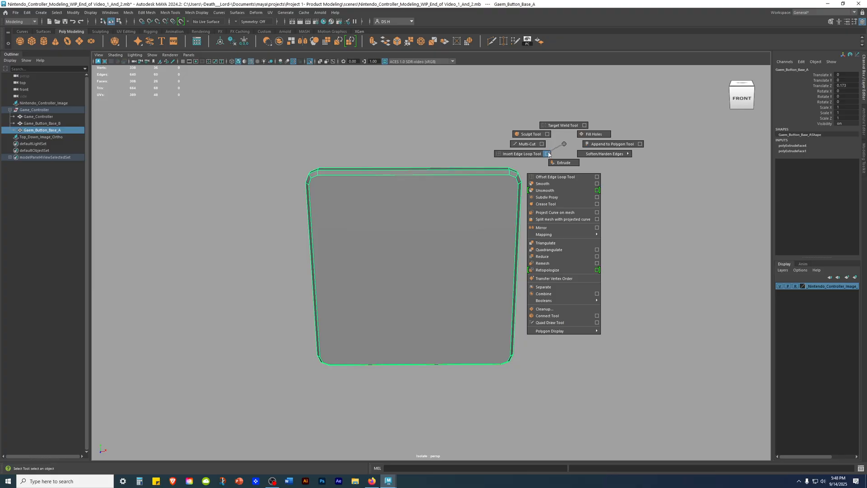
left_click(548, 154)
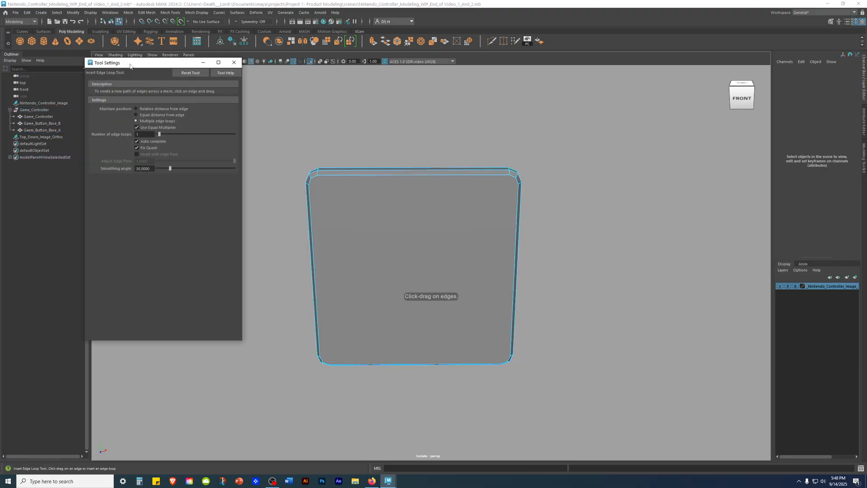
left_click_drag(130, 66, 133, 66)
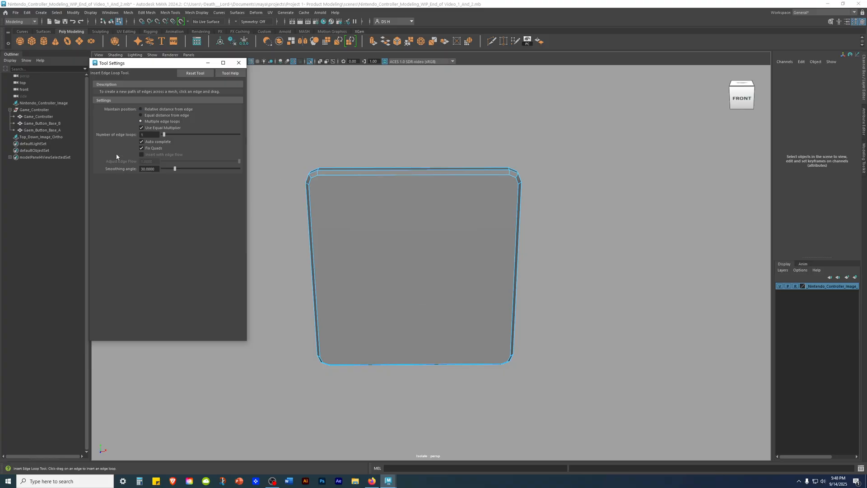
left_click(239, 63)
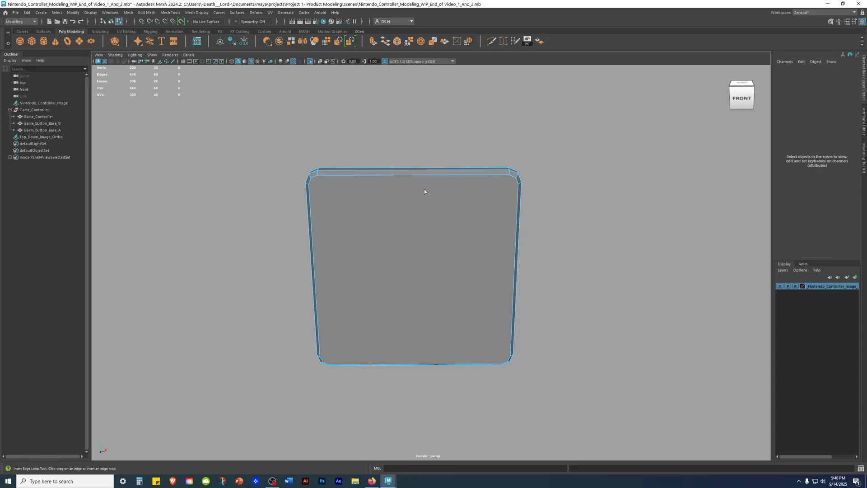
left_click_drag(433, 179, 414, 205, "alt")
left_click_drag(457, 352, 411, 286, "alt")
mouse_move(474, 319)
left_mouse_down("alt")
mouse_move(540, 300)
mouse_move(483, 311)
left_mouse_up("alt")
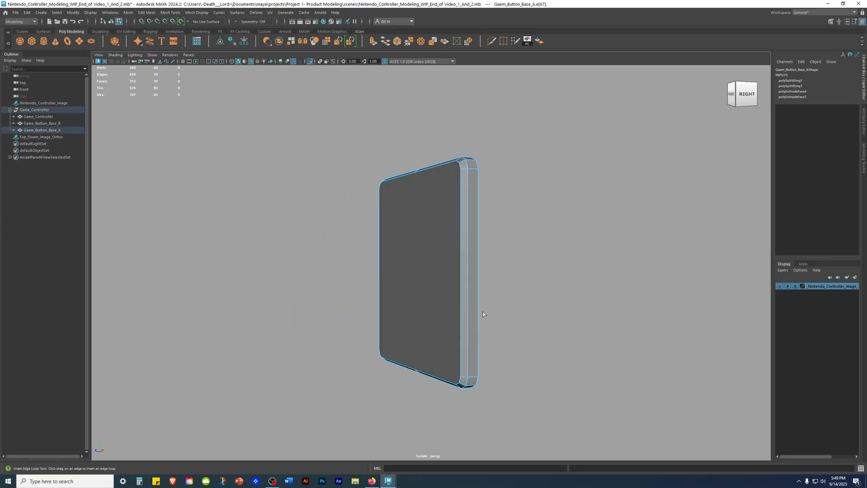
left_click_drag(463, 283, 416, 300)
left_click(390, 273)
mouse_move(390, 273)
left_mouse_down("alt")
mouse_move(499, 329)
mouse_move(421, 316)
mouse_move(443, 298)
mouse_move(405, 270)
left_mouse_up("alt")
key("w")
Step: Select button base A's front face and examine its undivided surface and corner edges, returning to object selection
left_click(623, 242)
left_click_drag(623, 242, 556, 253, "alt")
mouse_move(416, 355)
left_mouse_down("alt")
mouse_move(459, 274)
mouse_move(422, 348)
left_mouse_up("alt")
right_click_drag(399, 219, 562, 264, "alt")
left_click(441, 222)
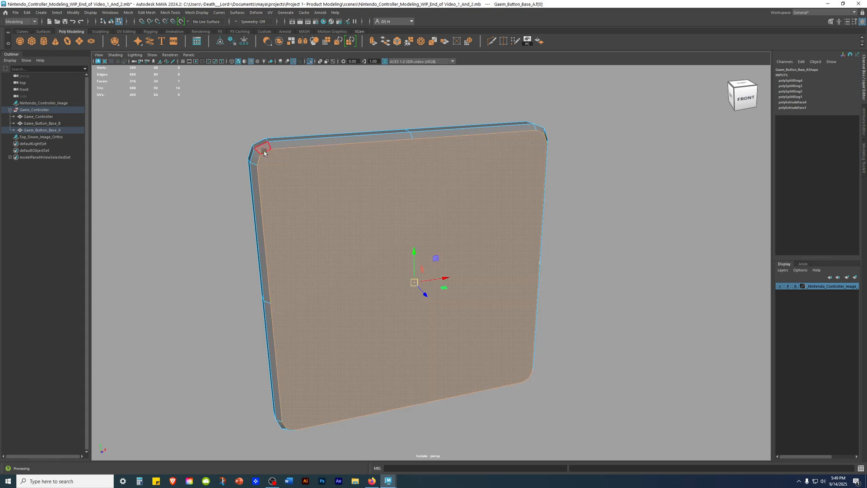
left_click_drag(564, 327, 508, 316, "alt")
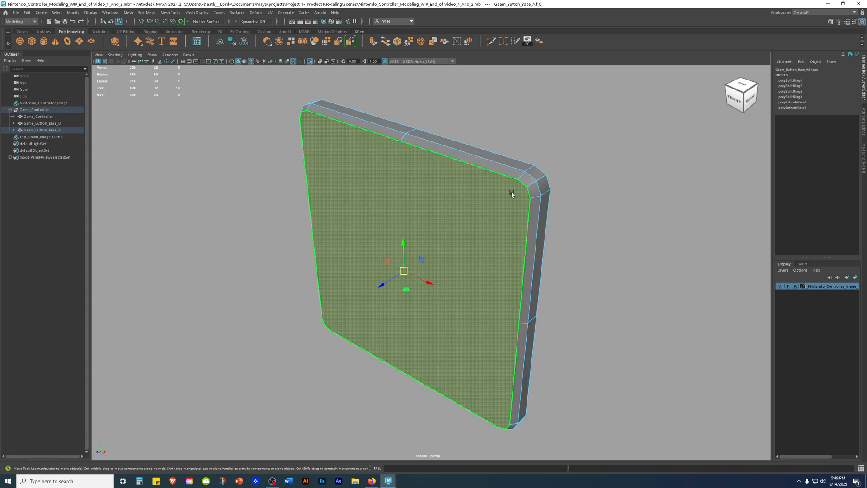
left_click_drag(500, 395, 553, 301, "alt")
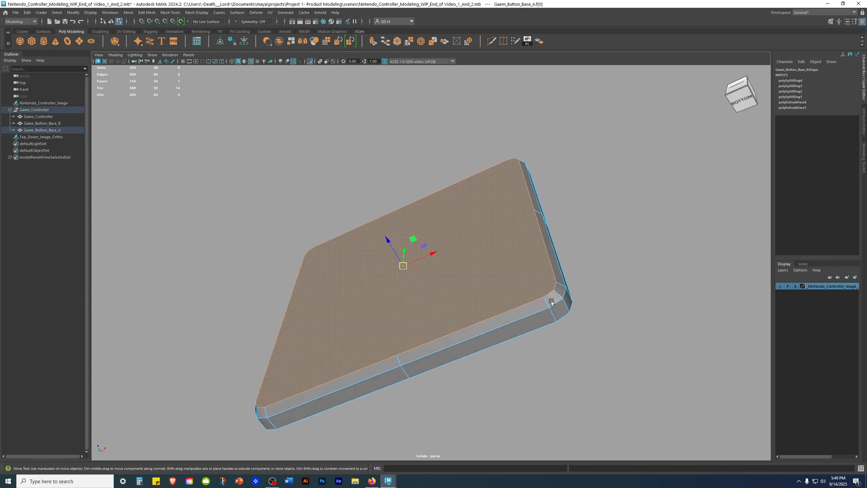
left_click_drag(502, 262, 676, 226, "alt")
key("F8")
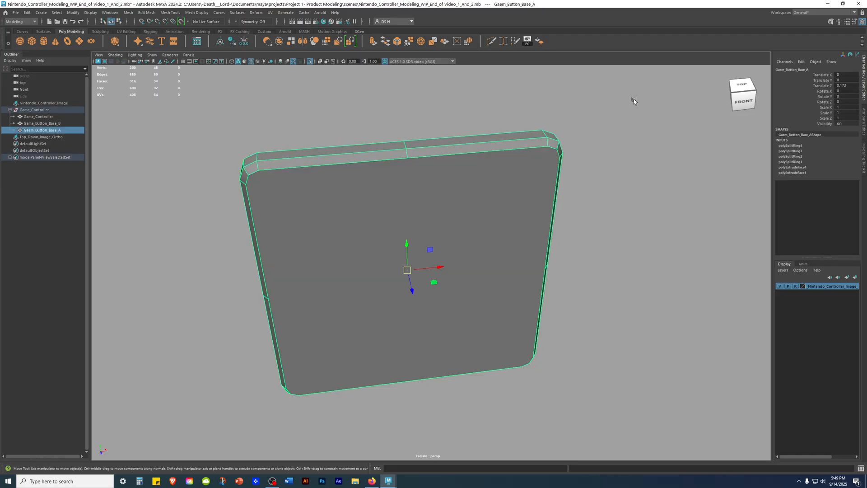
Step: Multi-Cut a vertical edge across button base A's front face, joining its top and bottom midpoint vertices
right_click(676, 138, "shift")
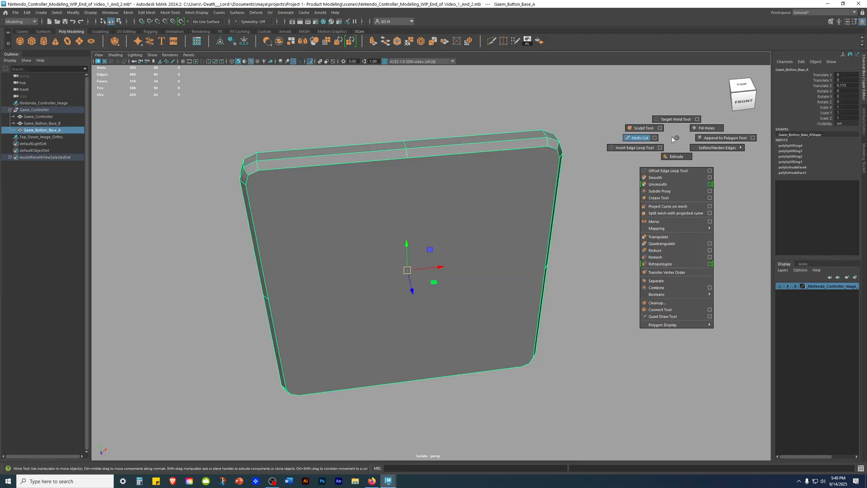
left_click(613, 140)
left_click(406, 151)
left_click_drag(346, 281, 457, 368, "alt")
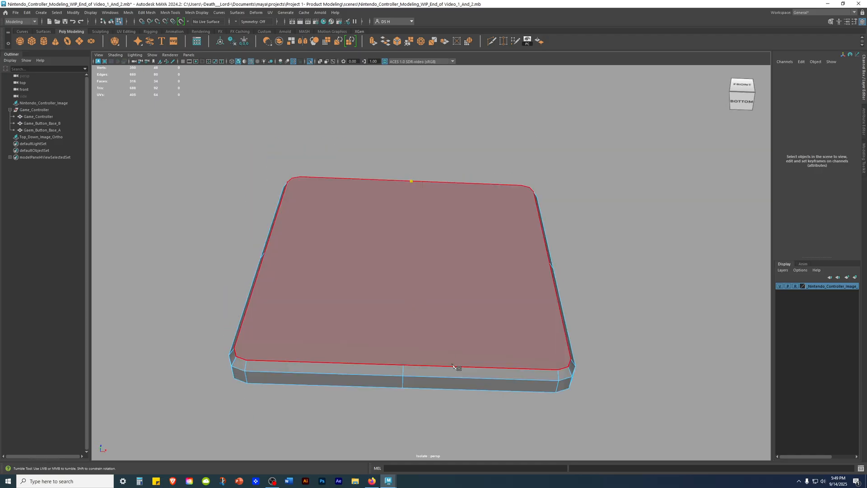
left_click(403, 365)
left_click_drag(373, 260, 469, 327, "alt")
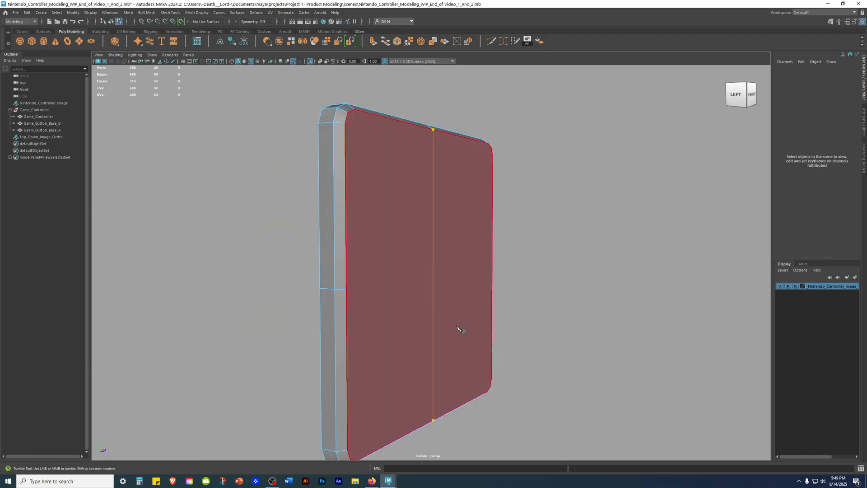
key("Return")
left_click_drag(465, 232, 439, 270, "alt")
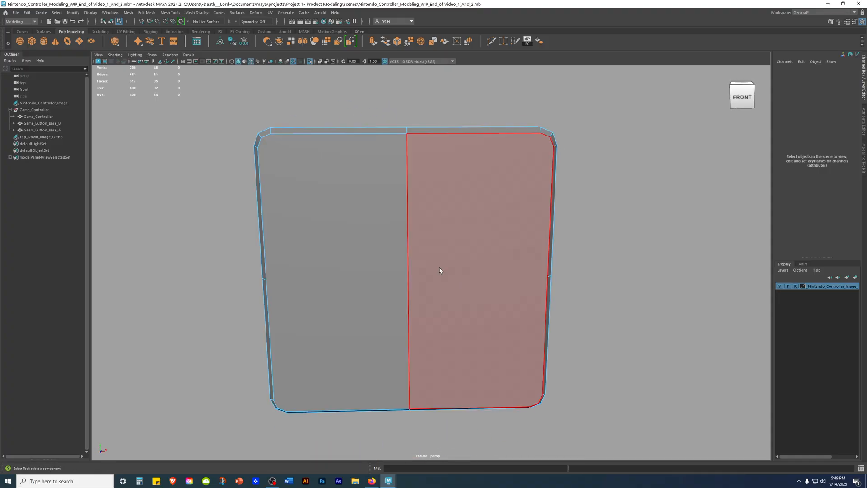
Step: Multi-Cut a horizontal edge across button base A's front face, joining the side midpoint vertices through the vertical centre edge
key("ctrl+shift+x")
left_click_drag(349, 259, 384, 241, "alt")
left_click_drag(441, 170, 299, 228, "alt")
right_click_drag(299, 229, 300, 188, "alt")
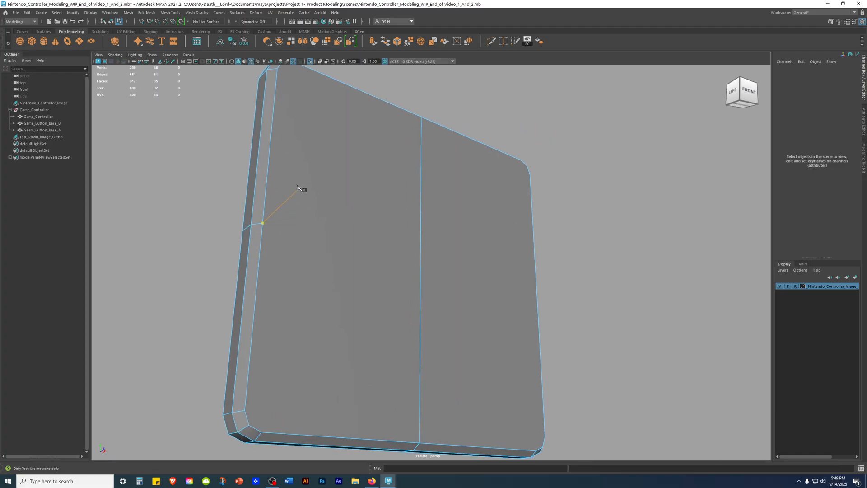
left_click(263, 223)
left_click_drag(605, 252, 546, 203, "alt")
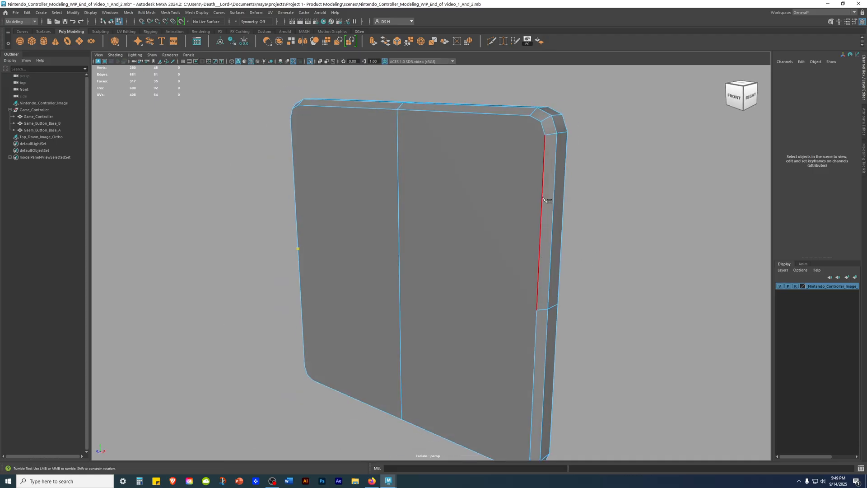
left_click(536, 310)
left_click_drag(477, 299, 532, 294, "alt")
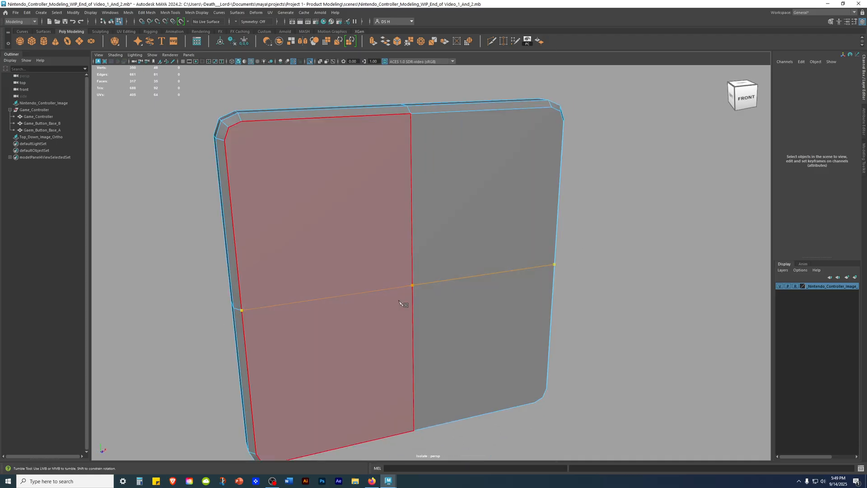
left_click_drag(295, 306, 282, 318, "alt")
key("q")
right_click_drag(636, 302, 474, 271, "alt")
left_click(613, 259)
left_click_drag(532, 294, 565, 276, "alt")
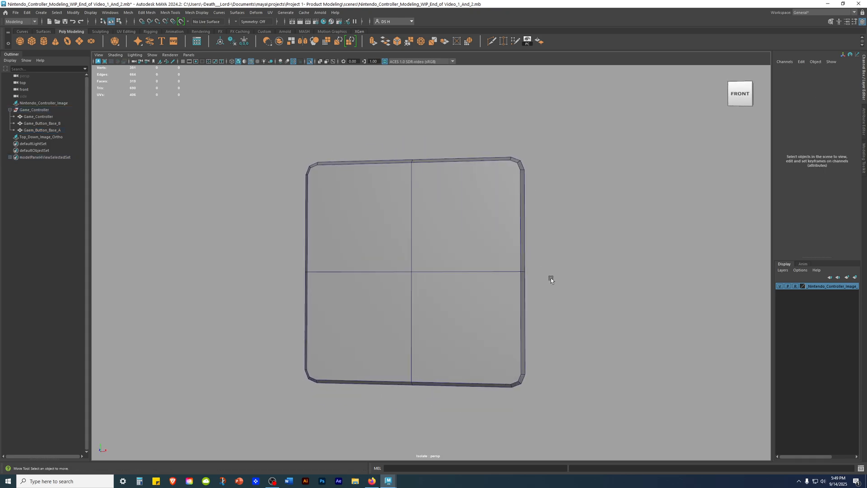
Step: Check the divided front face of button base A, and end its isolation to show the whole controller
left_click_drag(467, 246, 434, 162, "alt")
left_click_drag(527, 257, 481, 269, "alt")
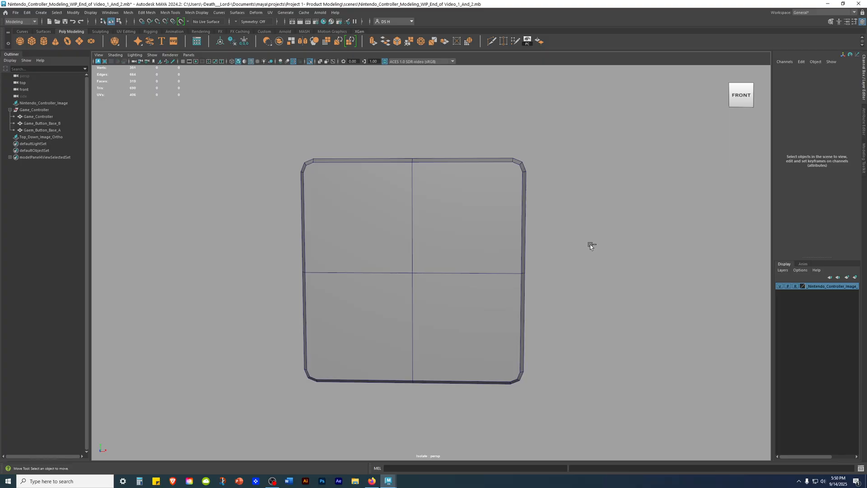
key("ctrl+1")
scroll(542, 318, "down", 4)
mouse_move(380, 267)
left_mouse_down("alt")
mouse_move(375, 292)
mouse_move(363, 292)
mouse_move(366, 265)
left_mouse_up("alt")
scroll(428, 286, "up", 1)
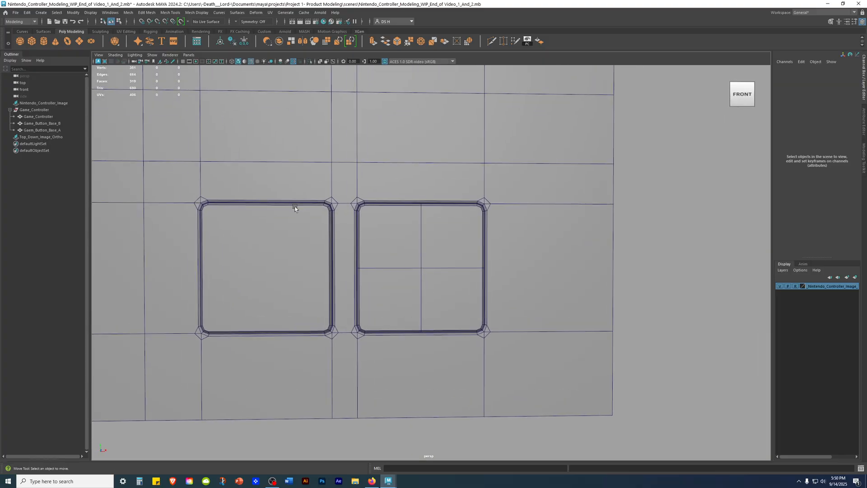
Step: Create a polygon cylinder at the origin and bring it into view beside the controller's button bases
left_click(43, 41)
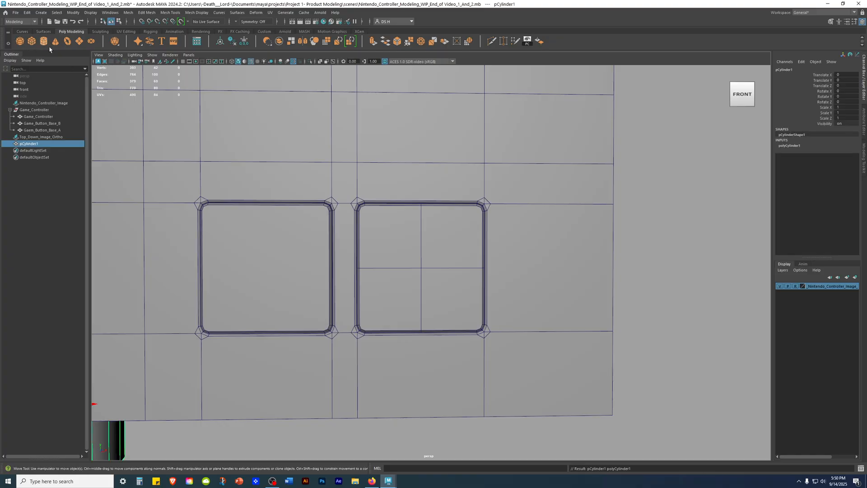
scroll(236, 236, "down", 2)
middle_click_drag(236, 236, 323, 108, "alt")
left_click_drag(280, 292, 263, 265, "alt")
left_click_drag(423, 234, 426, 267, "alt")
scroll(432, 210, "down", 3)
left_click_drag(432, 209, 433, 233, "alt")
middle_click_drag(429, 221, 426, 224, "alt")
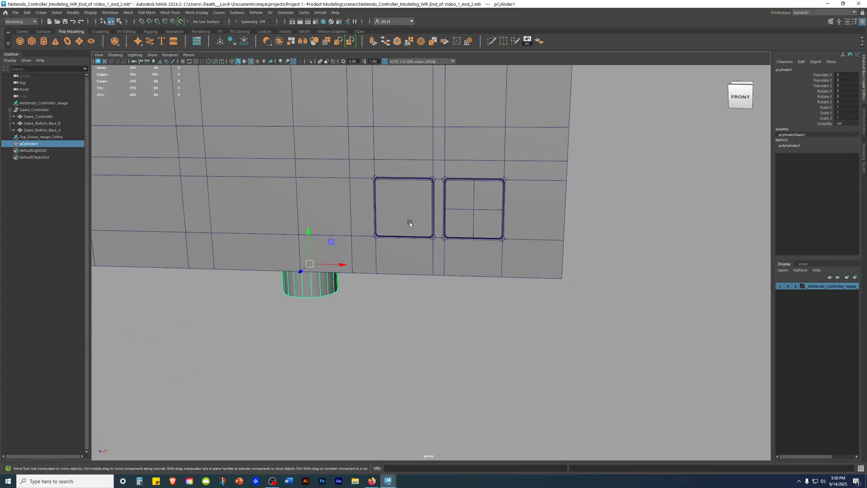
Step: Rotate the cylinder about X to exactly 90 degrees so its cap faces the front
key("e")
scroll(394, 213, "up", 4)
middle_click_drag(349, 229, 493, 204, "alt")
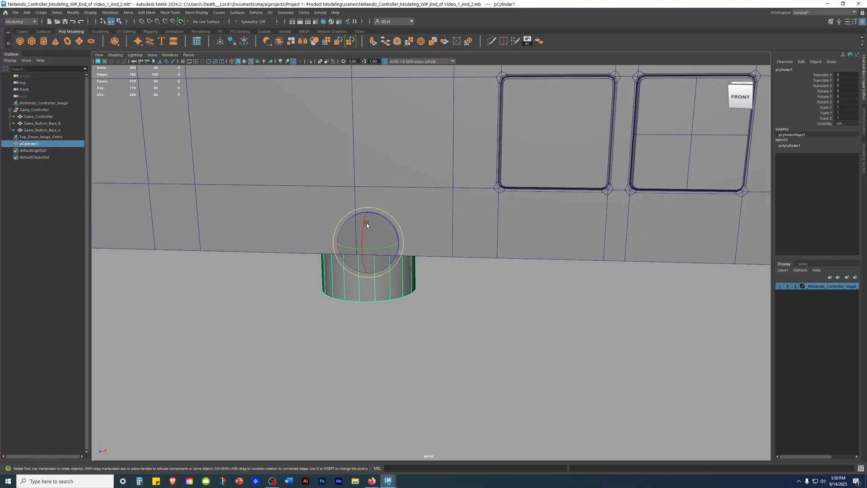
left_click_drag(363, 217, 364, 263)
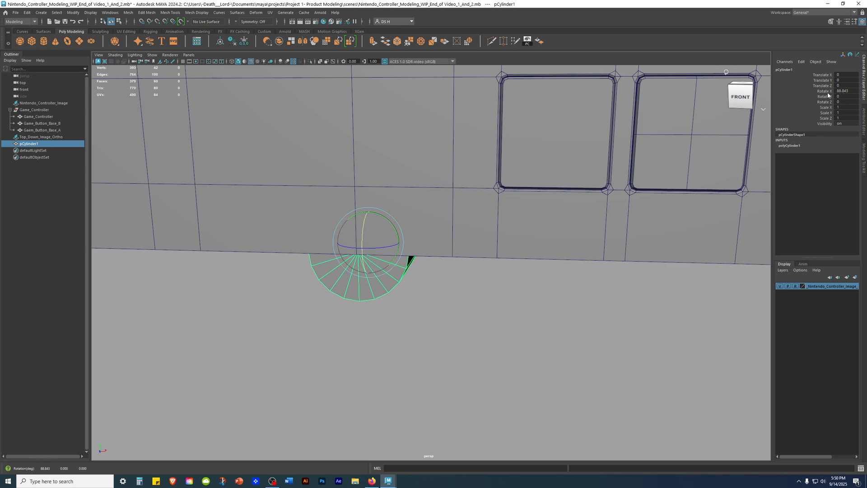
left_click(841, 91)
type("90")
key("Return")
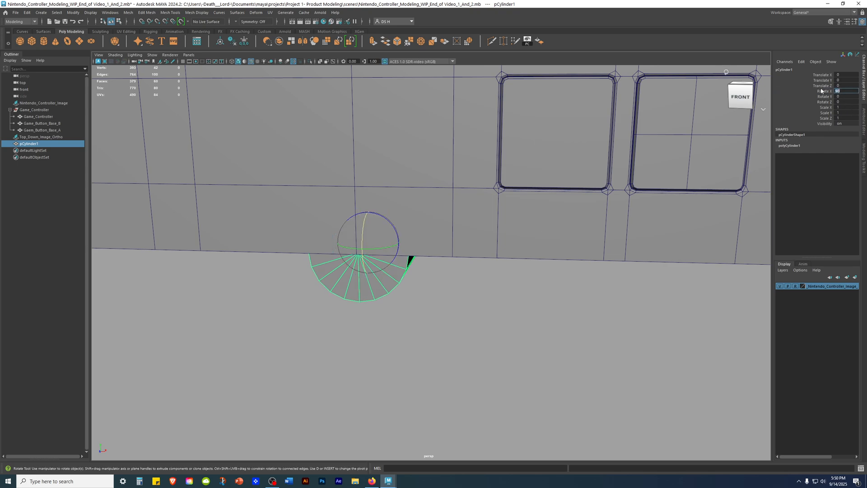
Step: Switch to the full-size front view and display wireframe over the shaded controller
middle_click_drag(662, 223, 634, 205, "alt")
key("w")
scroll(662, 205, "down", 3)
middle_click_drag(522, 204, 463, 218, "alt")
key("space")
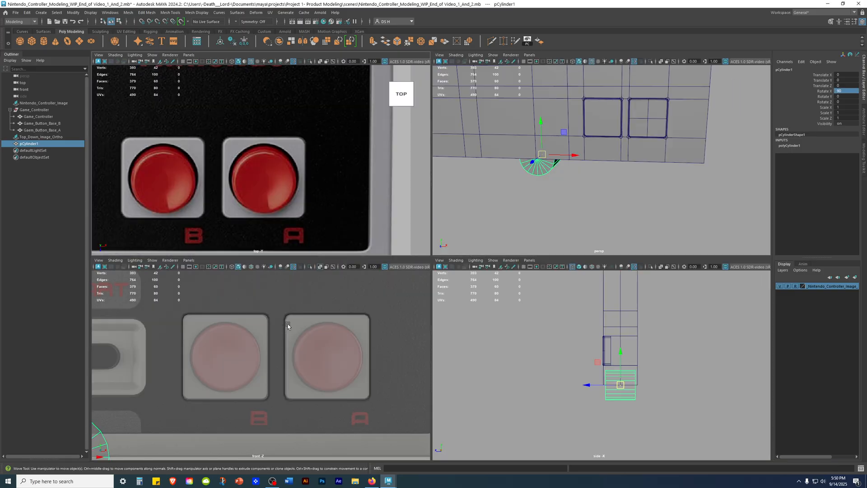
key("space")
scroll(412, 257, "down", 3)
scroll(421, 257, "up", 5)
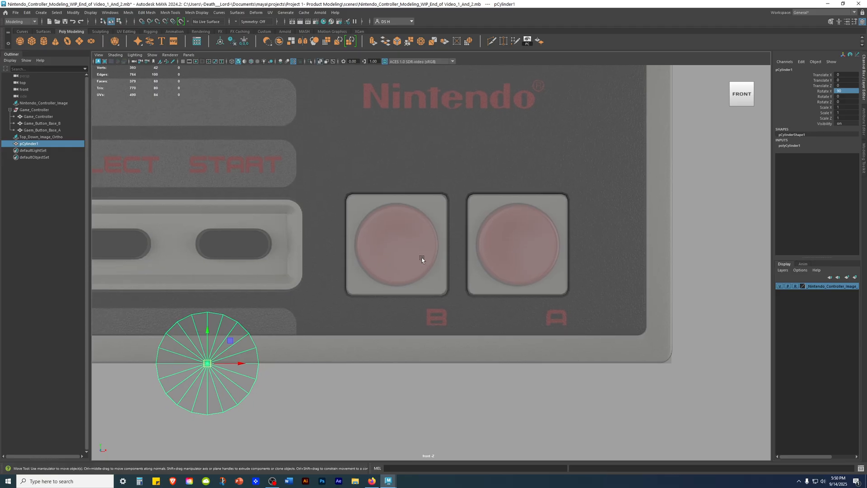
key("alt+5")
Step: Snap the cylinder's centre to the centre vertex of button base A's front face
right_click_drag(487, 248, 534, 250, "alt")
middle_click_drag(533, 242, 555, 202, "alt")
middle_click_drag(344, 320, 366, 325, "alt")
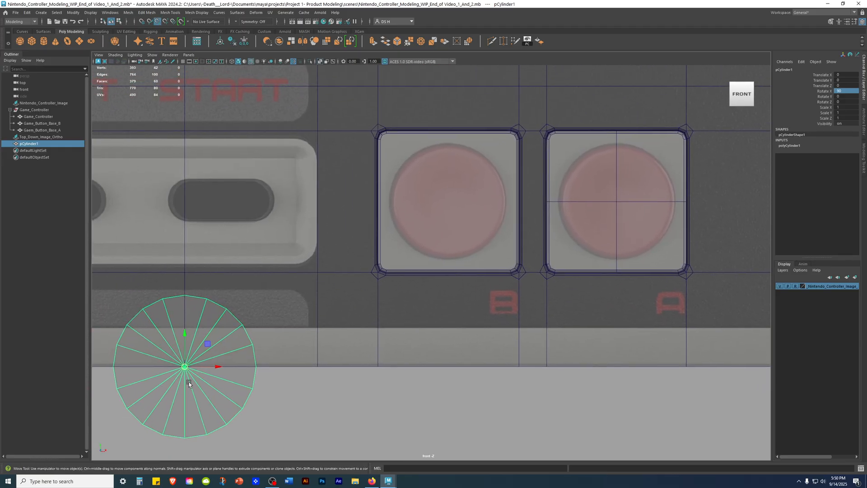
left_click_drag(185, 367, 617, 203)
middle_click_drag(594, 198, 470, 243, "alt")
right_click_drag(470, 243, 657, 287, "alt")
middle_click_drag(495, 227, 413, 242, "alt")
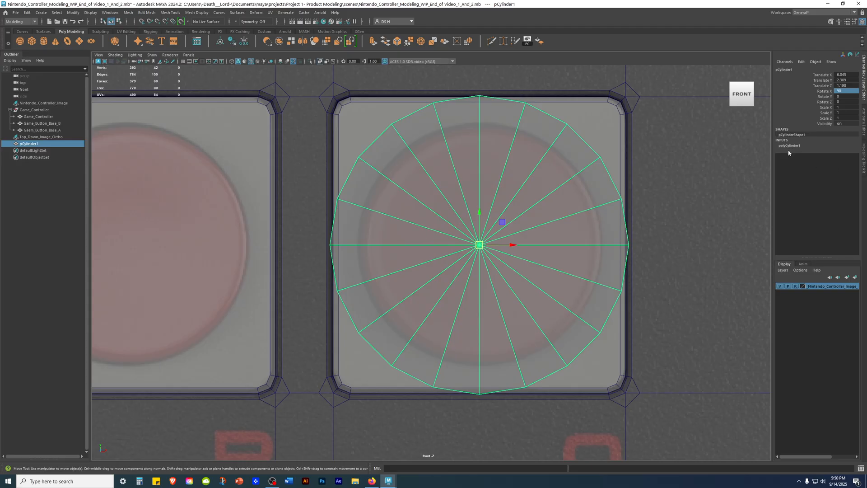
Step: Open the cylinder's creation attributes and examine its outline against the A button in the reference image
left_click(789, 146)
scroll(605, 174, "up", 1)
left_click(844, 152)
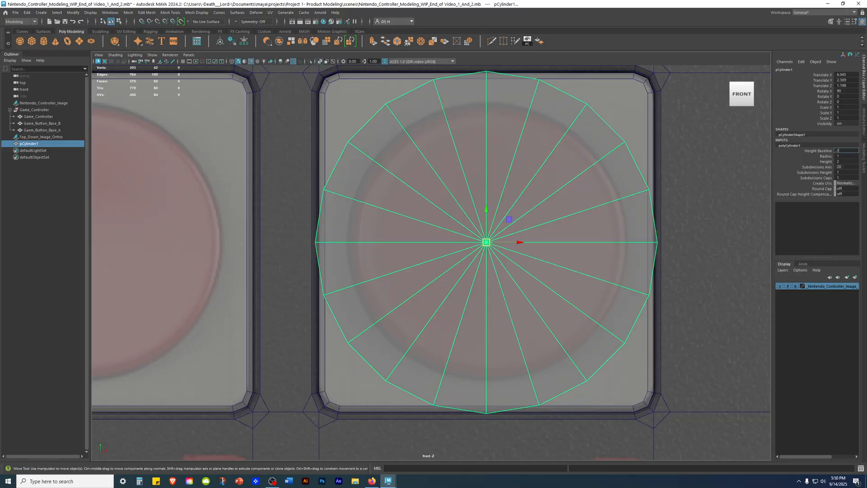
middle_click_drag(406, 188, 304, 203, "alt")
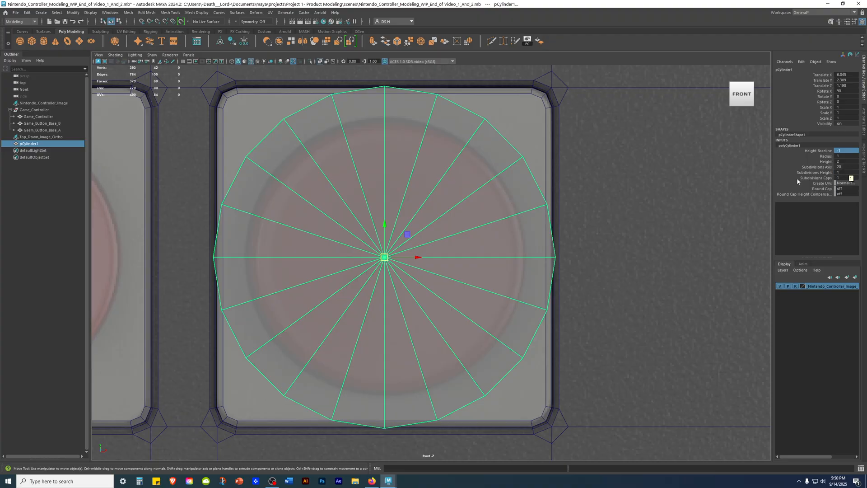
middle_click_drag(543, 221, 573, 240, "alt")
key("r")
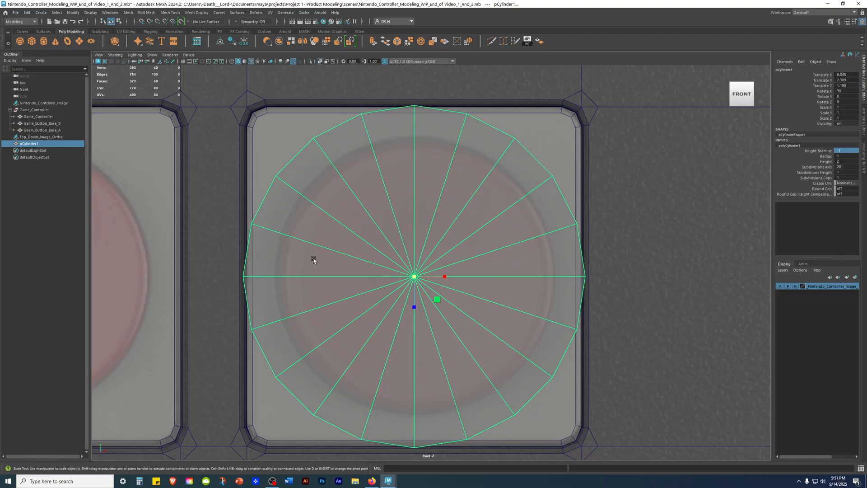
scroll(517, 269, "up", 2)
middle_click_drag(636, 254, 615, 262, "alt")
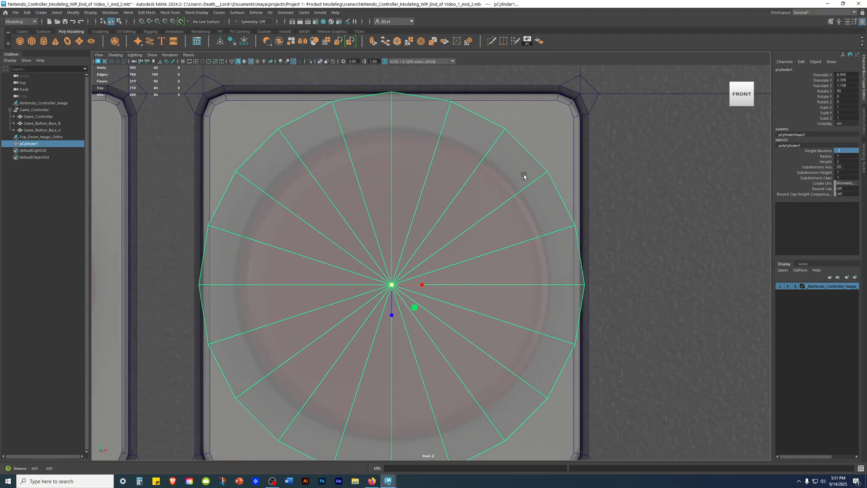
scroll(517, 189, "down", 4)
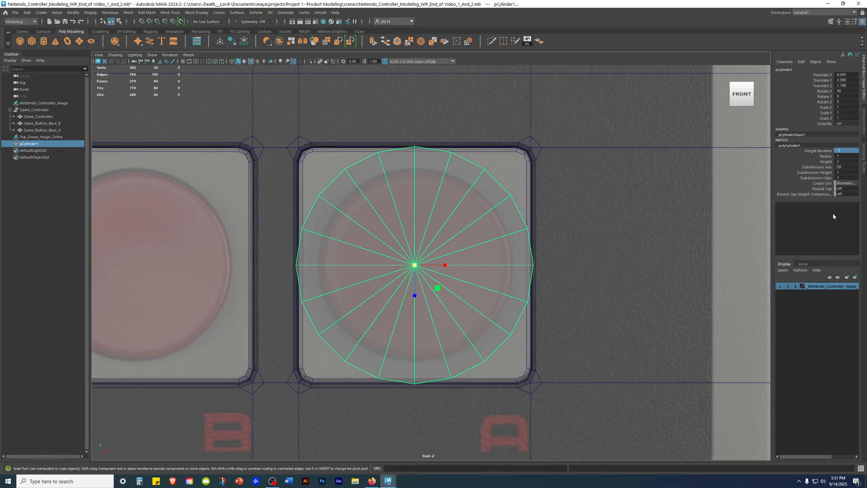
Step: Set the cylinder's cap subdivisions to 3
double_click(851, 172)
double_click(845, 178)
left_click(809, 178)
left_click(847, 179)
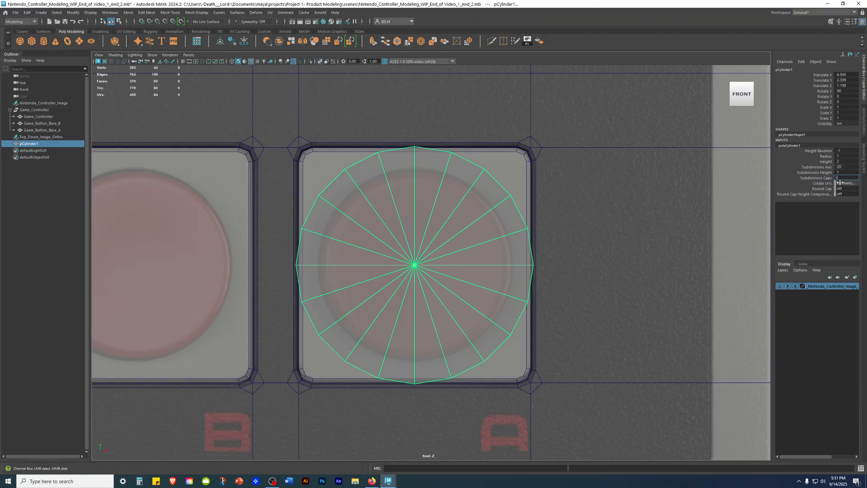
type("2")
key("Return")
type("3")
key("Return")
middle_click_drag(477, 194, 483, 220, "alt")
middle_click_drag(455, 194, 456, 129, "alt")
right_click_drag(456, 129, 574, 159, "alt")
middle_click_drag(575, 158, 576, 222, "alt")
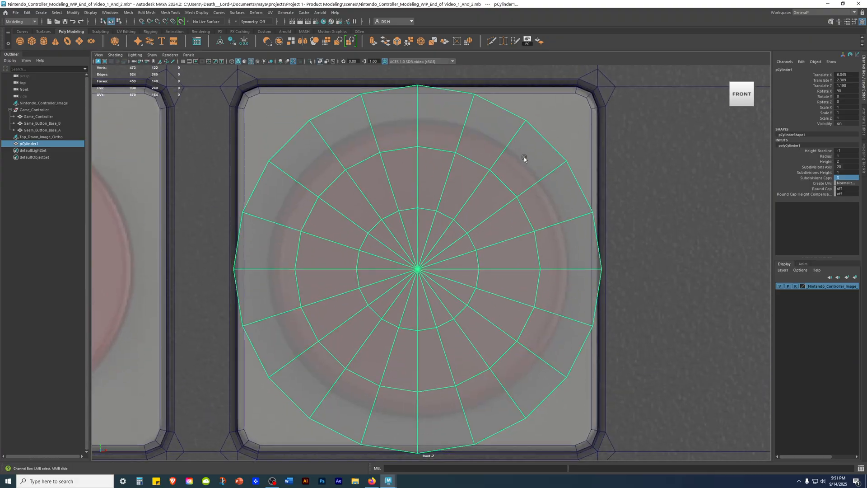
Step: Scale the cylinder uniformly to about 0.826 to match the A button's round outline in the reference image
key("r")
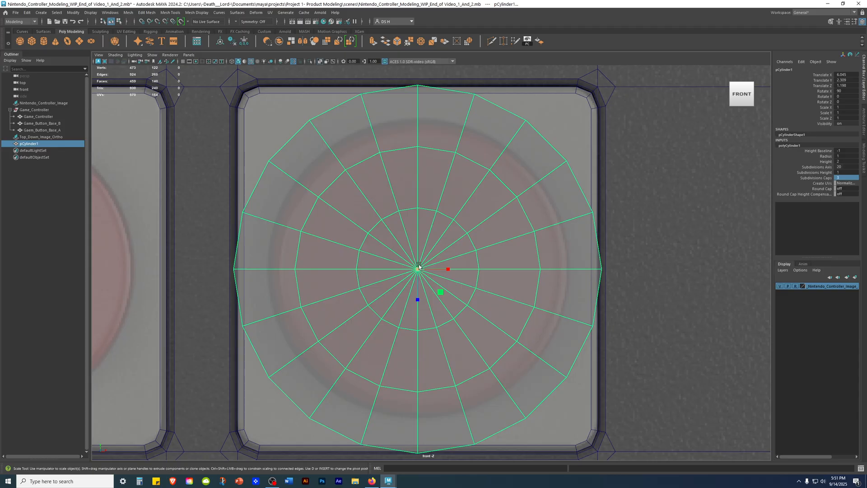
left_click_drag(416, 272, 319, 330)
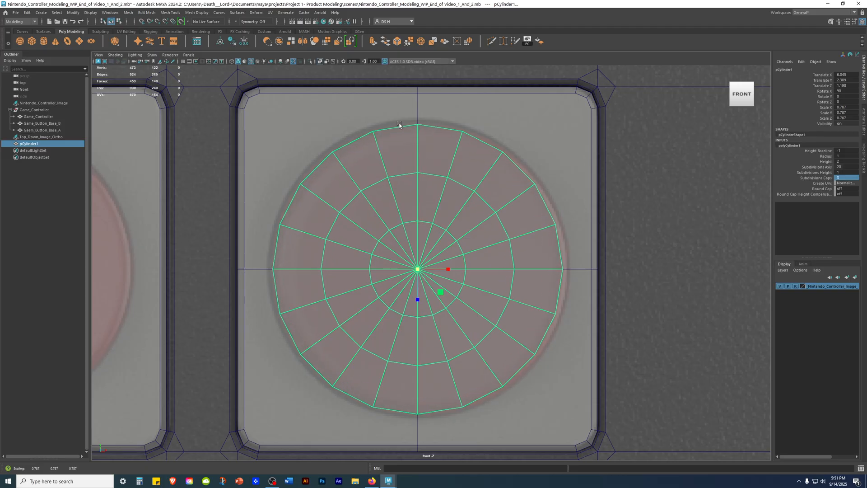
left_click_drag(417, 269, 434, 267)
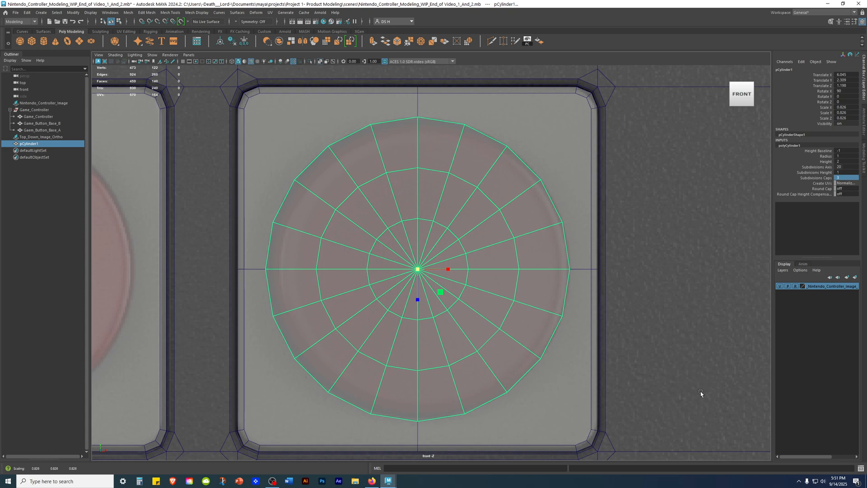
Step: Examine the scaled cylinder's outer edge against the A button's outline around its circumference
key("w")
scroll(552, 288, "up", 10)
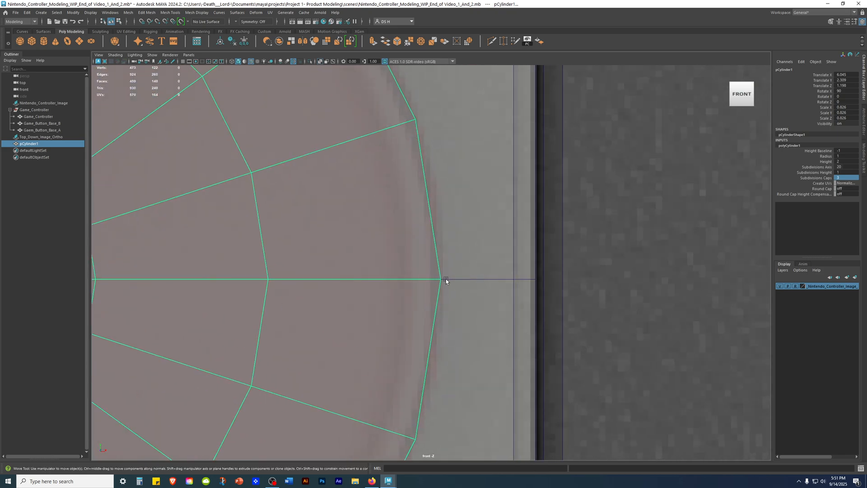
middle_click_drag(521, 299, 857, 258, "alt")
middle_click_drag(136, 296, 515, 284, "alt")
middle_click_drag(648, 183, 246, 482, "alt")
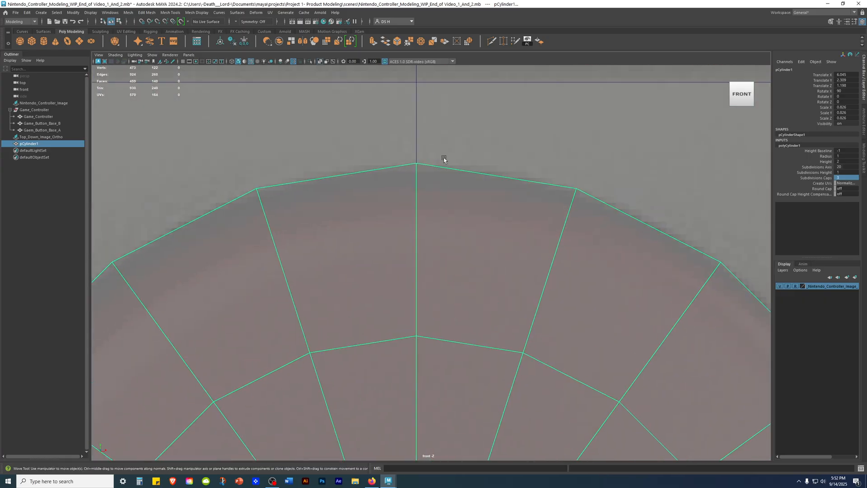
middle_click_drag(589, 287, 632, 9, "alt")
middle_click_drag(510, 398, 551, 216, "alt")
middle_click_drag(513, 414, 519, 181, "alt")
middle_click_drag(514, 360, 473, 10, "alt")
scroll(493, 231, "down", 14)
middle_click_drag(509, 170, 502, 238, "alt")
Step: Switch to the perspective view and examine how the deselected cylinder protrudes from button base A
key("space")
key("space")
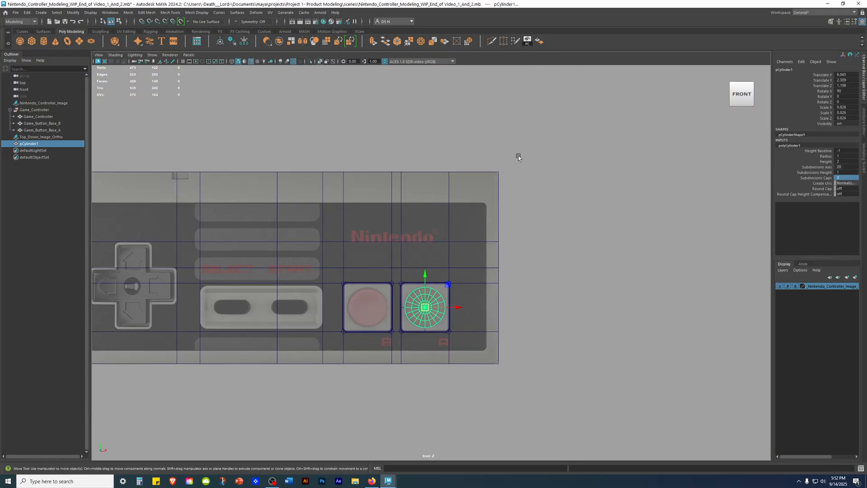
left_click_drag(618, 150, 549, 269, "alt")
left_click(586, 298)
left_click_drag(609, 301, 570, 287, "alt")
scroll(571, 286, "up", 6)
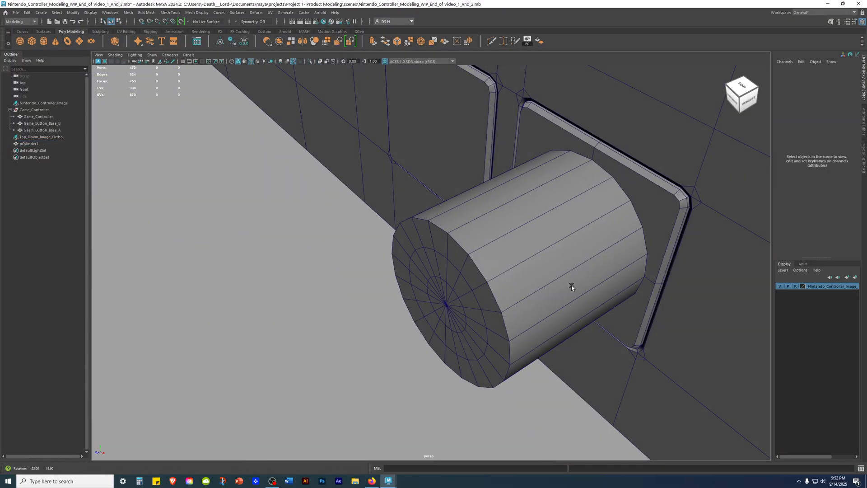
middle_click_drag(592, 163, 497, 220, "alt")
scroll(515, 189, "up", 3)
scroll(441, 232, "down", 4)
left_click_drag(513, 239, 427, 210)
Step: Move the cylinder back into button base A to about 0.71 in Z, and show it in wireframe in the side view
left_click(161, 356)
left_click(348, 289)
left_click_drag(348, 290, 402, 248, "alt")
key("4")
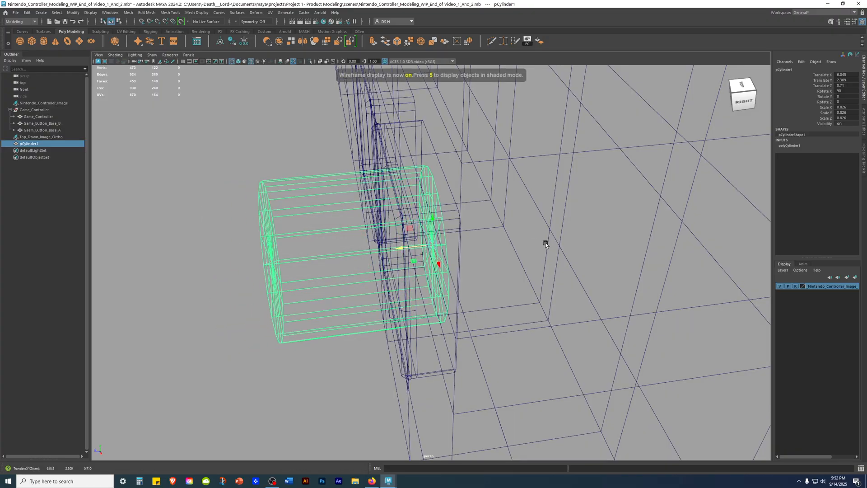
key("space")
key("space")
scroll(447, 235, "up", 8)
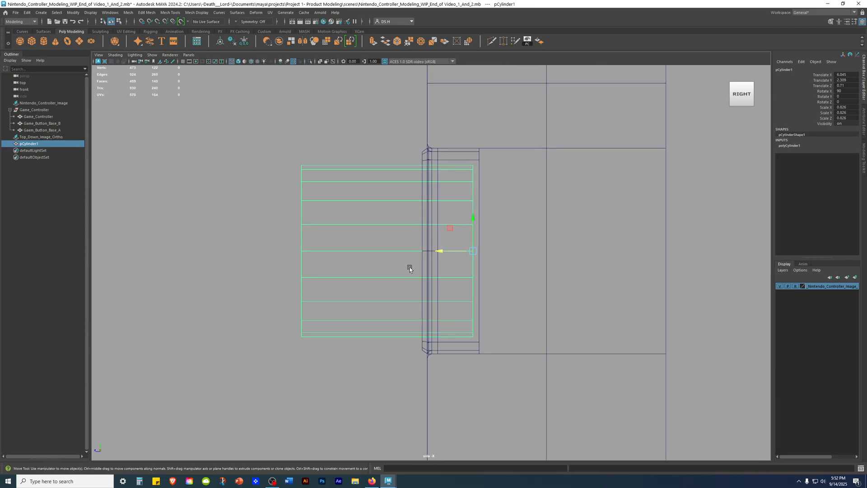
middle_click_drag(507, 213, 459, 254, "alt")
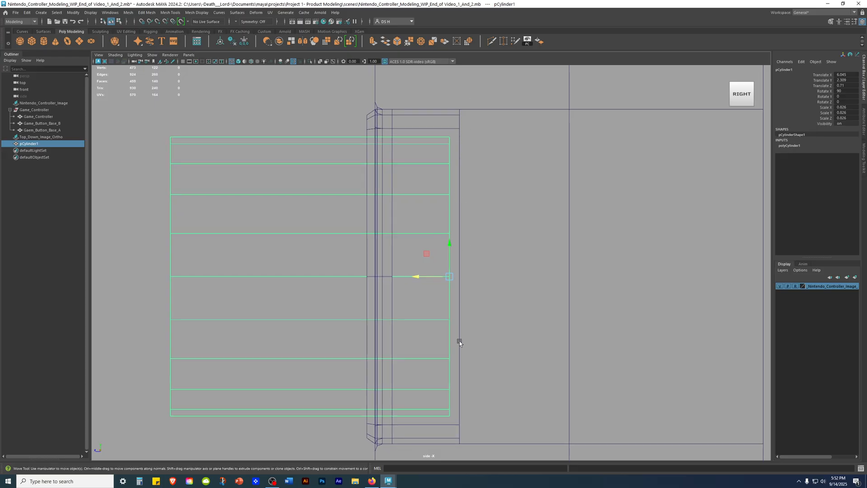
Step: Snap the cylinder along Z to the rear edge of button base A, at about 0.65
key("v")
mouse_move(414, 276)
left_mouse_down()
mouse_move(598, 281)
mouse_move(613, 292)
mouse_move(479, 283)
mouse_move(571, 271)
mouse_move(426, 277)
left_mouse_up()
scroll(391, 276, "up", 5)
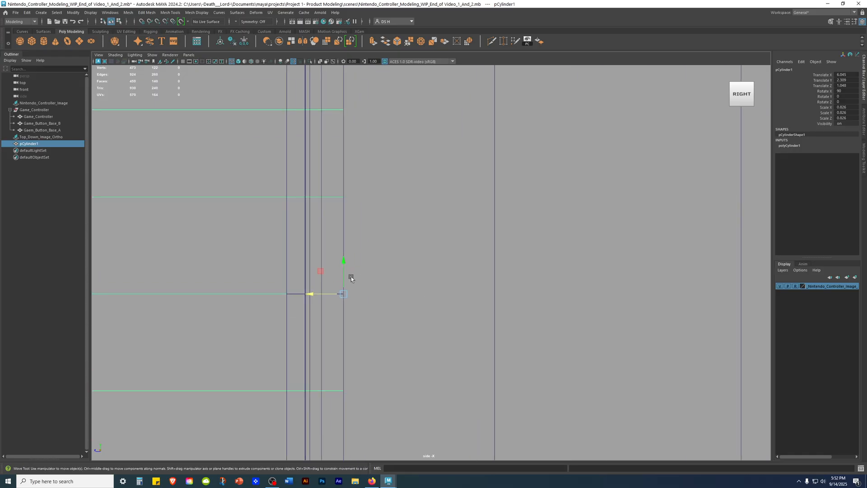
left_click_drag(304, 294, 462, 299)
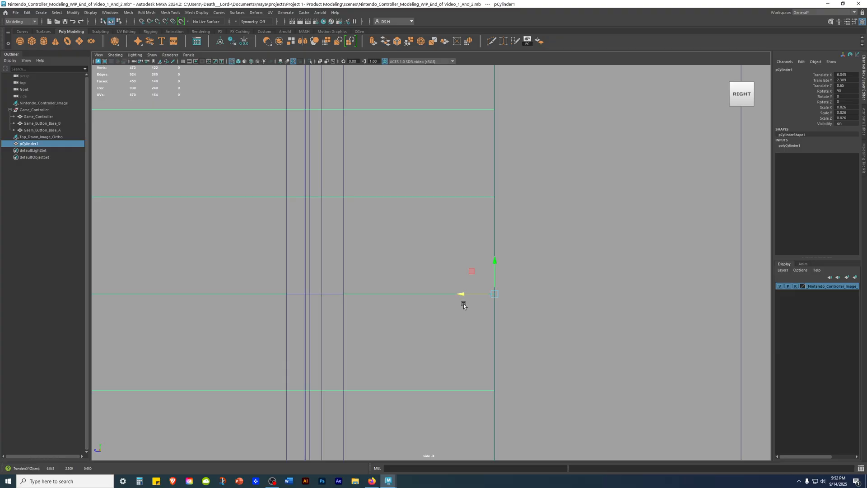
Step: Return to the shaded perspective view, examine the cylinder's placement in button base A, and reselect it
scroll(459, 294, "down", 5)
mouse_move(581, 207)
left_mouse_down("alt")
mouse_move(487, 243)
mouse_move(541, 254)
mouse_move(588, 228)
mouse_move(415, 337)
mouse_move(412, 287)
mouse_move(391, 277)
mouse_move(443, 332)
mouse_move(379, 332)
mouse_move(358, 344)
mouse_move(474, 348)
mouse_move(442, 372)
mouse_move(509, 362)
mouse_move(364, 340)
mouse_move(543, 350)
mouse_move(495, 324)
mouse_move(497, 294)
mouse_move(526, 328)
mouse_move(585, 333)
mouse_move(573, 289)
mouse_move(540, 333)
left_mouse_up("alt")
key("5")
right_click_drag(541, 332, 325, 339, "alt")
left_click_drag(311, 341, 394, 332, "alt")
left_click(632, 301)
left_click_drag(632, 301, 586, 299, "alt")
left_click(457, 287)
left_click_drag(349, 285, 355, 283, "alt")
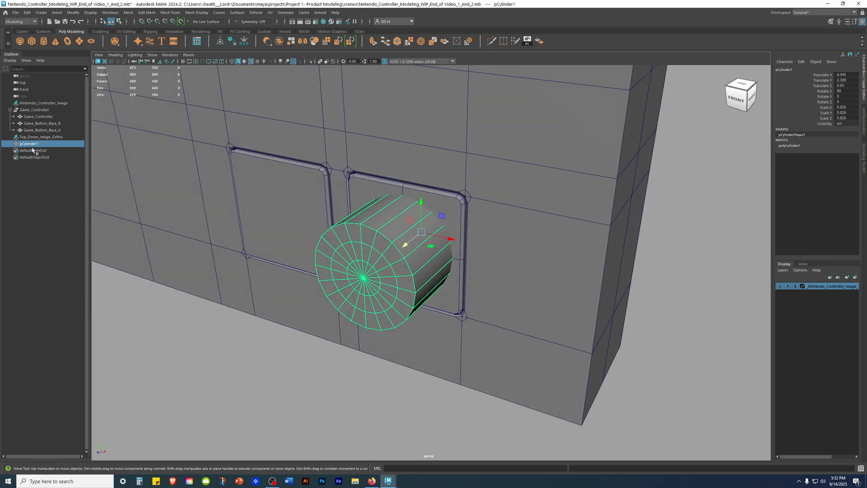
Step: Open the Duplicate Special options for the cylinder, reset them to defaults, and enable Duplicate input graph
left_click(27, 12)
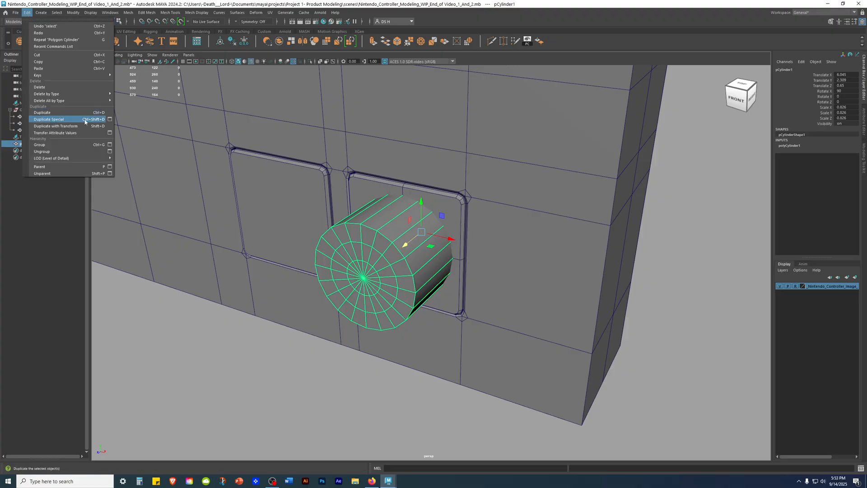
left_click(109, 120)
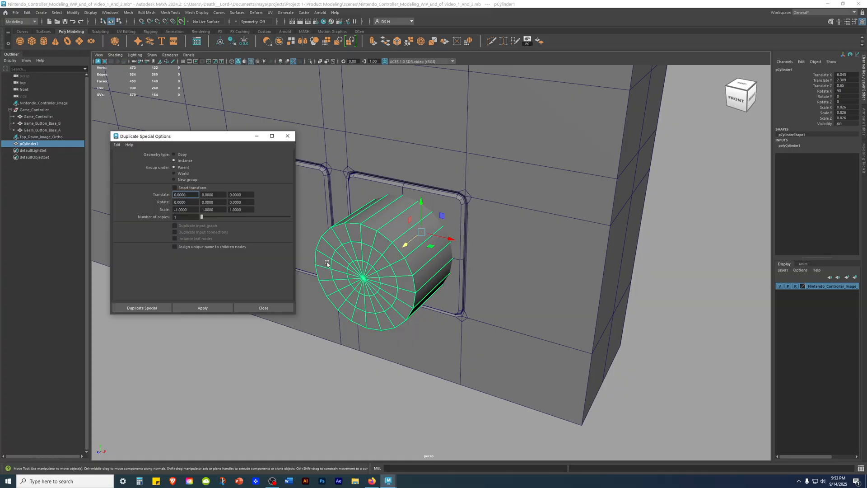
left_click(117, 144)
left_click(134, 158)
left_click(194, 226)
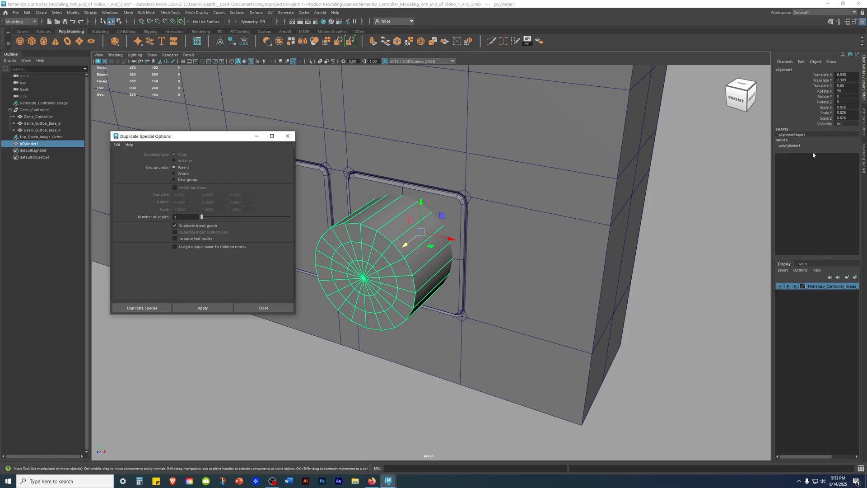
Step: Expand the cylinder's polyCylinder1 creation settings, create one duplicate with its input graph, and close the duplicate options
double_click(790, 145)
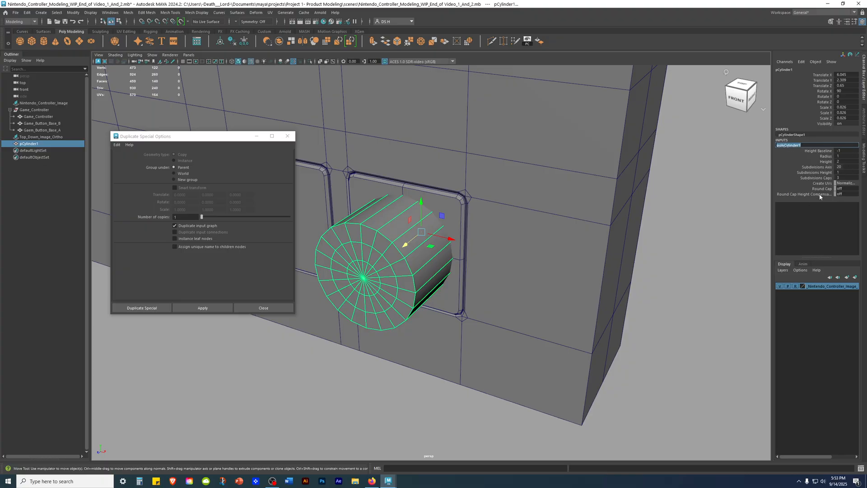
middle_click_drag(523, 227, 559, 246, "alt")
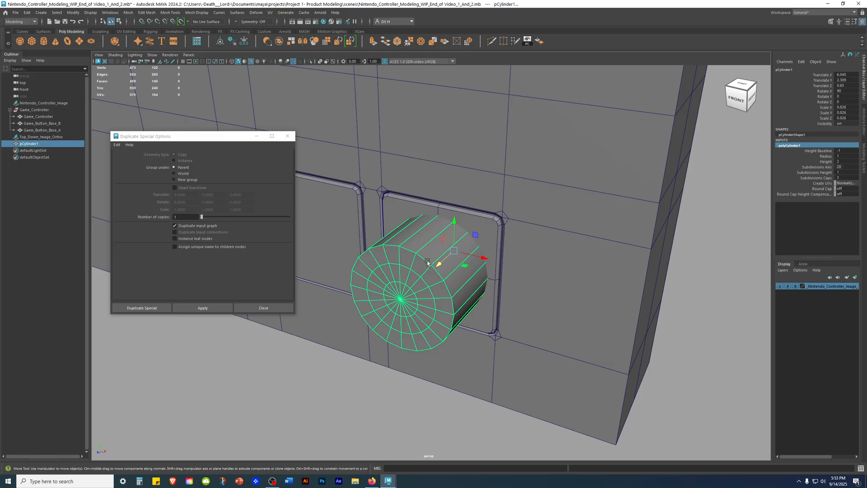
left_click_drag(411, 271, 426, 252, "alt")
mouse_move(503, 294)
left_mouse_down("alt")
mouse_move(520, 291)
mouse_move(506, 292)
left_mouse_up("alt")
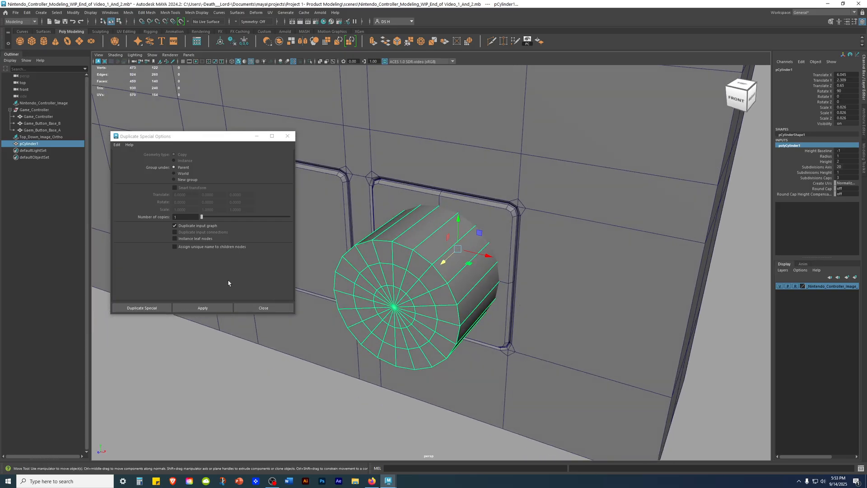
left_click(204, 306)
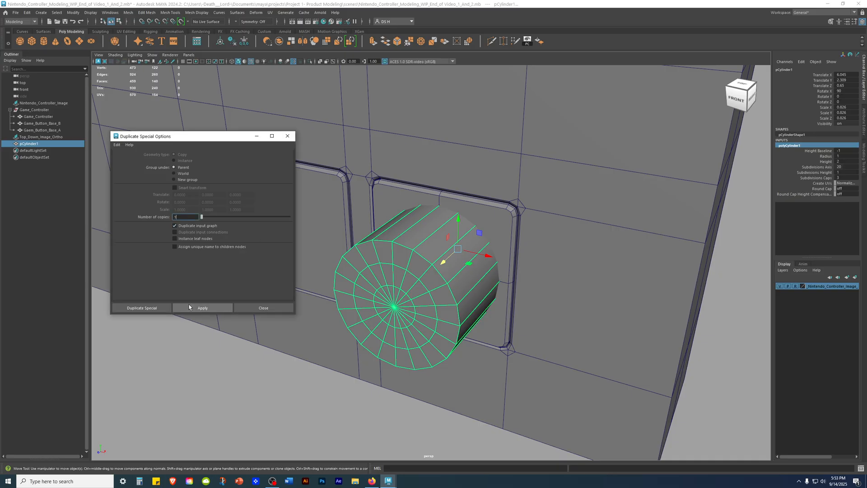
left_click(197, 310)
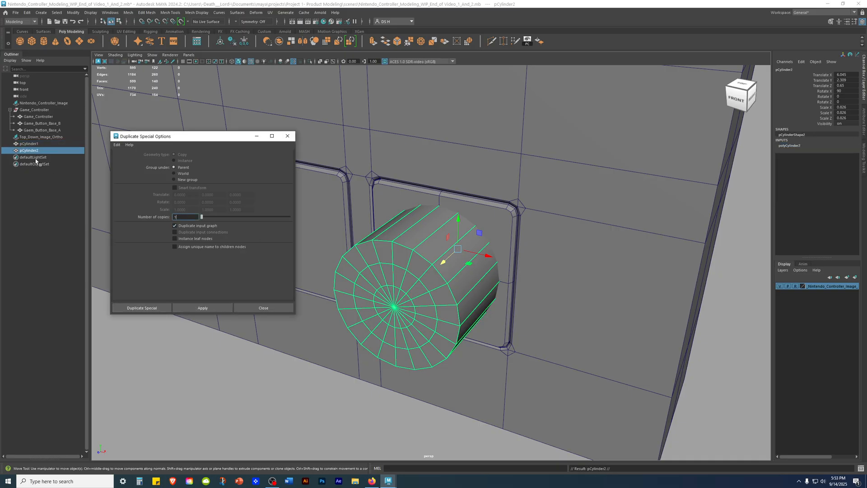
left_click(47, 223)
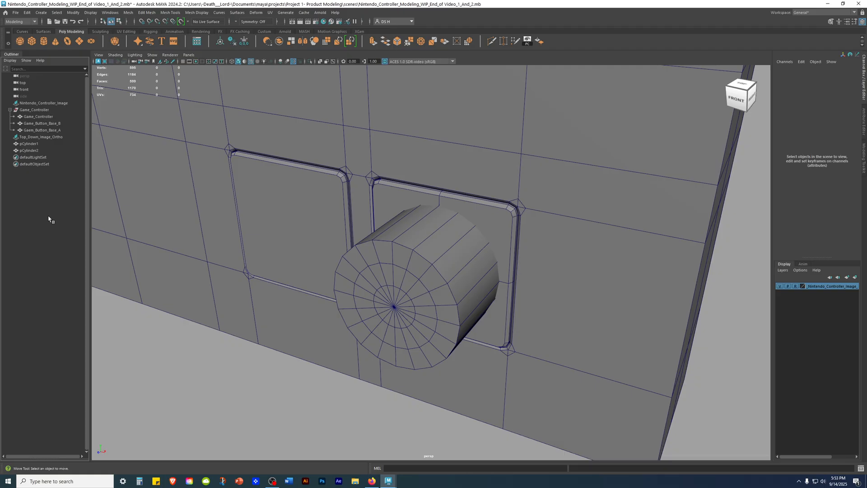
Step: Rename the original cylinder pCylinder1 as Button_A
left_click(30, 150)
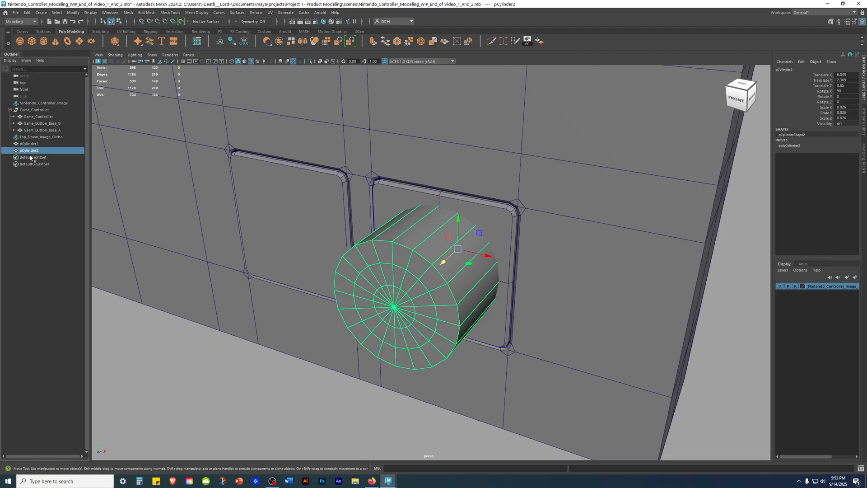
left_click(29, 144)
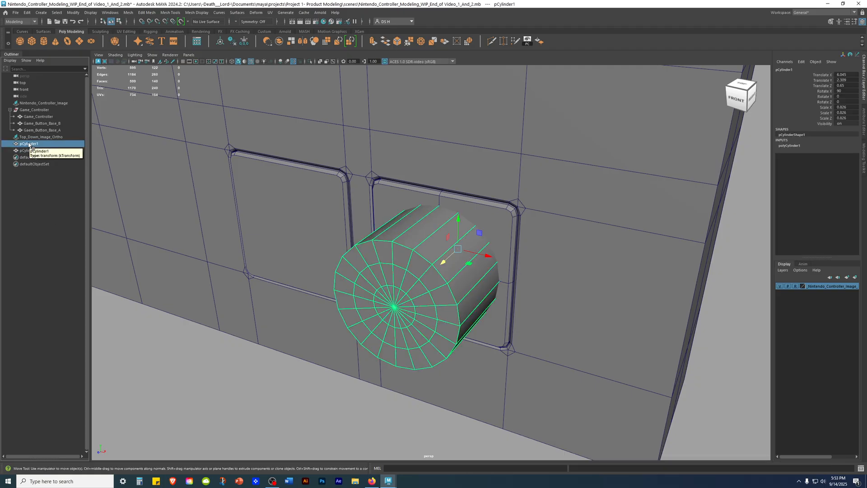
double_click(31, 144)
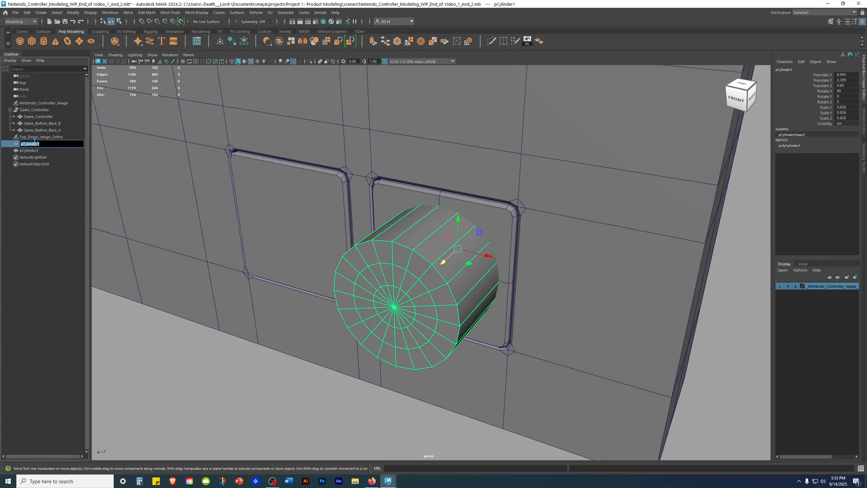
type("Button_A")
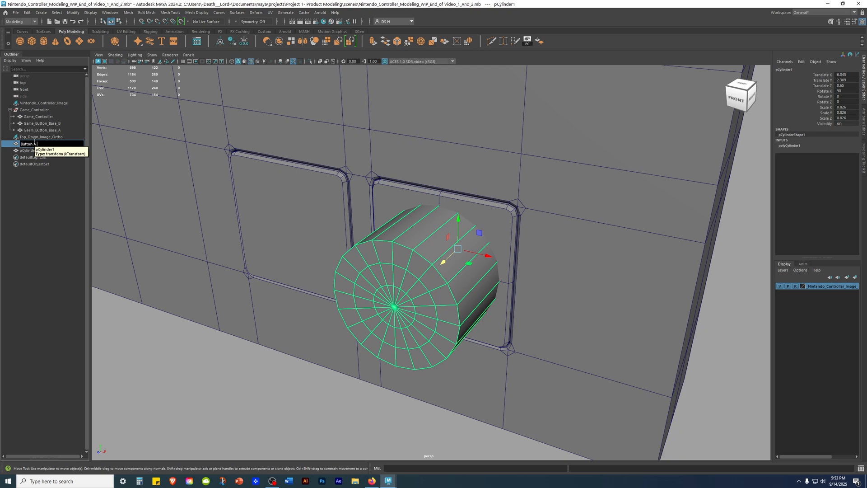
key("Return")
Step: Hide Button_A and select the duplicate cylinder in its place
mouse_move(416, 265)
middle_mouse_down("alt")
mouse_move(420, 276)
mouse_move(412, 262)
middle_mouse_up("alt")
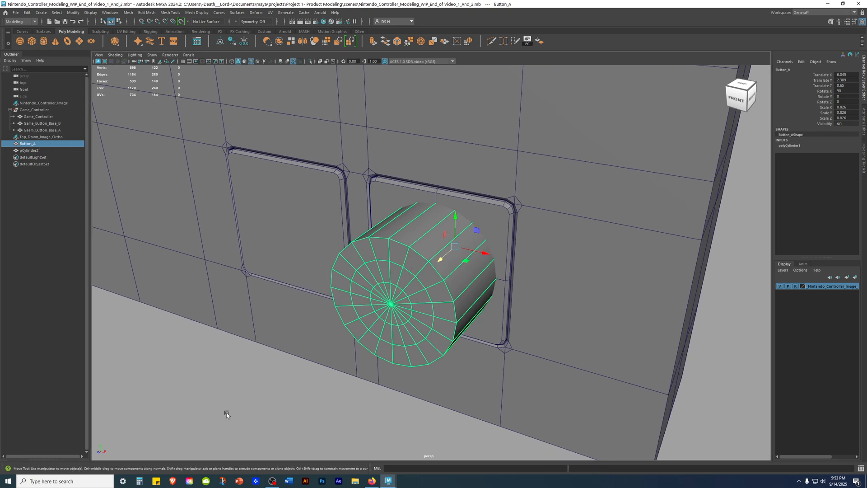
key("ctrl+h")
left_click(334, 271)
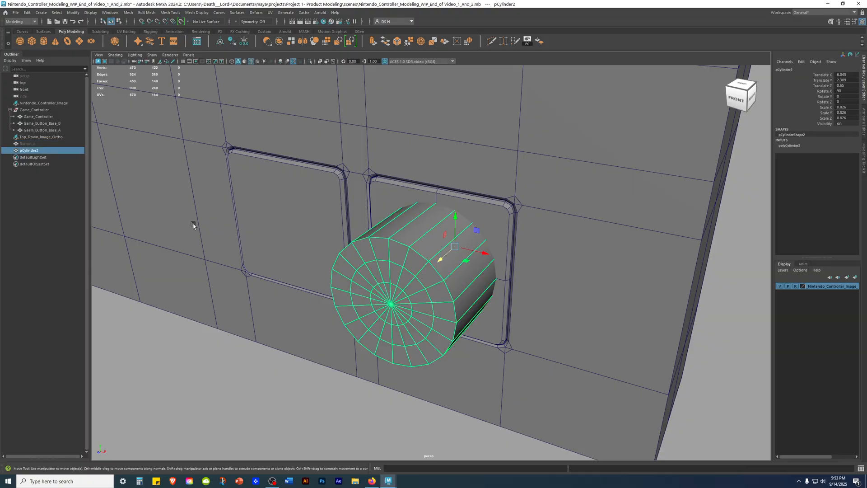
Step: Move the duplicate cylinder slightly back along Z to about 0.63 in the wireframe side view
left_click_drag(440, 291, 497, 285, "alt")
key("4")
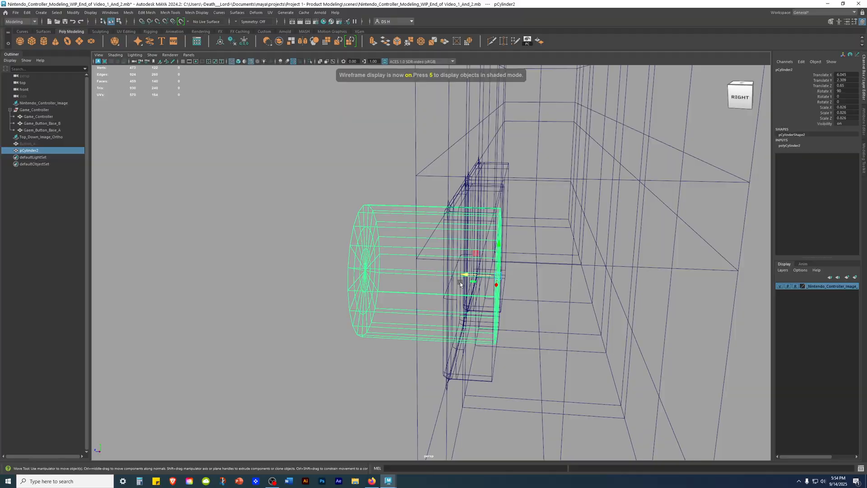
key("space")
key("space")
scroll(466, 282, "up", 8)
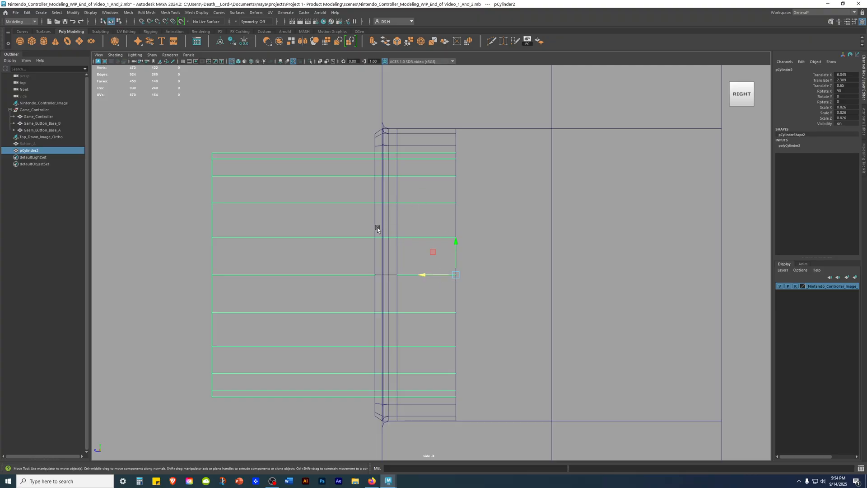
scroll(472, 288, "up", 5)
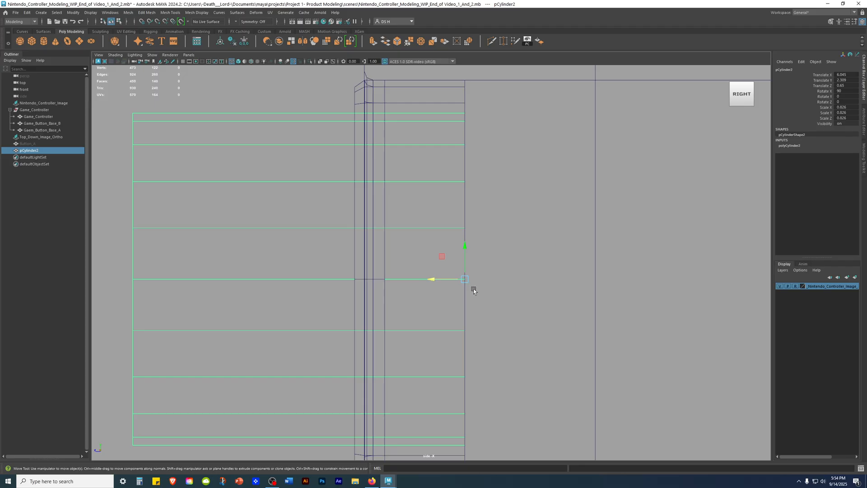
left_click_drag(441, 283, 446, 284)
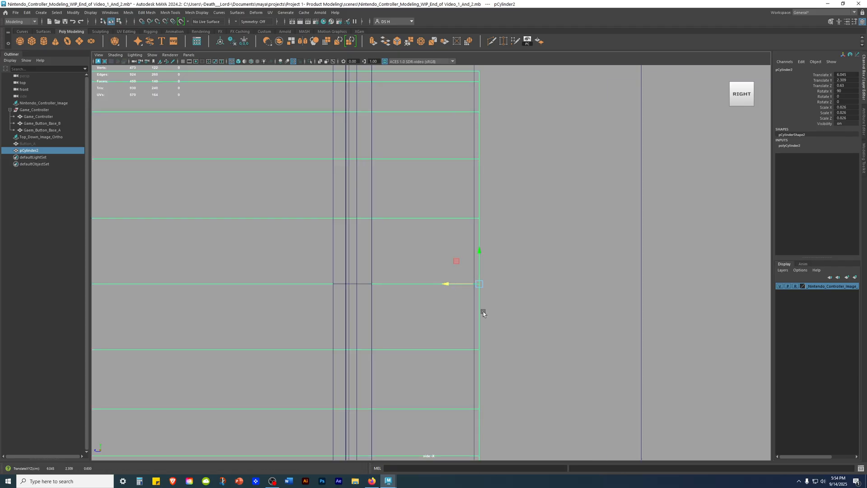
Step: Select the controller body and button base A in turn to compare their depths with the cylinder in perspective and side views
left_click(472, 184)
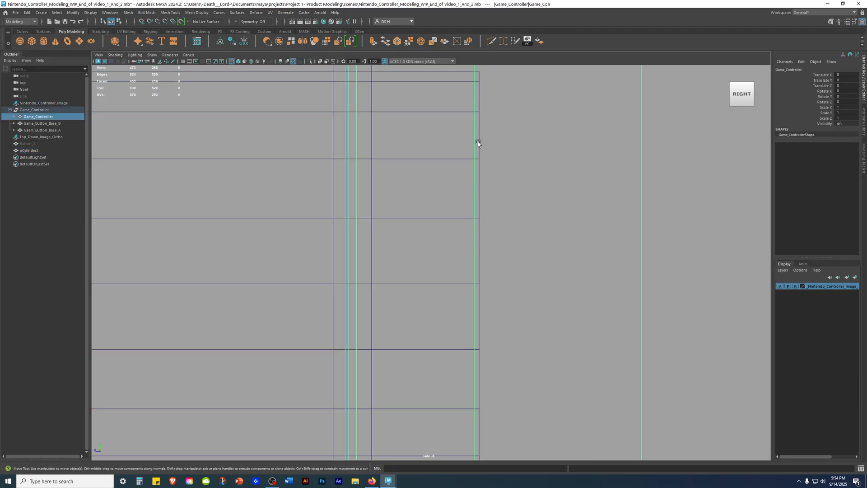
key("space")
key("space")
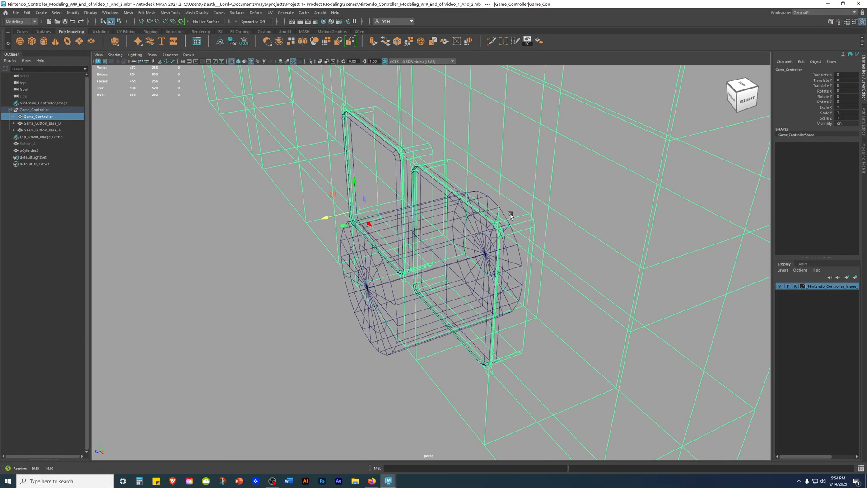
key("5")
mouse_move(506, 214)
left_mouse_down("alt")
mouse_move(506, 194)
mouse_move(491, 220)
left_mouse_up("alt")
left_click(489, 210)
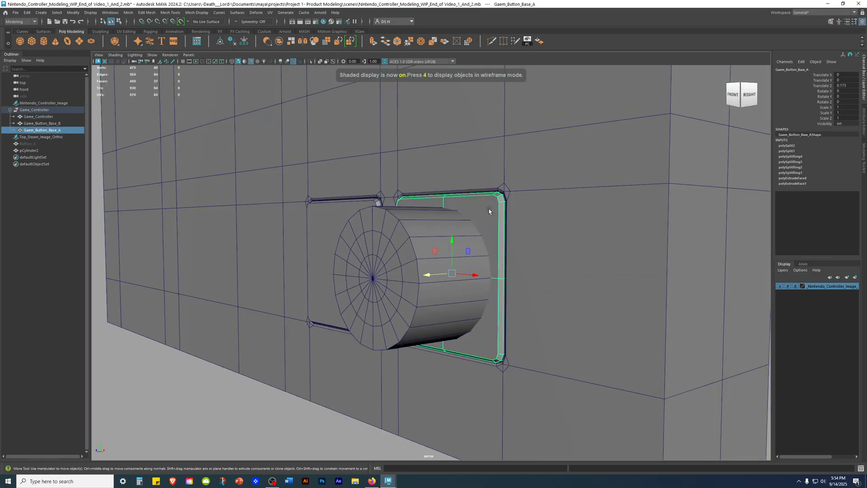
key("space")
Step: Return to the perspective view, reselect the duplicate cylinder, and examine how it sits in button base A
key("space")
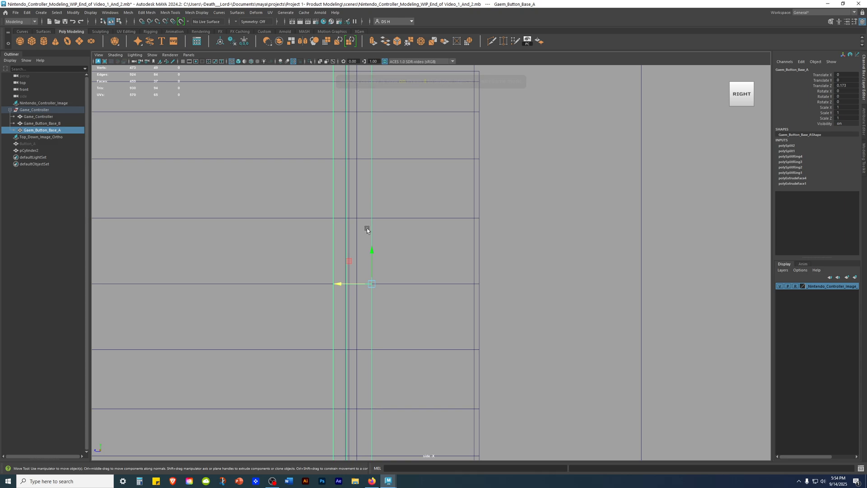
key("space")
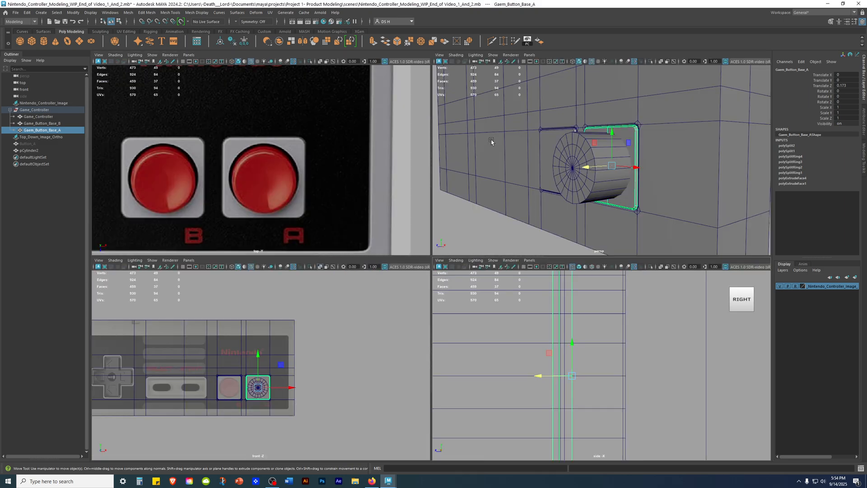
left_click_drag(541, 184, 377, 203)
key("ctrl+z")
key("space")
key("space")
key("space")
scroll(579, 178, "down", 5)
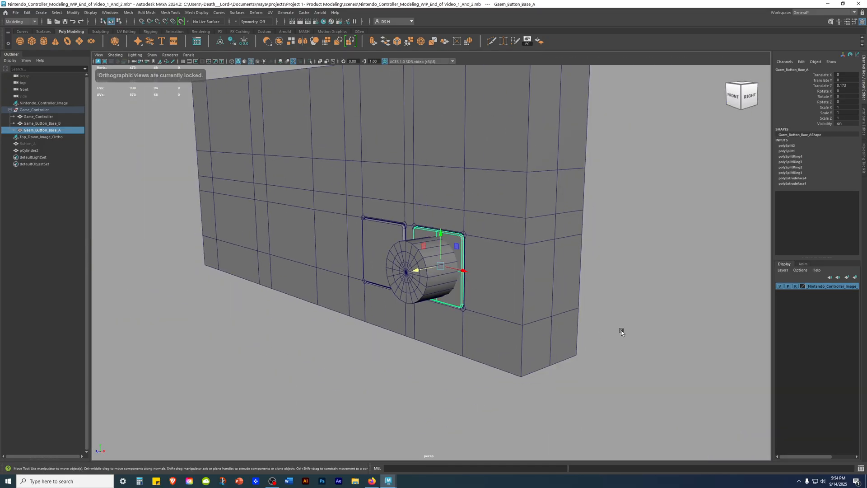
left_click(594, 335)
left_click_drag(415, 300, 486, 302, "alt")
scroll(485, 302, "up", 4)
left_click_drag(456, 271, 501, 323, "alt")
left_click_drag(459, 298, 454, 289, "alt")
left_click(454, 289)
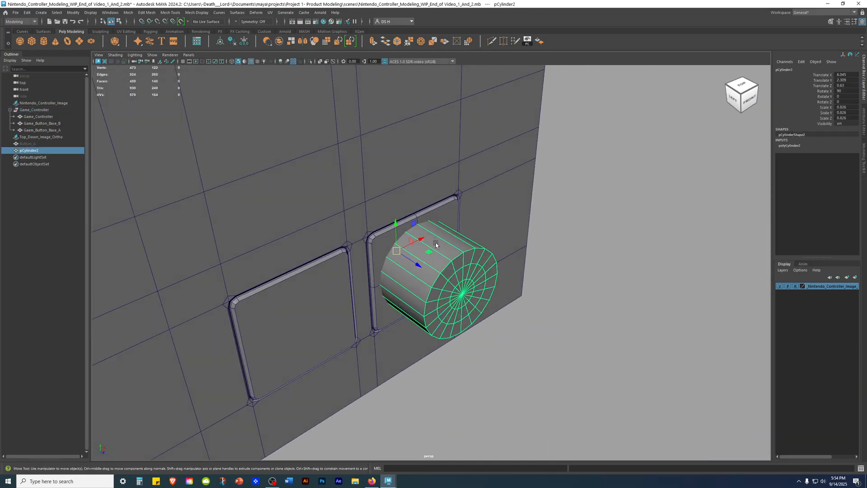
left_click_drag(499, 320, 482, 292, "alt")
right_click_drag(488, 289, 609, 263, "alt")
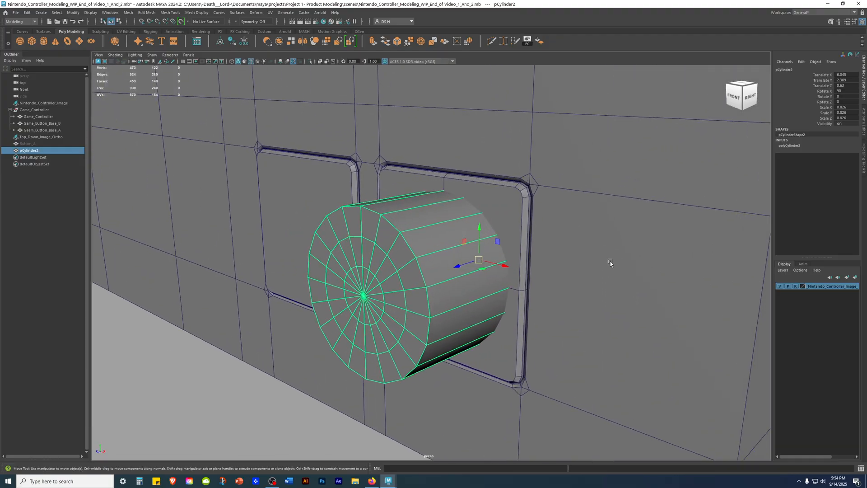
Step: Select only button base A around the cylinder and duplicate it in place
left_click(511, 196, "shift")
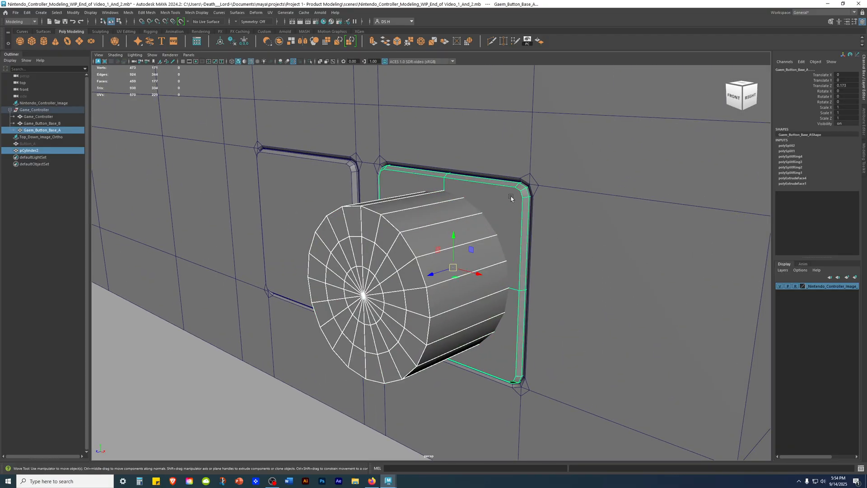
left_click_drag(510, 196, 571, 223, "alt")
left_click(554, 193)
left_click(379, 197)
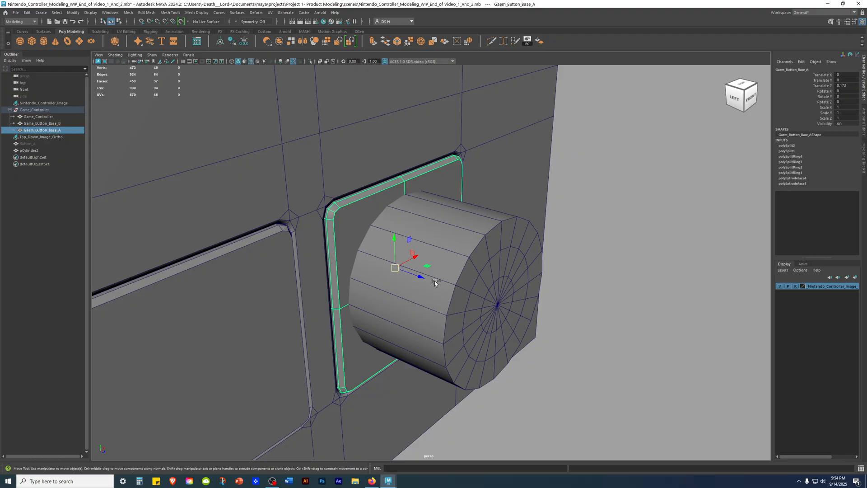
key("ctrl+d")
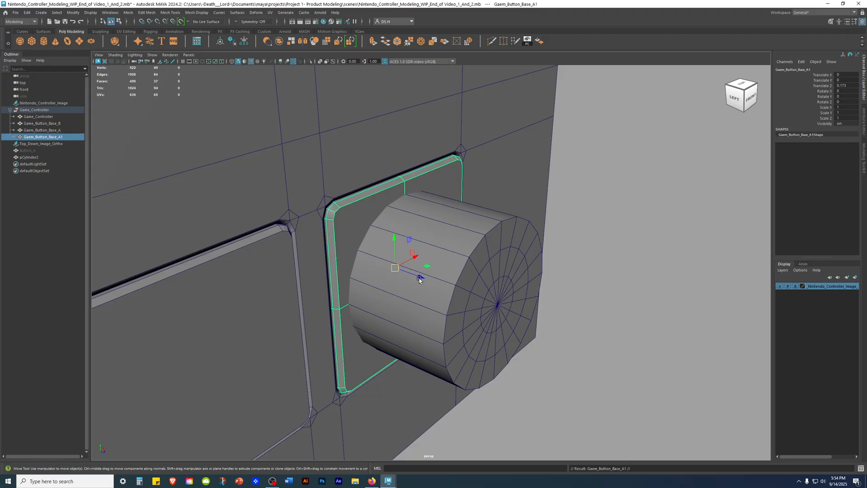
Step: Rename the duplicated button base as Gaem_Button_Base_COPY
double_click(61, 137)
left_click_drag(59, 137, 89, 134)
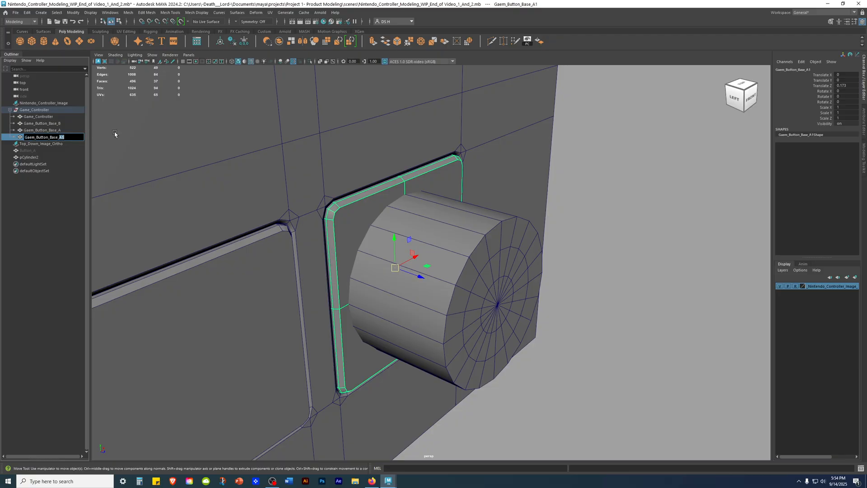
type("COPY")
key("Return")
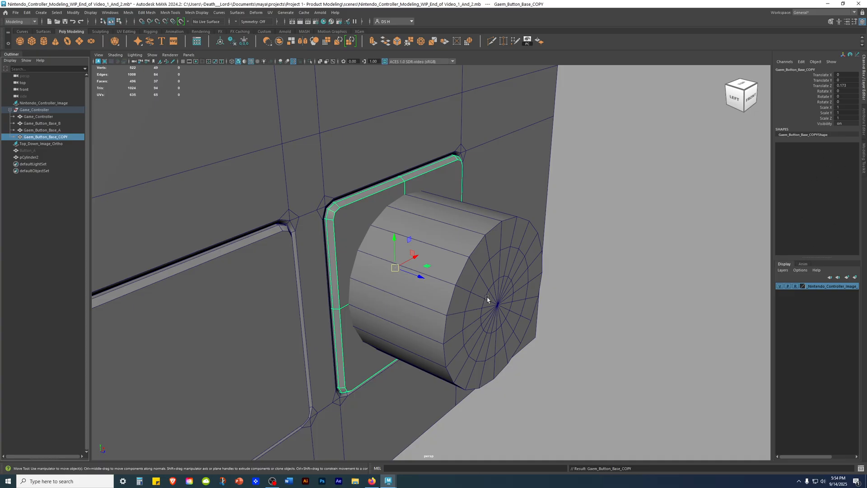
left_click_drag(700, 184, 106, 179, "alt")
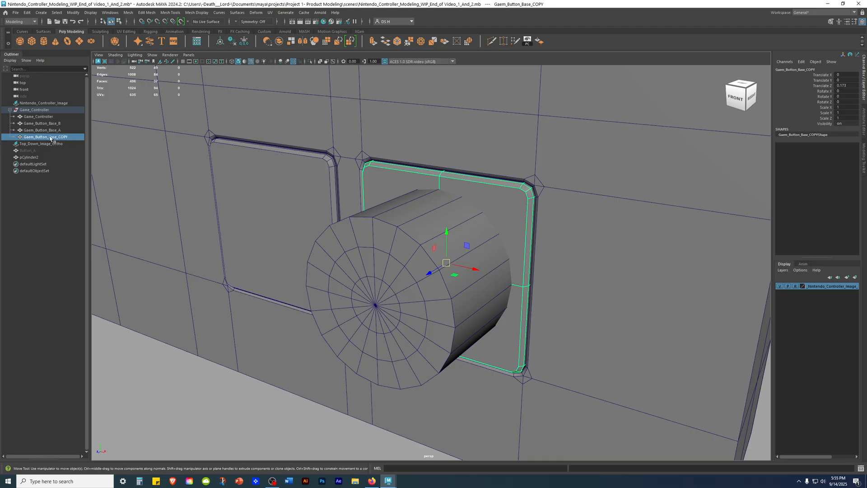
left_click_drag(300, 286, 393, 269, "alt")
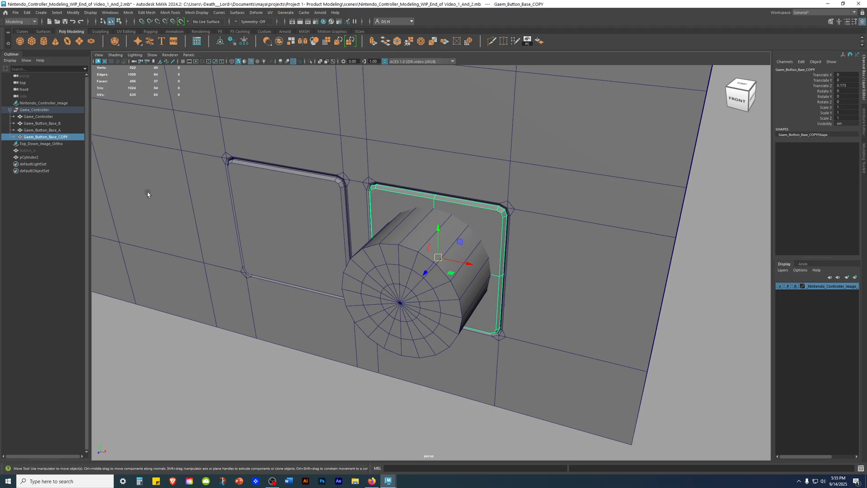
Step: Hide the original Gaem_Button_Base_A and leave its copy in place around the cylinder
left_click(314, 392)
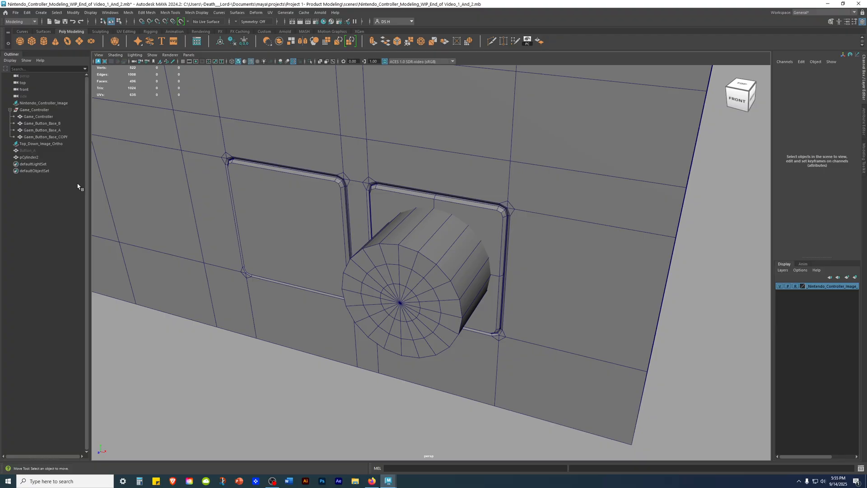
left_click(50, 130)
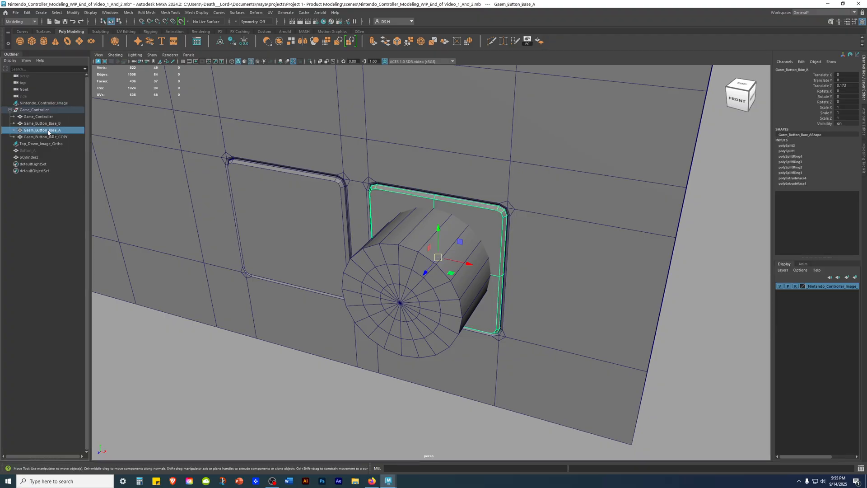
key("h")
left_click(197, 359)
left_click_drag(385, 384, 481, 315, "alt")
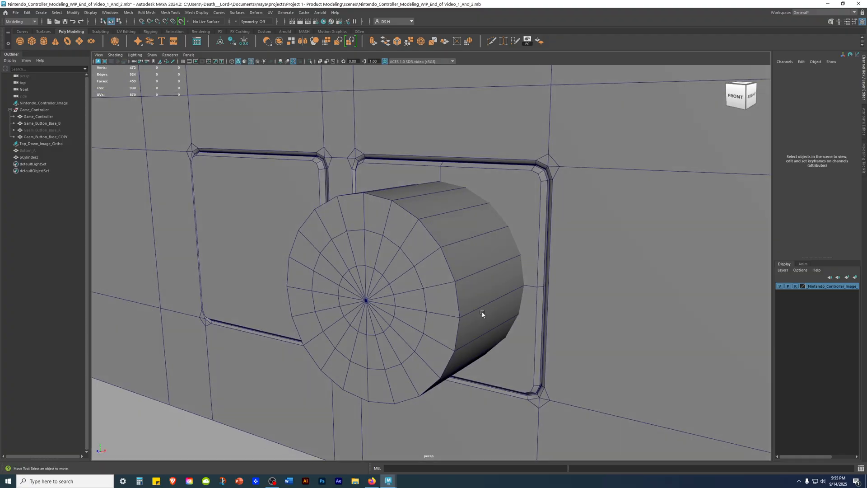
Step: Select pCylinder2 and add Gaem_Button_Base_COPY to the selection, checking their overlap in wireframe and shaded display
left_click(473, 252)
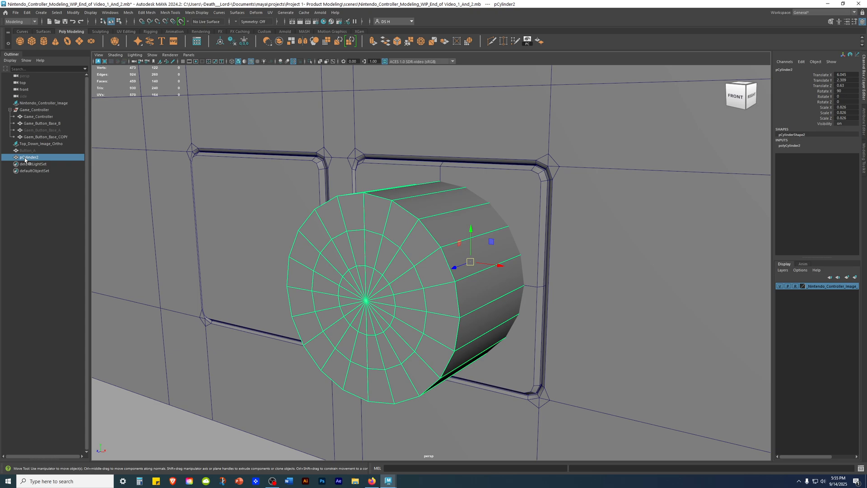
mouse_move(440, 237)
left_mouse_down("alt")
mouse_move(513, 242)
mouse_move(442, 242)
left_mouse_up("alt")
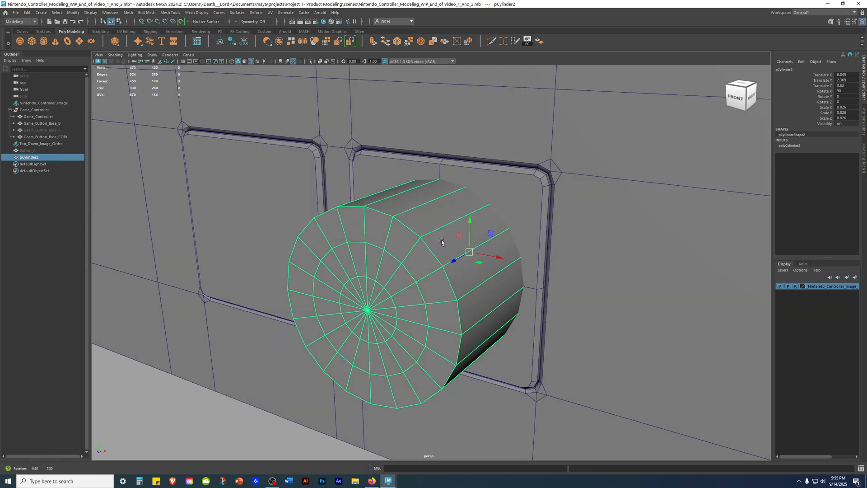
left_click(535, 196, "shift")
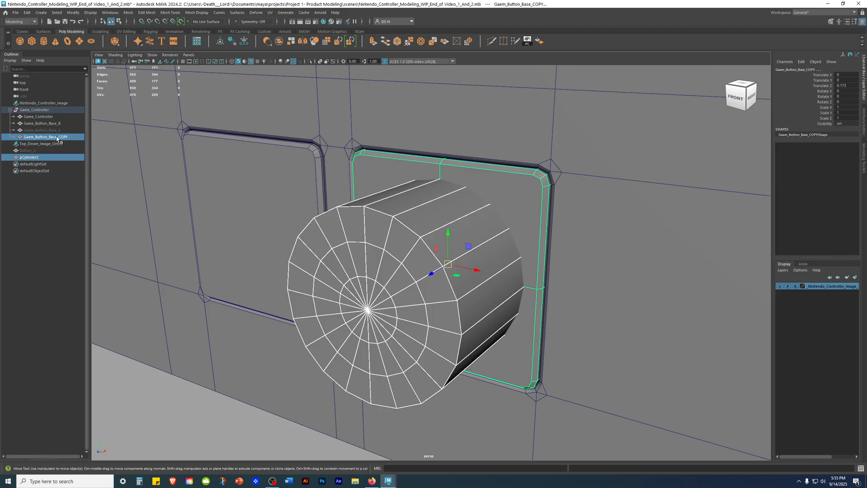
left_click_drag(492, 244, 581, 242, "alt")
right_click_drag(581, 242, 383, 267, "alt")
key("4")
mouse_move(592, 291)
left_mouse_down("alt")
mouse_move(607, 296)
mouse_move(444, 304)
mouse_move(402, 289)
mouse_move(483, 289)
mouse_move(524, 314)
mouse_move(513, 299)
mouse_move(552, 300)
mouse_move(530, 313)
mouse_move(649, 300)
left_mouse_up("alt")
key("5")
key("4")
mouse_move(432, 260)
left_mouse_down("alt")
mouse_move(438, 251)
mouse_move(353, 239)
mouse_move(251, 239)
mouse_move(411, 274)
mouse_move(465, 265)
left_mouse_up("alt")
key("5")
Step: Try a Boolean Difference (A - B) on the cylinder and the base copy, inspect the result, and undo it
right_click(610, 186, "shift")
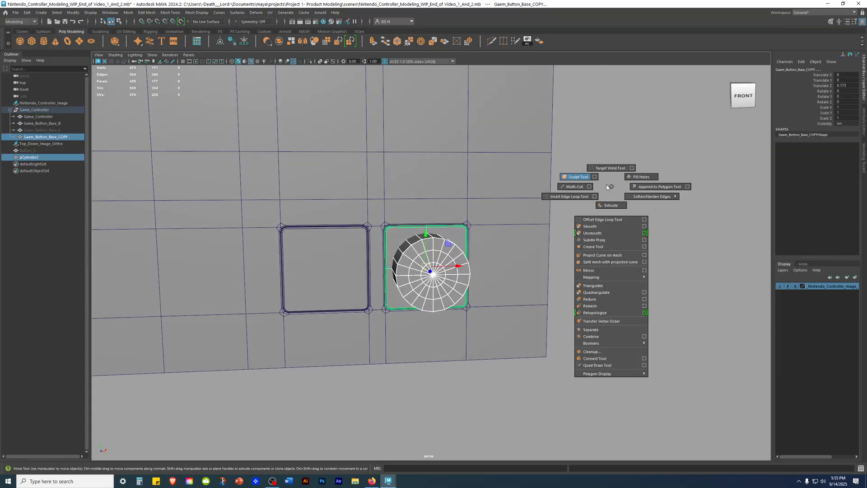
mouse_move(602, 344)
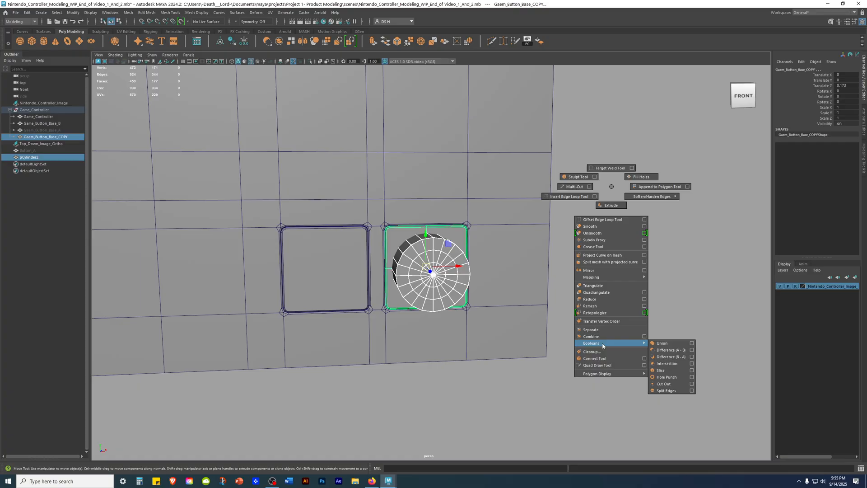
left_click(670, 351)
left_click_drag(471, 304, 499, 311, "alt")
scroll(383, 291, "up", 6)
scroll(352, 231, "up", 5)
middle_click_drag(359, 246, 405, 314, "alt")
left_click_drag(405, 314, 399, 210, "alt")
scroll(392, 302, "up", 4)
right_click_drag(542, 247, 325, 266, "alt")
left_click_drag(316, 266, 188, 263, "alt")
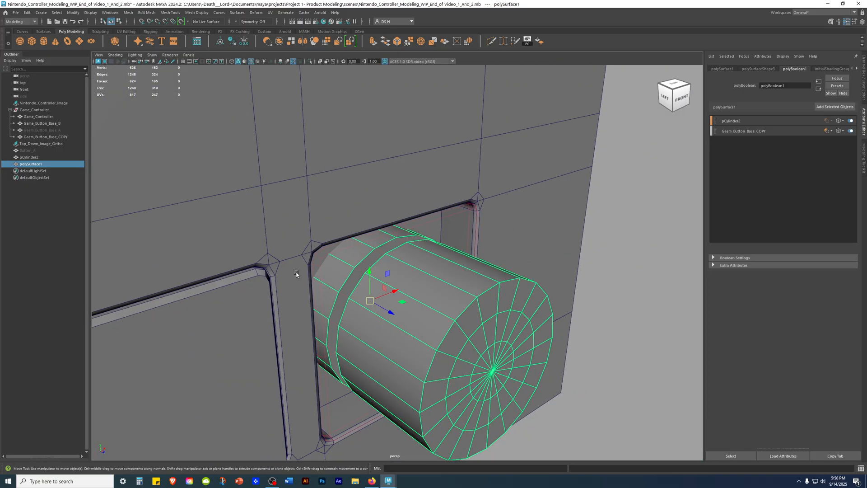
left_click_drag(312, 282, 238, 261, "alt")
left_click_drag(424, 276, 334, 264, "alt")
right_click_drag(389, 289, 487, 322, "alt")
key("ctrl+z")
Step: Cut the cylinder out of the button base copy with a Boolean Difference (B - A)
left_click_drag(397, 289, 492, 312, "alt")
right_click_drag(478, 302, 343, 310, "alt")
right_click(585, 236, "shift")
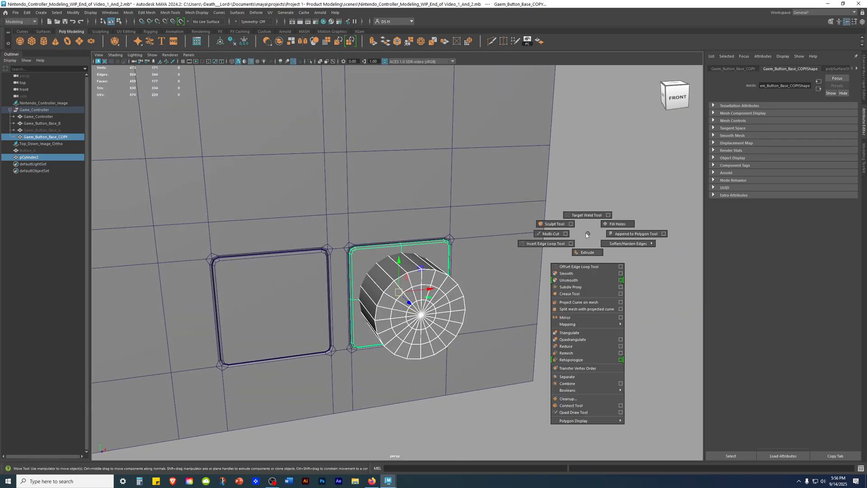
mouse_move(594, 392)
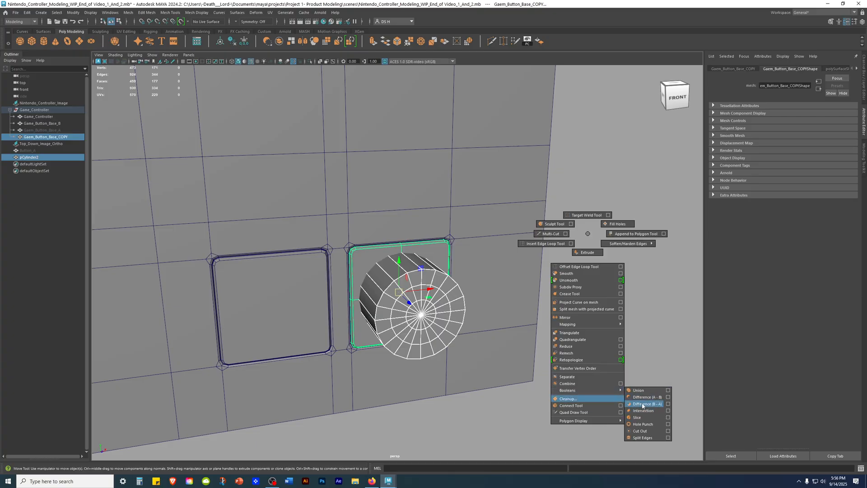
left_click(655, 405)
mouse_move(435, 350)
left_mouse_down("alt")
mouse_move(625, 360)
mouse_move(329, 283)
mouse_move(252, 291)
mouse_move(261, 273)
mouse_move(325, 298)
mouse_move(333, 338)
mouse_move(444, 352)
left_mouse_up("alt")
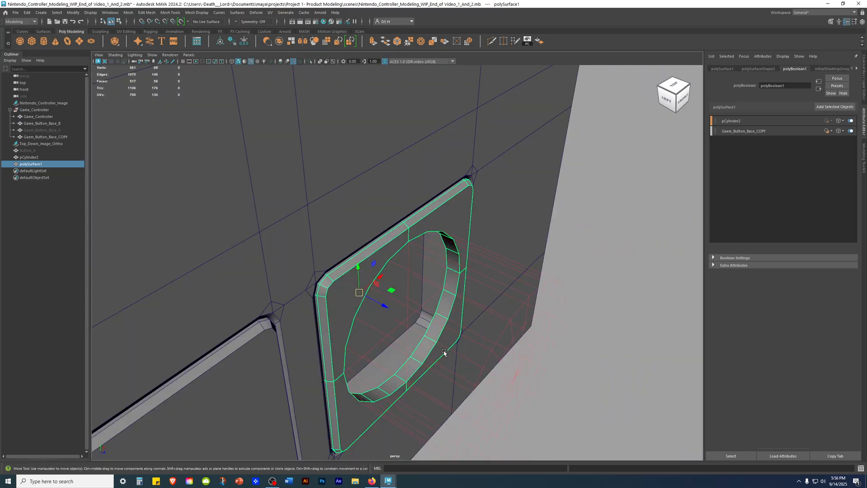
Step: Isolate the cut button base to examine its round hole, show the channel attributes, and bring the other objects back
key("ctrl+1")
left_click(580, 271)
left_click_drag(580, 271, 485, 258, "alt")
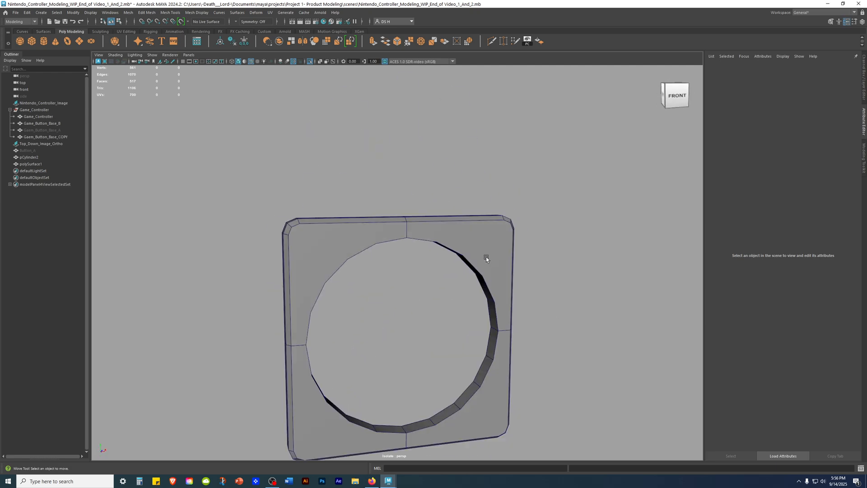
left_click(486, 258)
key("f")
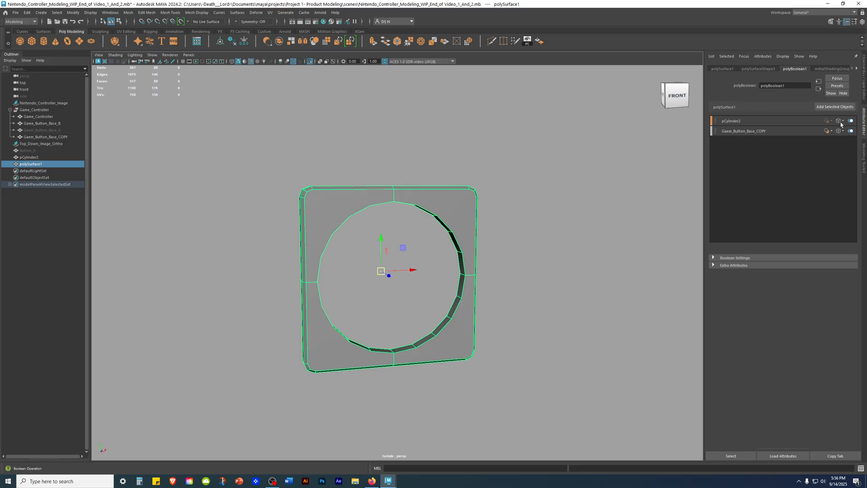
key("ctrl+a")
key("ctrl+1")
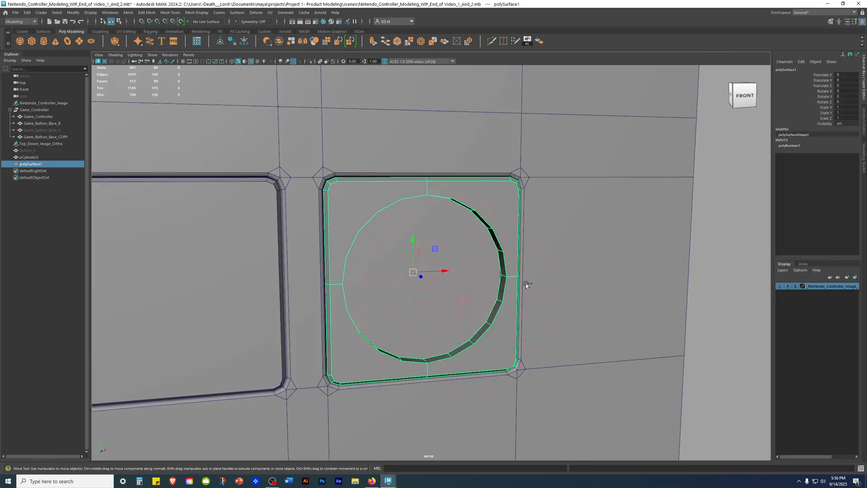
Step: Select the cutter cylinder and the cut base in turn and expand their polyBoolean1 settings for inspection
left_click(700, 270)
left_click_drag(700, 270, 563, 277, "alt")
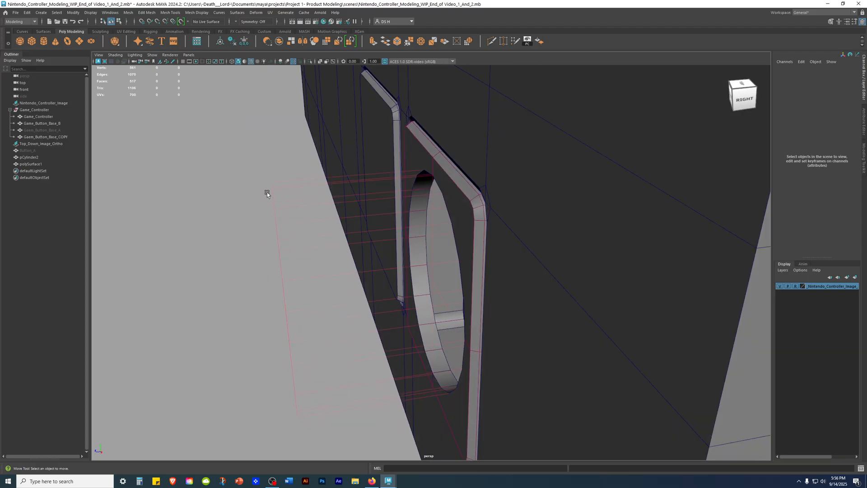
left_click(267, 194)
left_click_drag(290, 245, 424, 299, "alt")
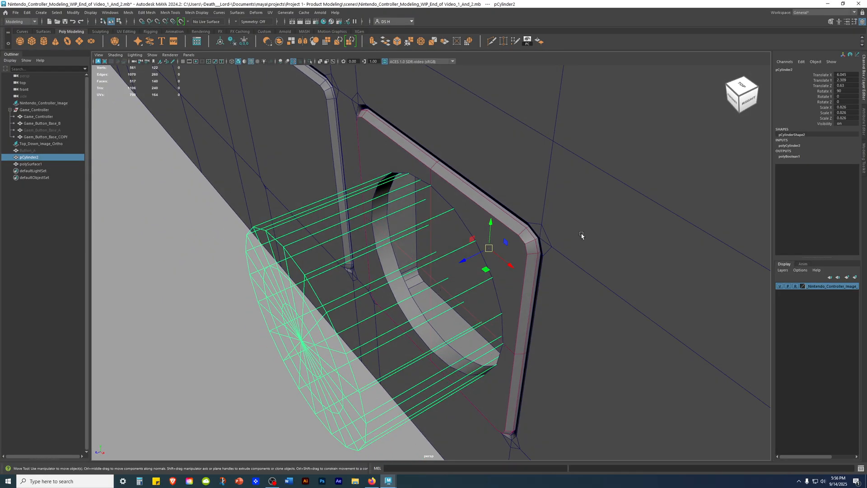
left_click(790, 156)
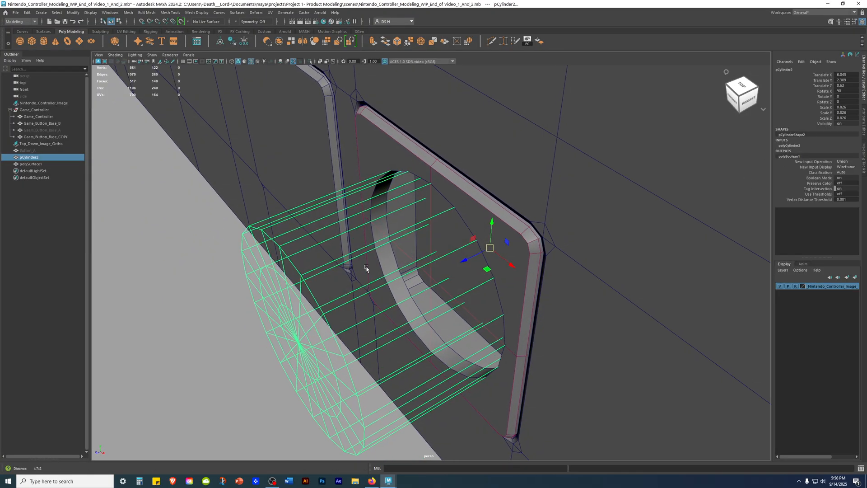
scroll(526, 236, "up", 4)
left_click(567, 217)
left_click(789, 145)
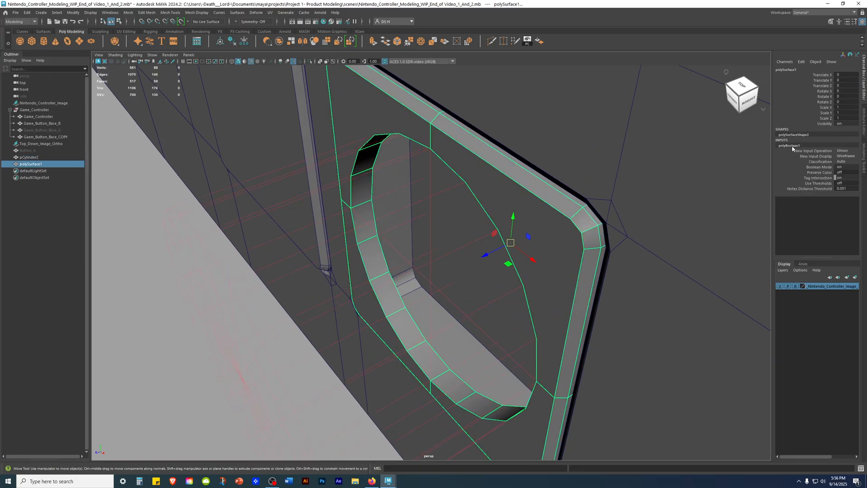
left_click_drag(548, 311, 587, 248, "alt")
scroll(588, 248, "down", 5)
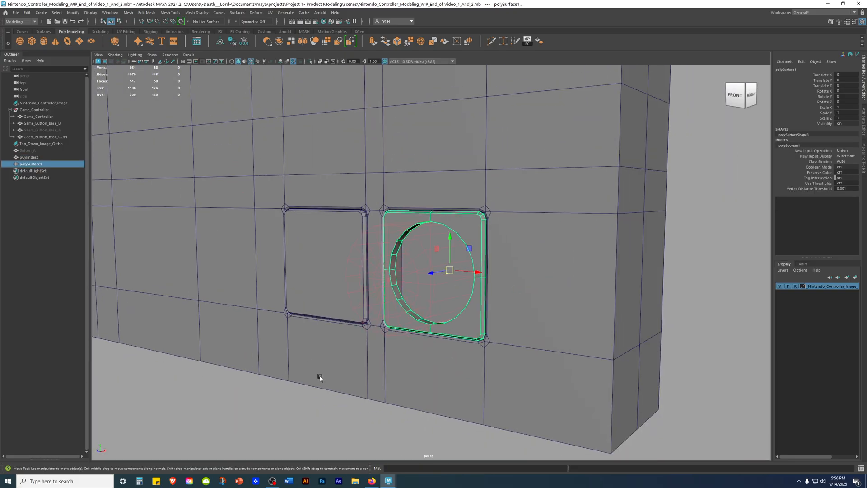
Step: Examine the wireframe cutter cylinder and the hole it makes from underneath and from the side
left_click(320, 376)
left_click_drag(439, 306, 419, 308, "alt")
left_click(415, 269)
right_click_drag(420, 271, 627, 272, "alt")
left_click_drag(490, 272, 440, 233, "alt")
right_click_drag(440, 233, 485, 310, "alt")
left_click_drag(485, 309, 458, 267, "alt")
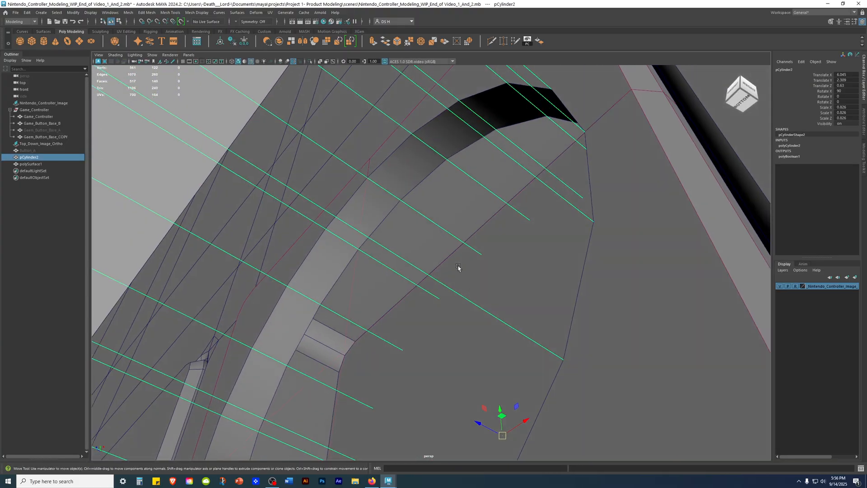
left_click_drag(405, 194, 413, 334, "alt")
right_click_drag(413, 334, 139, 328, "alt")
left_click(161, 338)
left_click_drag(353, 325, 530, 335, "alt")
left_click(532, 235)
left_click(520, 249)
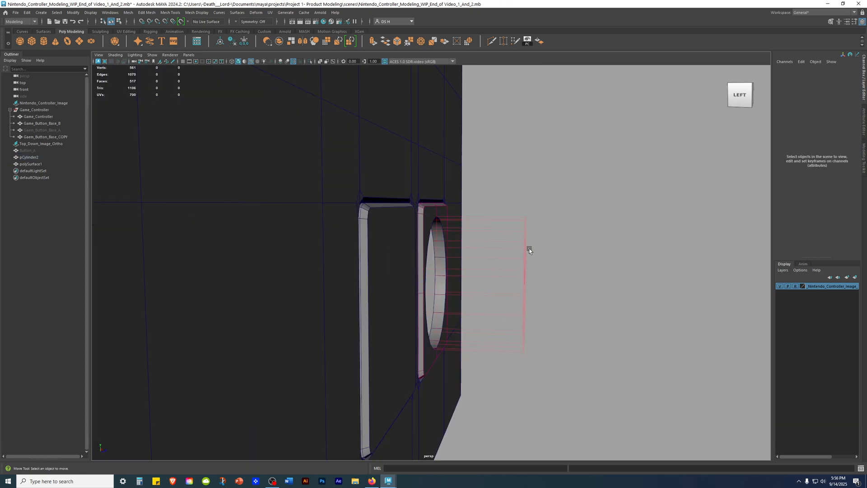
mouse_move(510, 332)
left_mouse_down("alt")
mouse_move(487, 364)
mouse_move(472, 232)
mouse_move(554, 229)
mouse_move(502, 327)
mouse_move(569, 363)
mouse_move(515, 327)
left_mouse_up("alt")
Step: Select the cut button base and inspect its beveled rim and hole in relation to the cutter cylinder
left_click(454, 311)
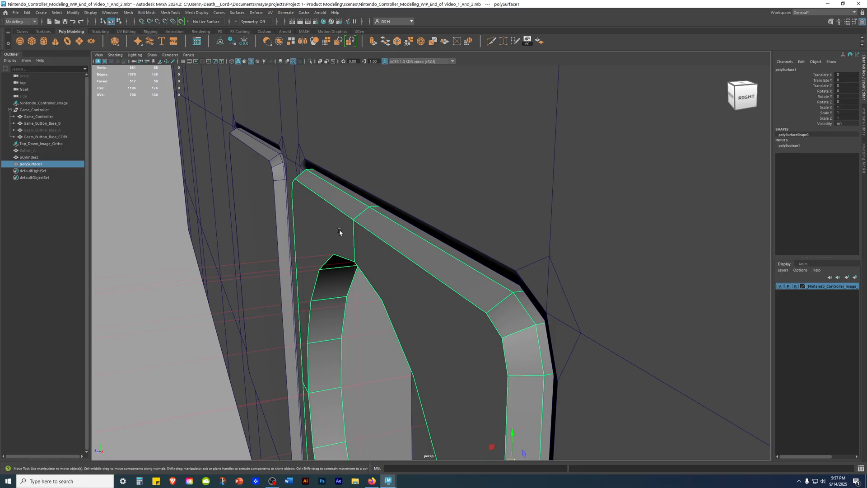
right_click_drag(508, 338, 424, 338, "alt")
middle_click_drag(519, 402, 520, 293, "alt")
right_click_drag(521, 294, 445, 311, "alt")
left_click(348, 410)
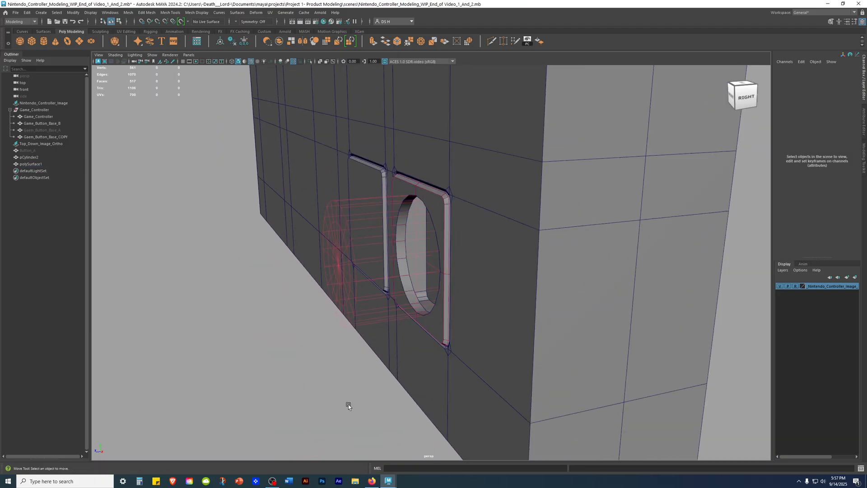
left_click_drag(345, 325, 454, 307, "alt")
right_click_drag(453, 306, 610, 352, "alt")
mouse_move(467, 136)
left_mouse_down("alt")
mouse_move(432, 94)
mouse_move(459, 139)
mouse_move(456, 133)
left_mouse_up("alt")
left_click_drag(545, 256, 574, 209, "alt")
Step: Try sliding the live cutter cylinder sideways to Translate X 7.28 to shift the hole across the base
left_click(578, 198)
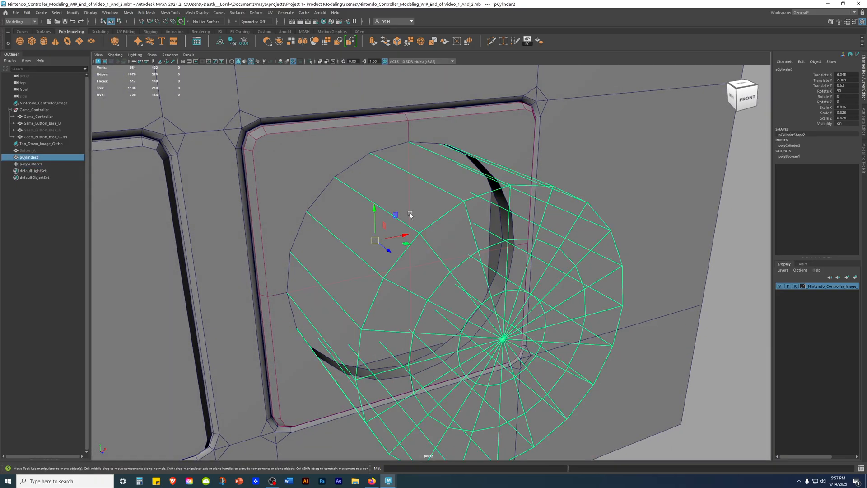
left_click_drag(400, 238, 495, 224)
left_click_drag(504, 228, 519, 241, "alt")
scroll(519, 242, "up", 3)
left_click_drag(612, 353, 713, 359)
left_click_drag(678, 234, 673, 332, "alt")
right_click_drag(673, 332, 360, 299, "alt")
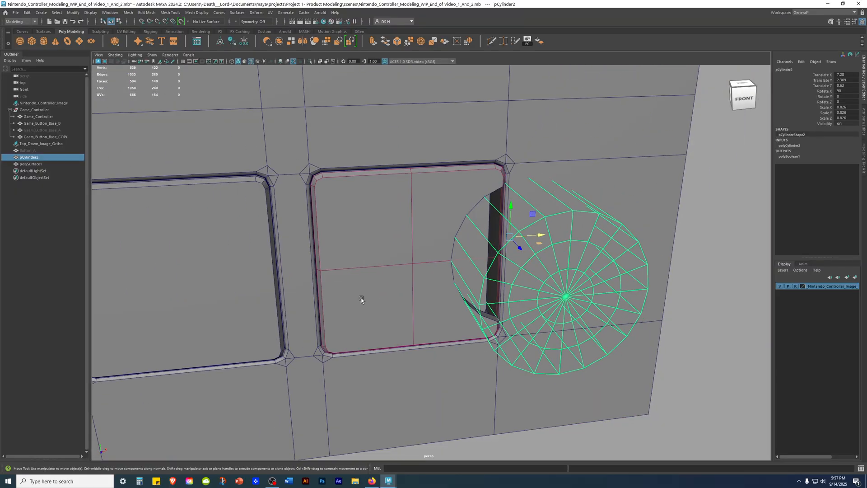
Step: Try repositioning and rotating the live cutter cylinder to change the hole in the button base
left_click_drag(360, 300, 345, 346, "alt")
left_click_drag(555, 240, 436, 205)
key("e")
left_click_drag(398, 271, 408, 218, "alt")
right_click_drag(618, 278, 528, 287, "alt")
left_click(565, 290)
left_click_drag(565, 290, 607, 278, "alt")
right_click_drag(607, 289, 672, 311, "alt")
Step: Toggle the wireframe overlay to view the altered hole, restore it, and undo the cutter cylinder's transformations
key("alt+5")
mouse_move(617, 293)
left_mouse_down("alt")
mouse_move(644, 282)
mouse_move(572, 283)
mouse_move(664, 279)
mouse_move(670, 304)
mouse_move(574, 324)
mouse_move(612, 277)
left_mouse_up("alt")
right_click_drag(612, 277, 447, 283, "alt")
left_click(447, 283)
left_click_drag(447, 282, 508, 273, "alt")
key("alt+5")
key("ctrl+z")
Step: Switch back to the Move tool and select the cut base and cutter cylinder in turn to compare them from below
left_click(517, 266)
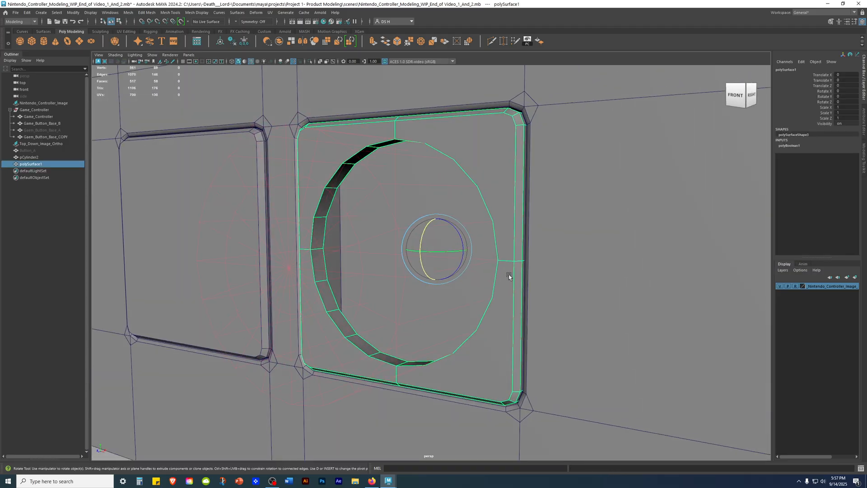
key("w")
mouse_move(514, 184)
left_mouse_down("alt")
mouse_move(537, 120)
mouse_move(522, 181)
left_mouse_up("alt")
left_click_drag(468, 131, 527, 167)
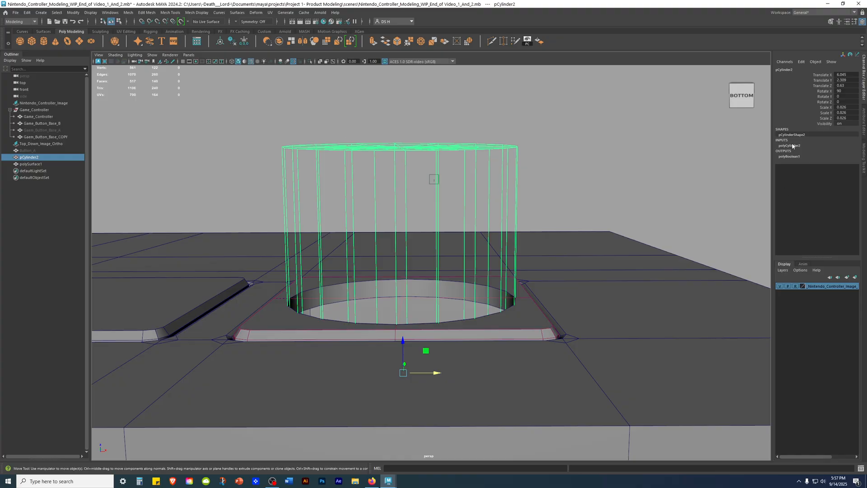
left_click(576, 191)
left_click(531, 316)
left_click_drag(566, 281, 559, 311, "alt")
scroll(559, 307, "down", 5)
left_click(580, 217)
left_click(464, 298)
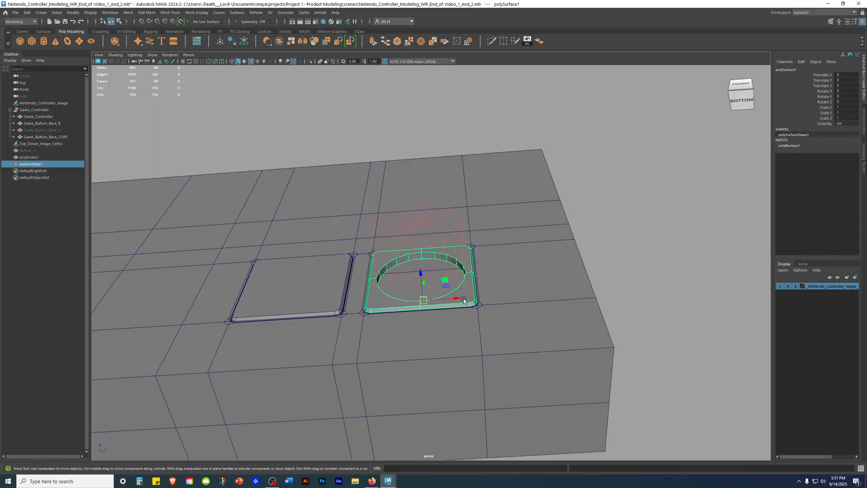
Step: Examine the depth and side walls of the round hole in the button base from a low angle
scroll(549, 284, "up", 7)
left_click_drag(470, 272, 469, 246, "alt")
scroll(587, 283, "up", 4)
left_click_drag(507, 307, 504, 297, "alt")
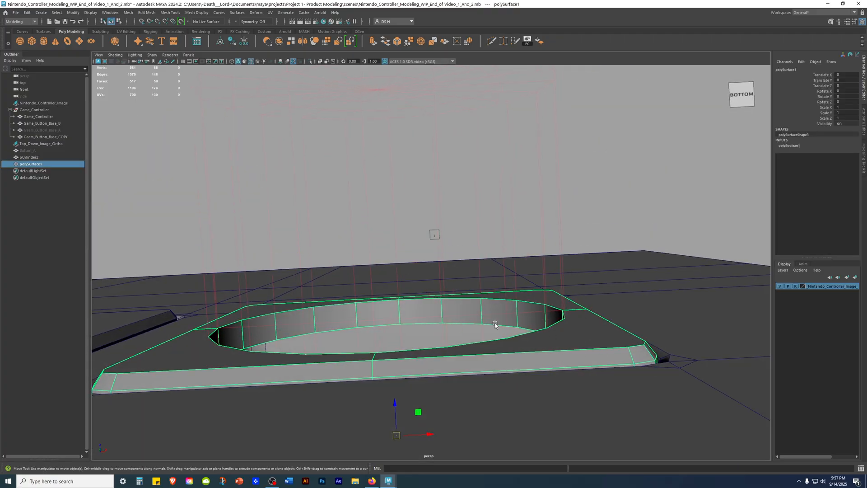
scroll(499, 320, "up", 5)
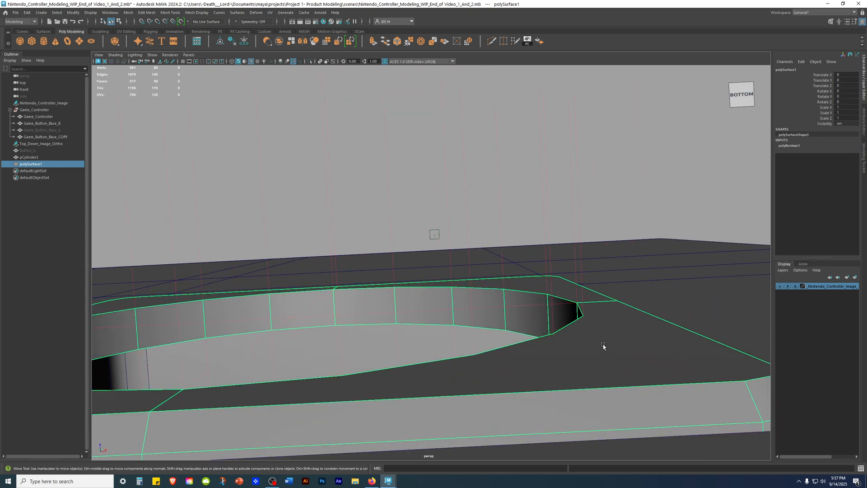
scroll(455, 217, "down", 3)
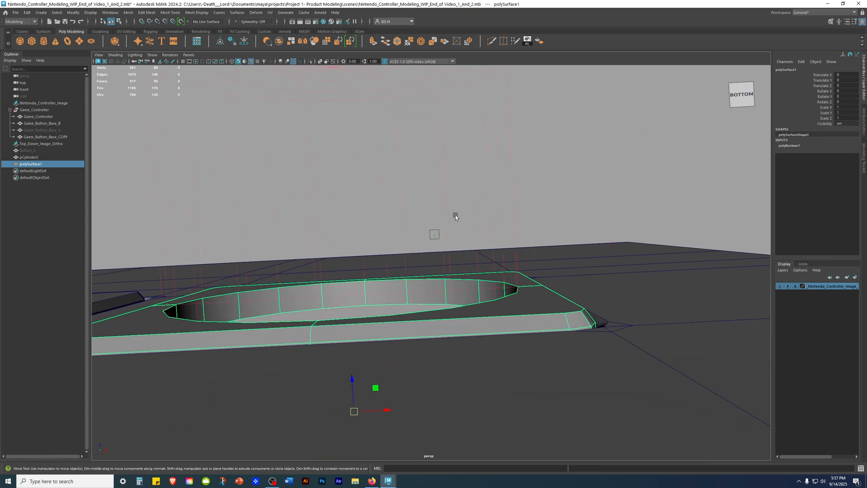
scroll(455, 216, "down", 2)
left_click(521, 286)
left_click(520, 286)
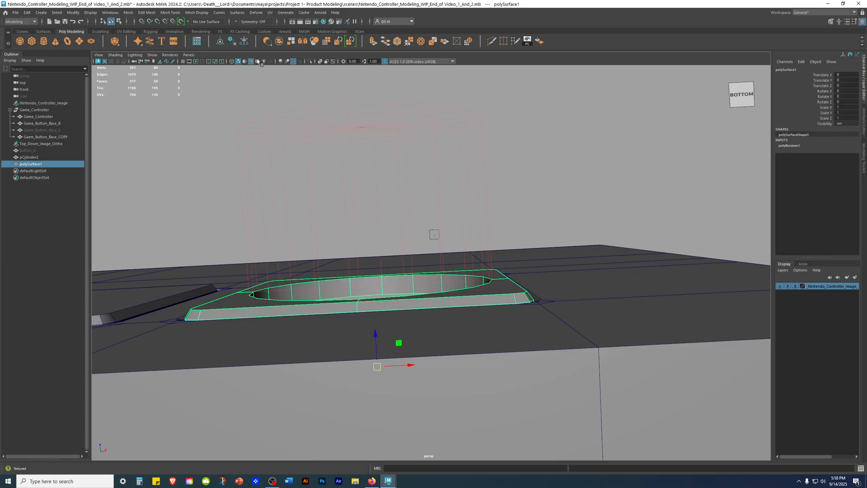
Step: Delete the cut base's construction history to bake the Boolean, and reselect the base to check its hole
left_click(231, 42)
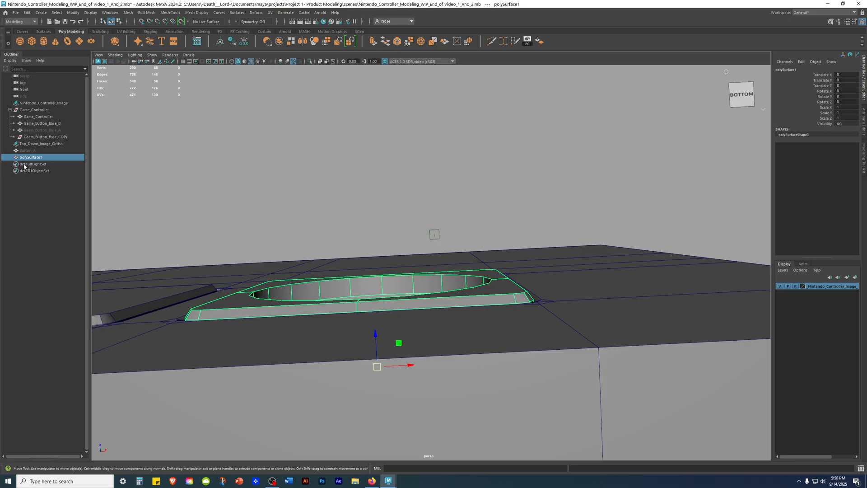
left_click(387, 171)
left_click_drag(387, 171, 442, 186, "alt")
left_click(489, 288)
left_click_drag(503, 278, 434, 254, "alt")
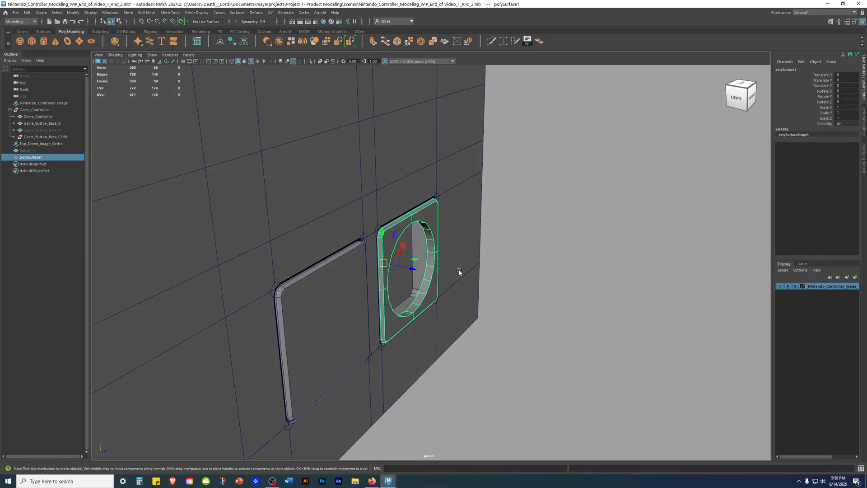
left_click_drag(548, 320, 385, 270, "alt")
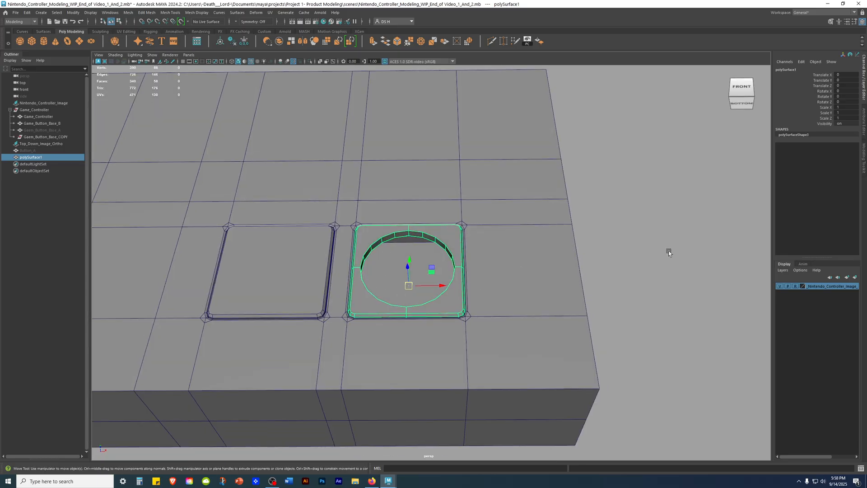
Step: Check the hidden originals by selecting button base A, and briefly show the Button_A cylinder before hiding it again
left_click(697, 315)
left_click_drag(696, 316, 387, 239, "alt")
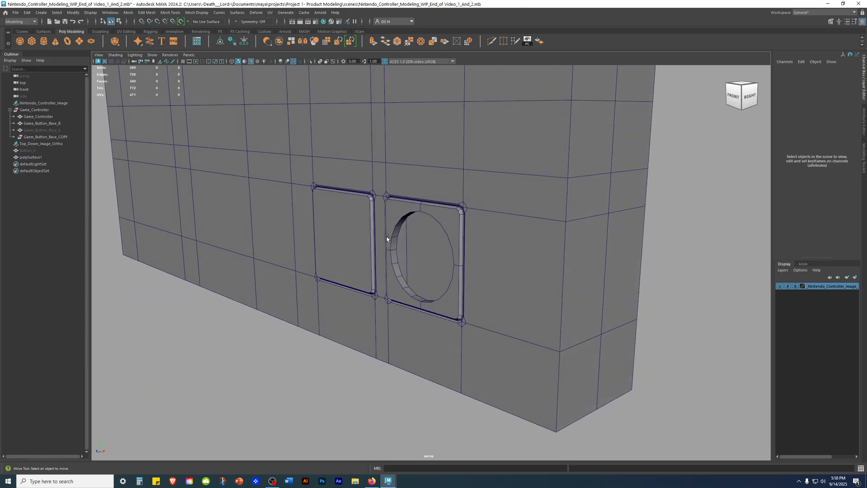
left_click(57, 131)
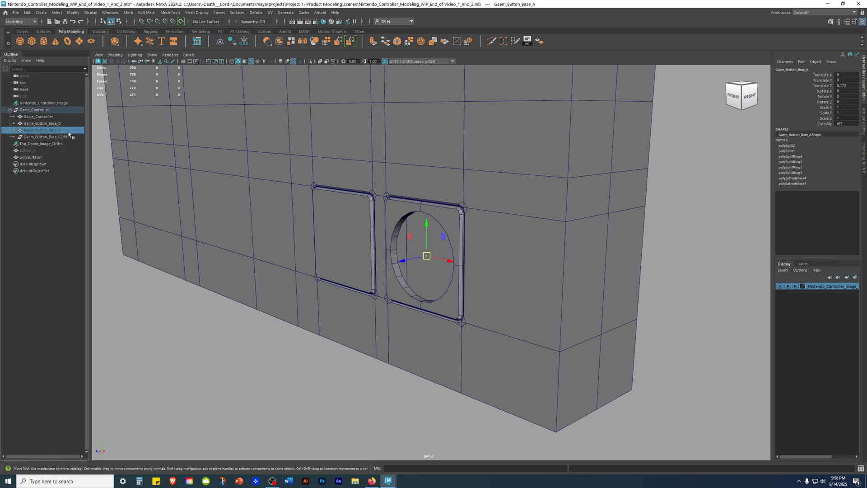
key("ctrl+h")
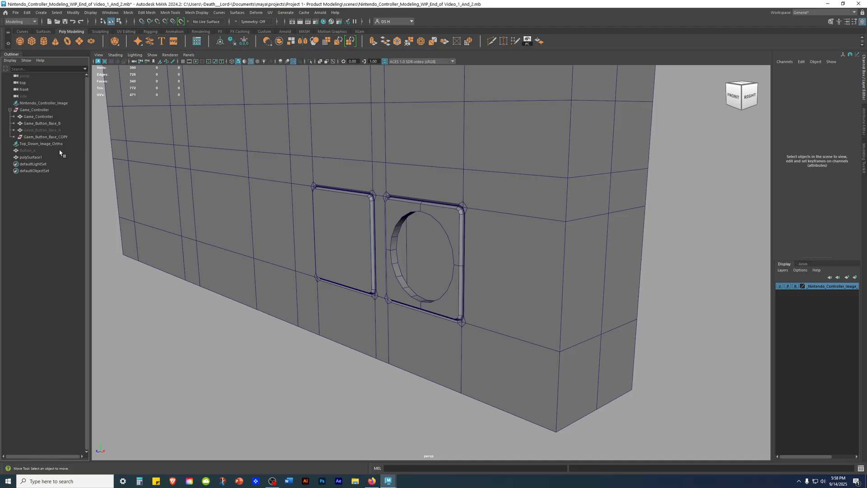
left_click(36, 157)
left_click(47, 192)
left_click(32, 151)
key("h")
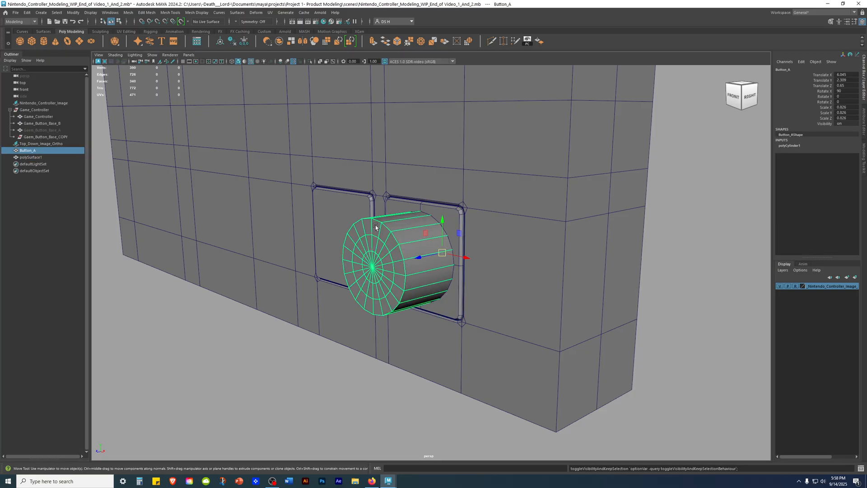
key("h")
left_click(154, 320)
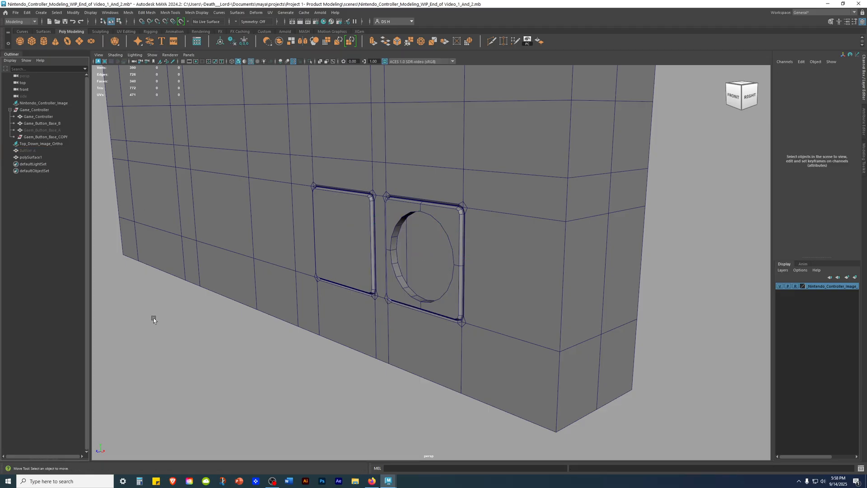
Step: Rename the cut button base polySurface1 as NumPad_Coaster_A
left_click_drag(397, 200, 524, 280, "alt")
left_click(40, 157)
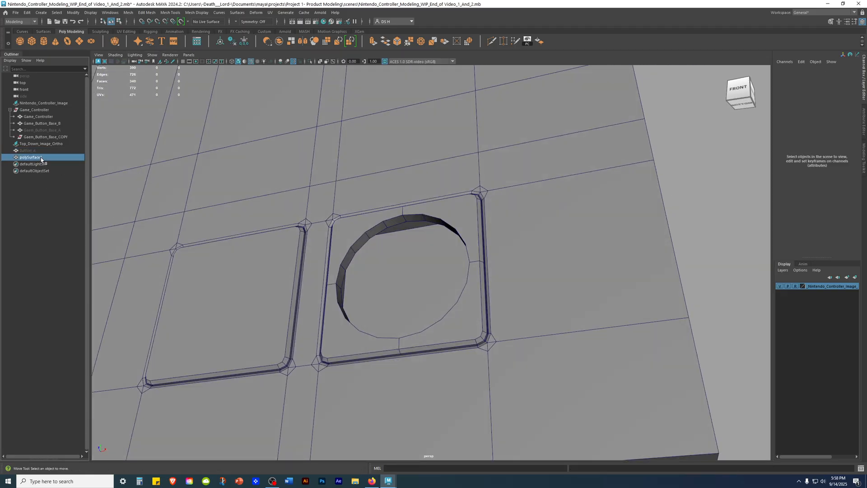
left_click_drag(408, 231, 485, 226, "alt")
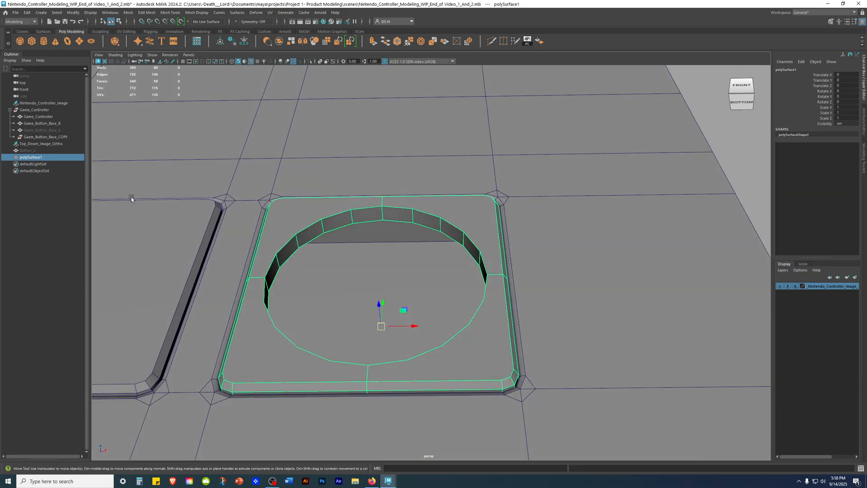
double_click(57, 158)
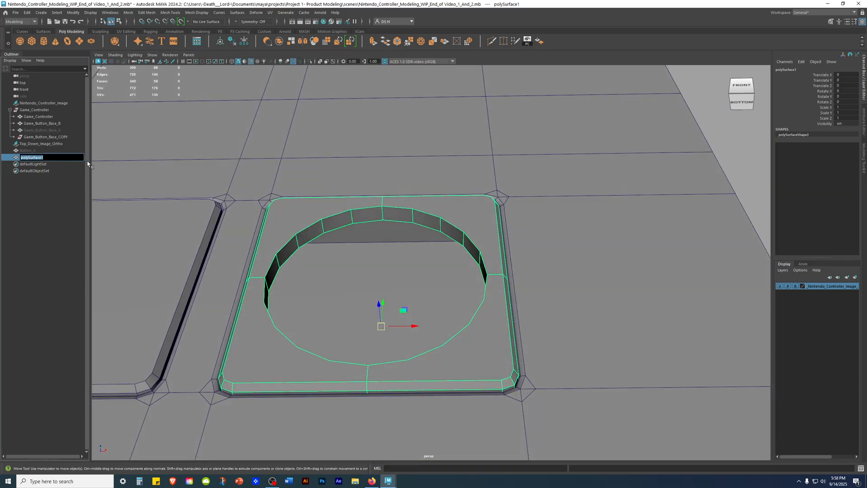
type("NumPad_Coaster_A")
key("Return")
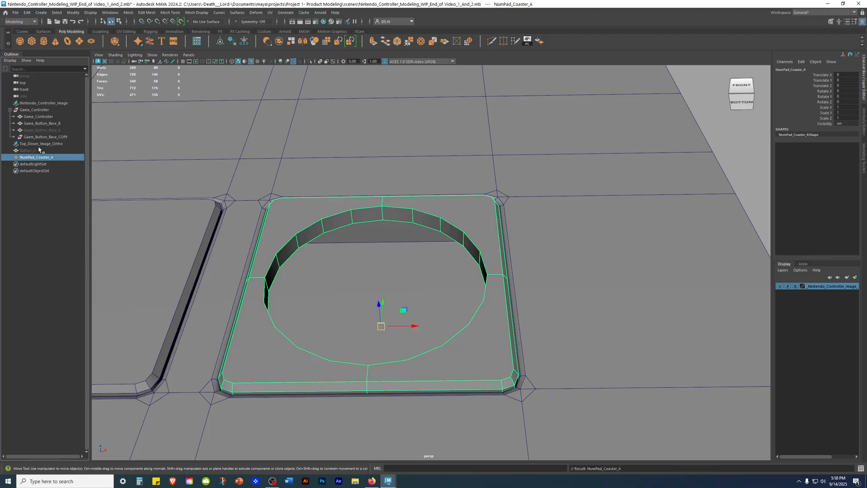
Step: Delete the leftover Gaem_Button_Base_COPY group from the controller hierarchy
left_click(43, 123)
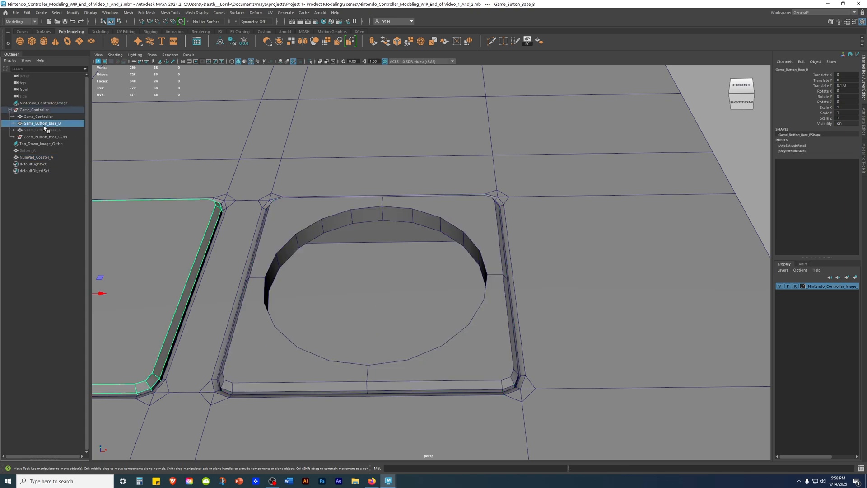
left_click(36, 157)
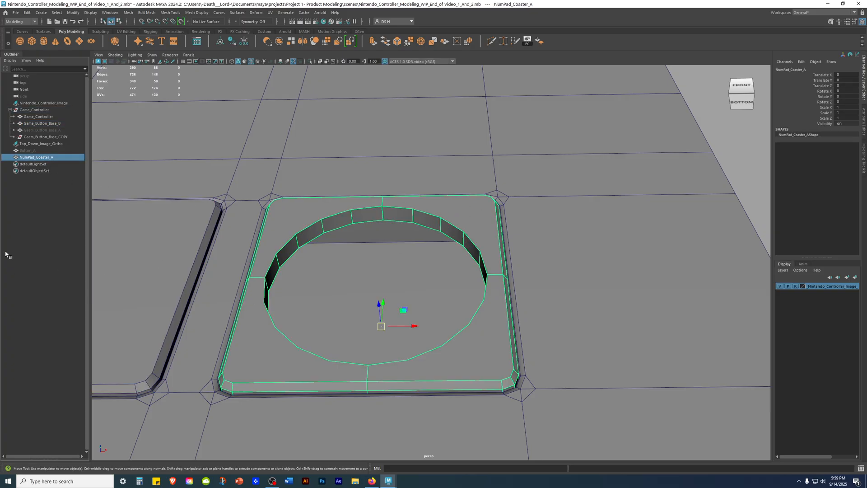
left_click_drag(311, 246, 362, 240, "alt")
left_click(362, 239)
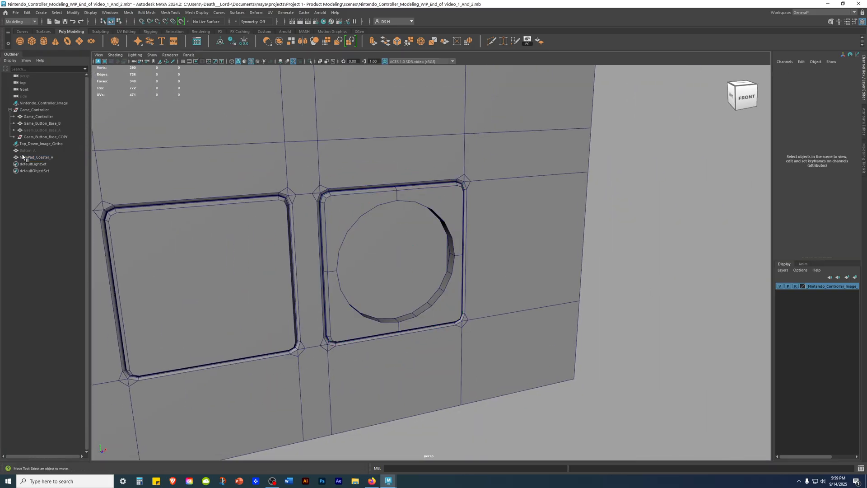
left_click(58, 138)
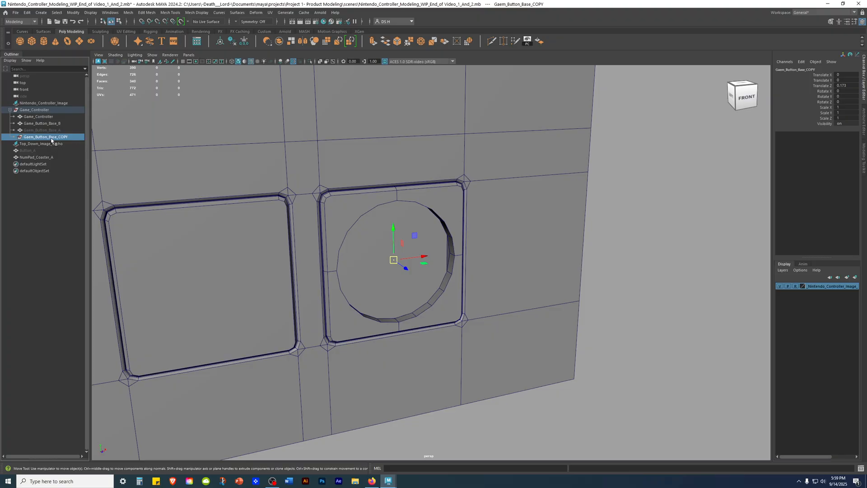
key("Delete")
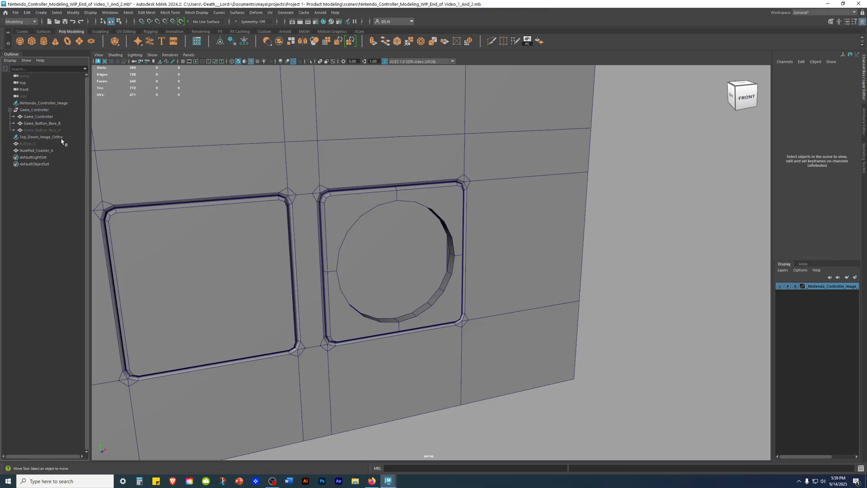
Step: Isolate and frame the cut coaster to view it alone, and bring back the whole controller around it
left_click_drag(510, 234, 497, 140, "alt")
right_click_drag(519, 153, 732, 206, "alt")
left_click(460, 219)
left_click_drag(460, 219, 332, 242, "alt")
key("ctrl+1")
key("f")
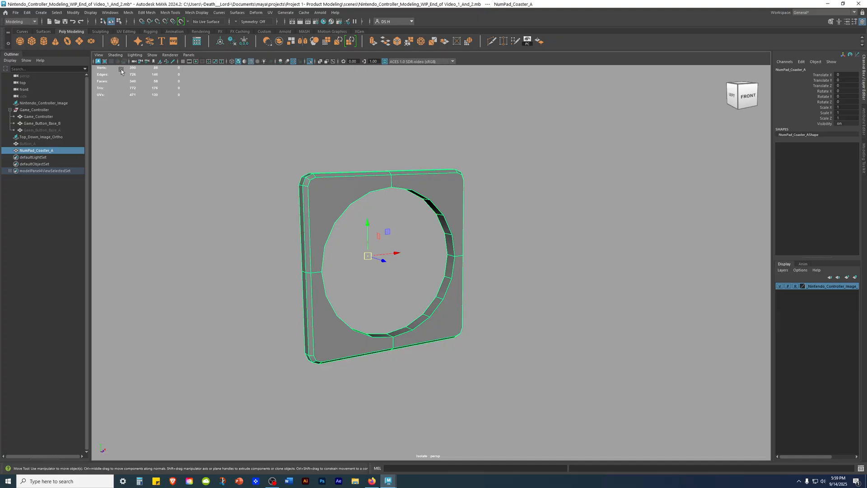
scroll(364, 175, "down", 3)
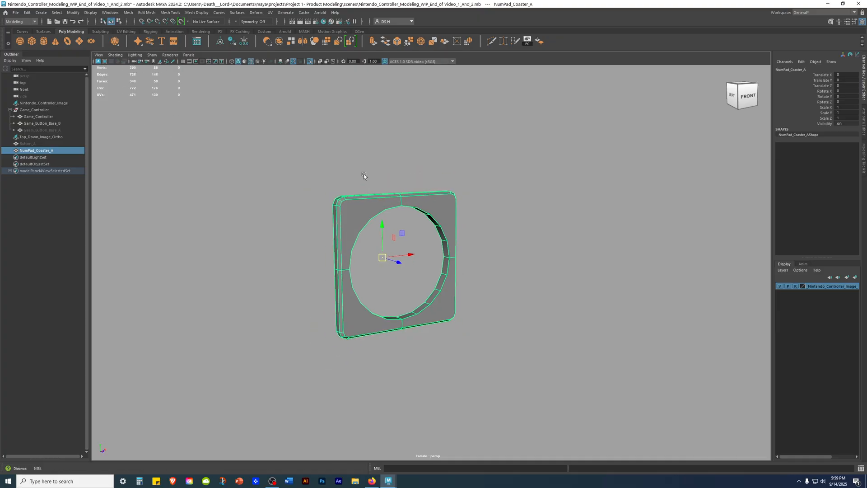
key("ctrl+1")
right_click_drag(602, 164, 152, 168, "alt")
middle_click_drag(321, 159, 456, 176, "alt")
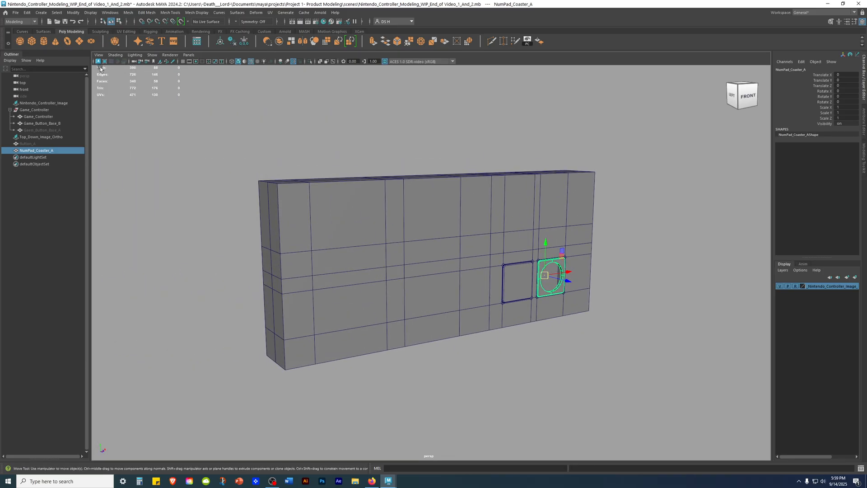
right_click_drag(547, 173, 608, 210, "alt")
left_click_drag(607, 210, 464, 182, "alt")
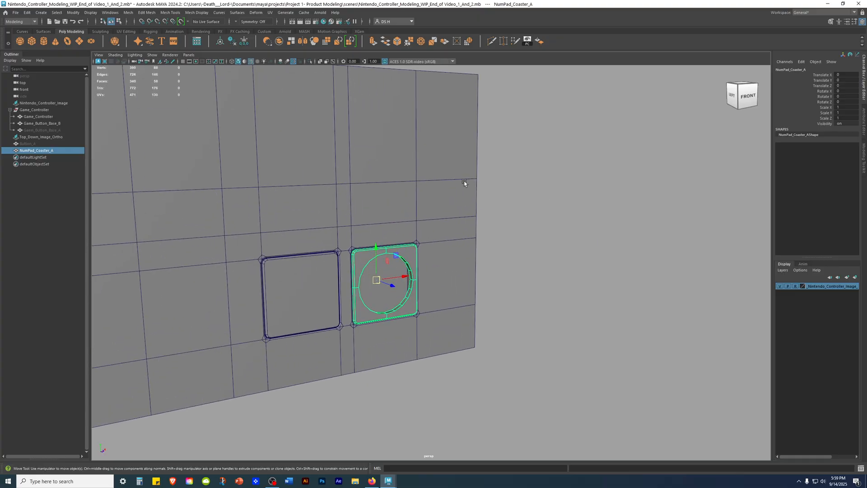
Step: Isolate NumPad_Coaster_A and select all of its vertices in vertex mode
key("ctrl+1")
left_click(488, 191)
right_click_drag(478, 212, 506, 298, "alt")
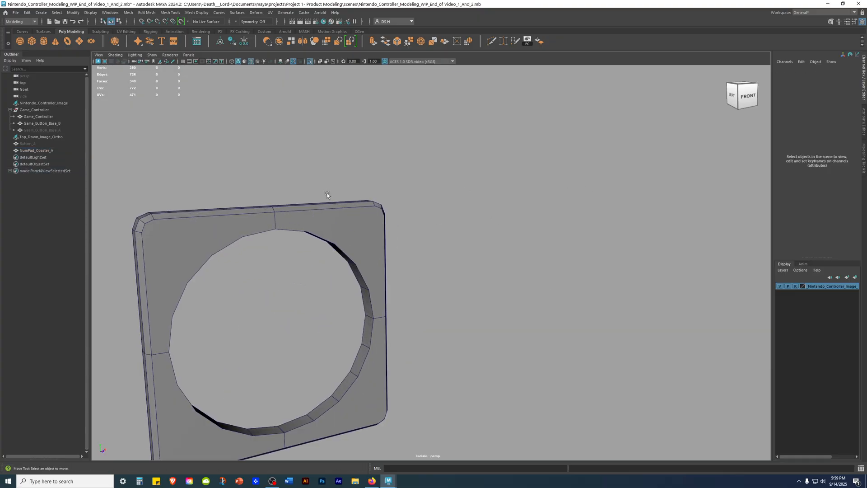
middle_click_drag(327, 193, 397, 168, "alt")
left_click(420, 183)
mouse_move(421, 182)
left_mouse_down("alt")
mouse_move(470, 178)
mouse_move(427, 190)
mouse_move(439, 196)
left_mouse_up("alt")
right_click_drag(476, 140, 184, 96)
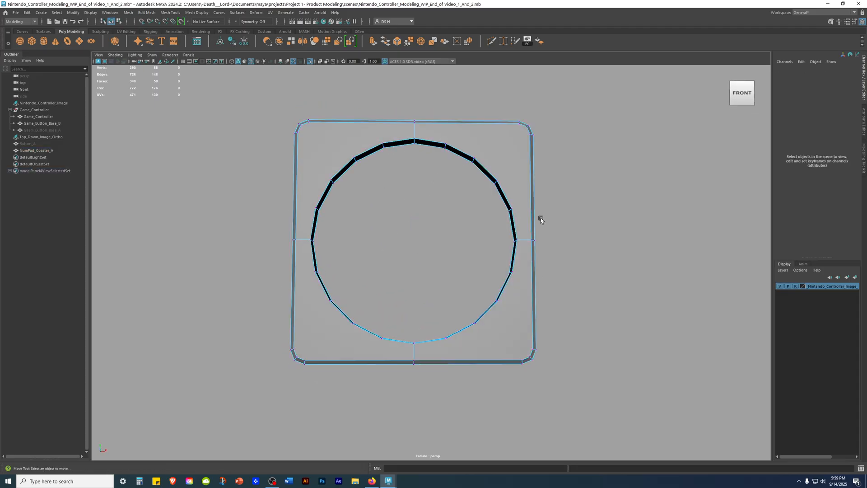
right_click_drag(491, 212, 302, 183, "alt")
left_click_drag(258, 119, 697, 416)
Step: Examine the selected vertices around the coaster's rounded corners and hole walls from several angles
left_click_drag(329, 271, 540, 213, "alt")
left_click_drag(582, 194, 439, 201, "alt")
right_click_drag(439, 201, 611, 195, "alt")
left_click_drag(610, 196, 614, 225, "alt")
middle_click_drag(614, 225, 437, 258, "alt")
right_click_drag(436, 258, 568, 289, "alt")
left_click_drag(482, 306, 561, 316, "alt")
right_click_drag(375, 318, 210, 289, "alt")
middle_click_drag(331, 304, 472, 270, "alt")
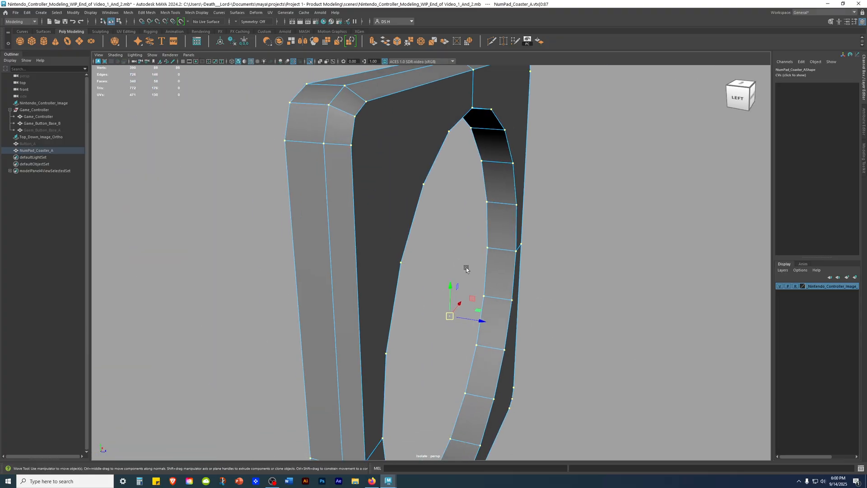
left_click_drag(472, 270, 403, 249, "alt")
right_click_drag(403, 248, 231, 246, "alt")
middle_click_drag(231, 246, 373, 271, "alt")
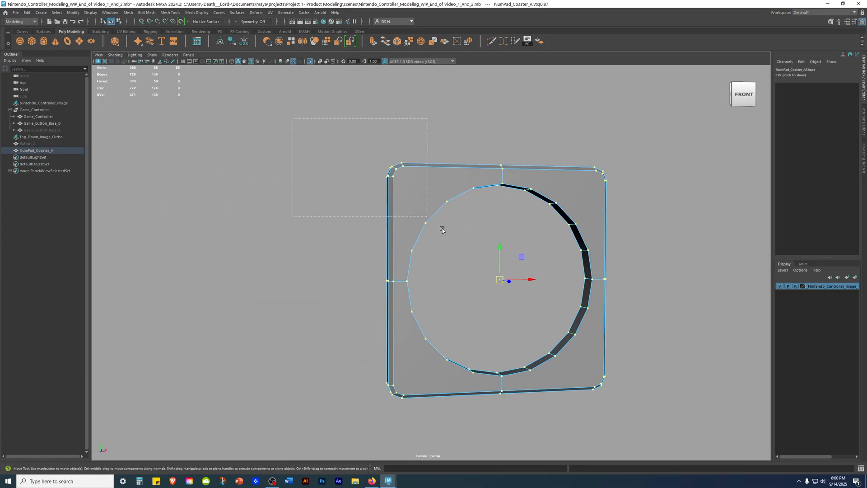
Step: Merge the coaster's selected vertices with a threshold of 0.01 and Always merge for two vertices enabled
right_click(242, 175, "shift")
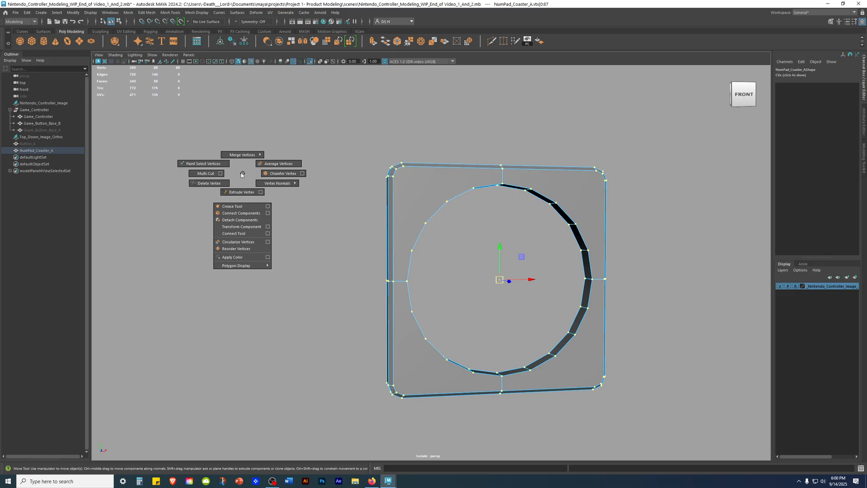
right_click_drag(241, 175, 244, 156, "shift")
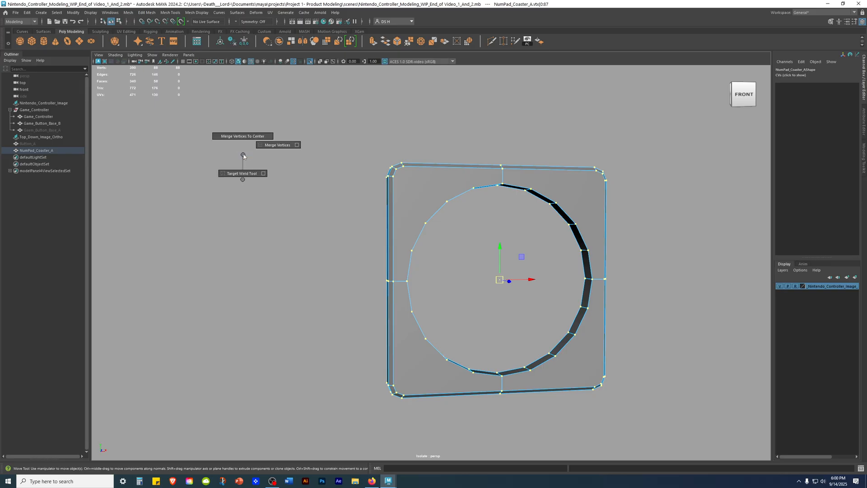
right_click_drag(244, 156, 297, 145, "shift")
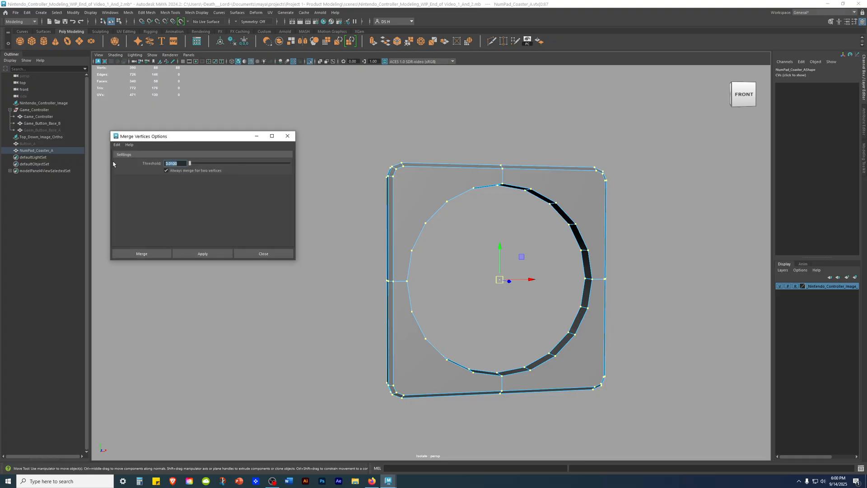
scroll(542, 166, "up", 5)
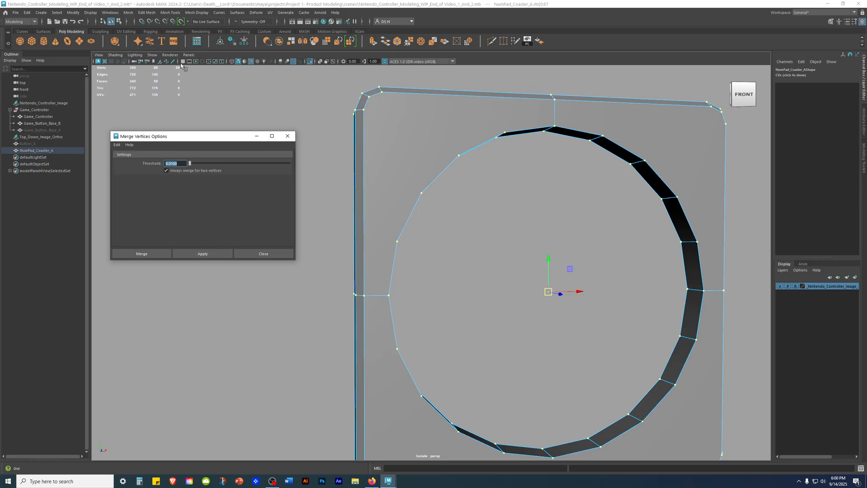
left_click(203, 254)
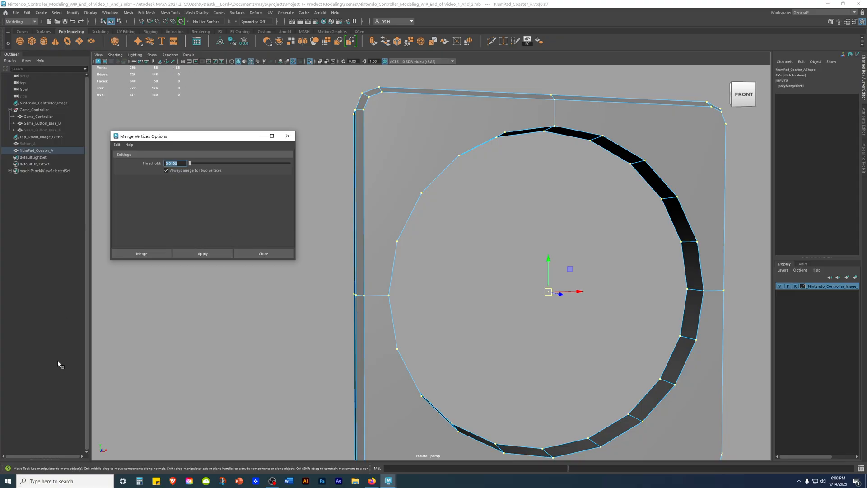
left_click(152, 254)
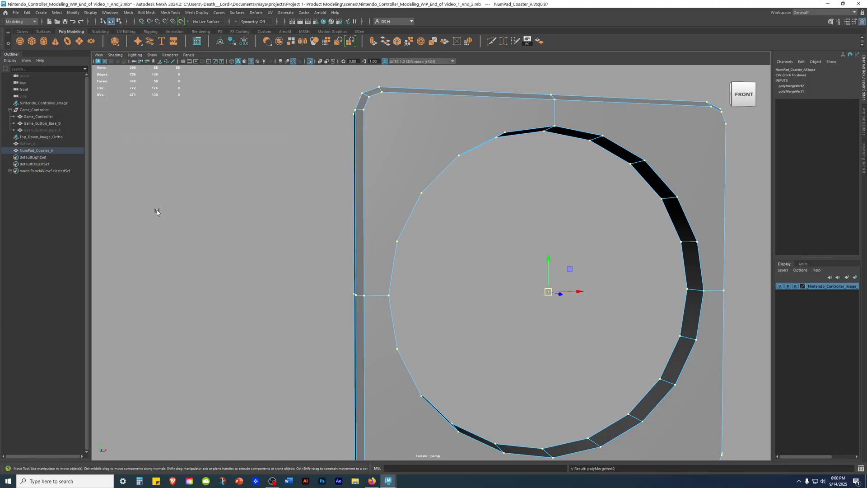
Step: Test the merge by moving individual vertices on the hole's rim, undoing each move
left_click_drag(356, 231, 287, 258, "alt")
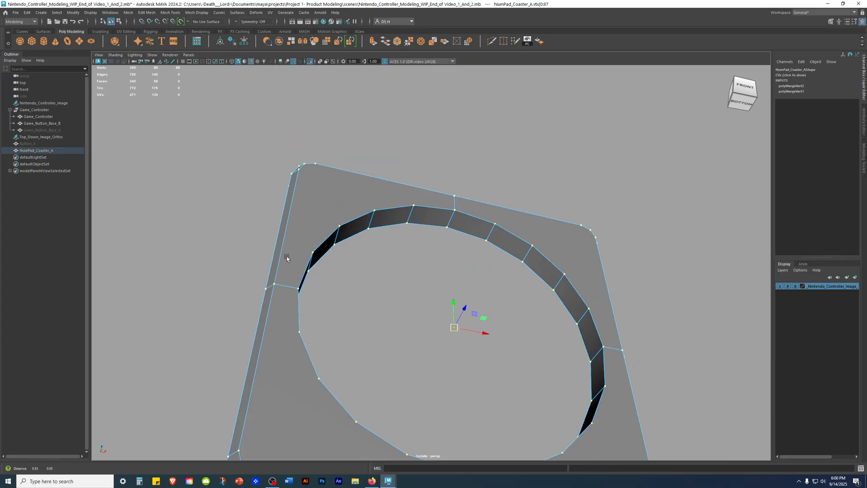
right_click_drag(287, 257, 450, 298, "alt")
left_click(377, 207)
left_click_drag(406, 213, 393, 211)
key("ctrl+z")
left_click(553, 195)
left_click(450, 213)
mouse_move(479, 219)
left_mouse_down()
mouse_move(490, 220)
mouse_move(466, 215)
left_mouse_up()
key("ctrl+z")
Step: On the coaster's back face, Multi-Cut an edge from the upper border's middle vertex to the nearest hole-rim vertex
left_click_drag(550, 175, 450, 216, "alt")
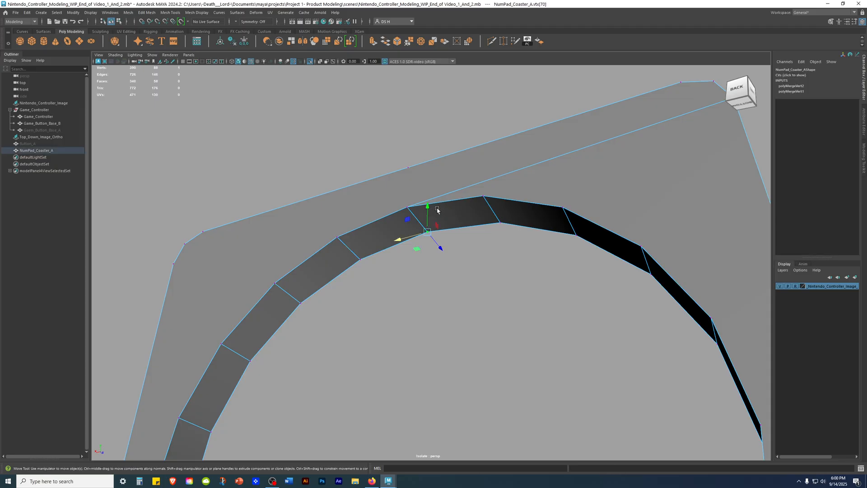
left_click_drag(378, 217, 536, 205, "alt")
left_click(594, 195)
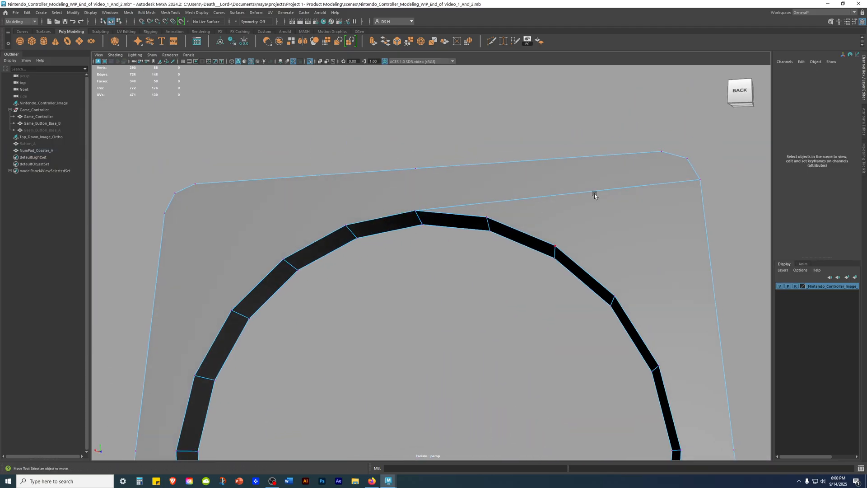
left_click(608, 191)
left_click_drag(439, 223, 406, 208, "alt")
key("F8")
left_click_drag(472, 121, 483, 148, "alt")
right_click_drag(483, 148, 412, 143, "shift")
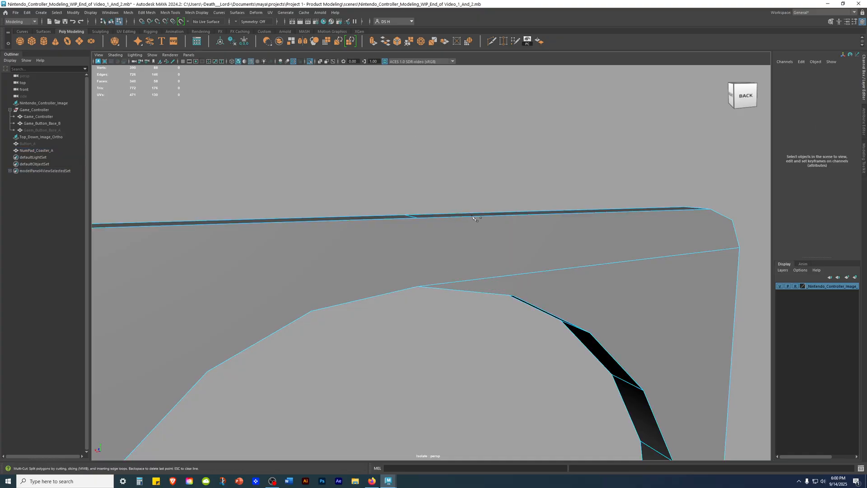
left_click_drag(453, 229, 453, 239, "alt")
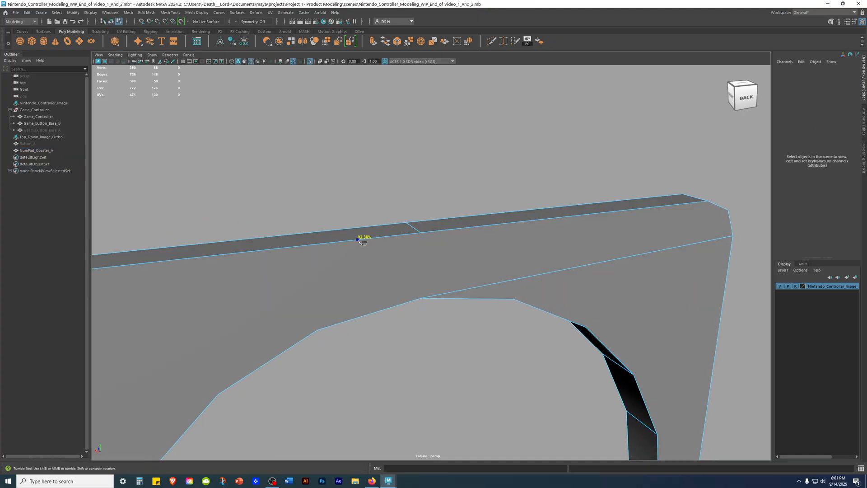
left_click_drag(501, 245, 372, 209, "alt")
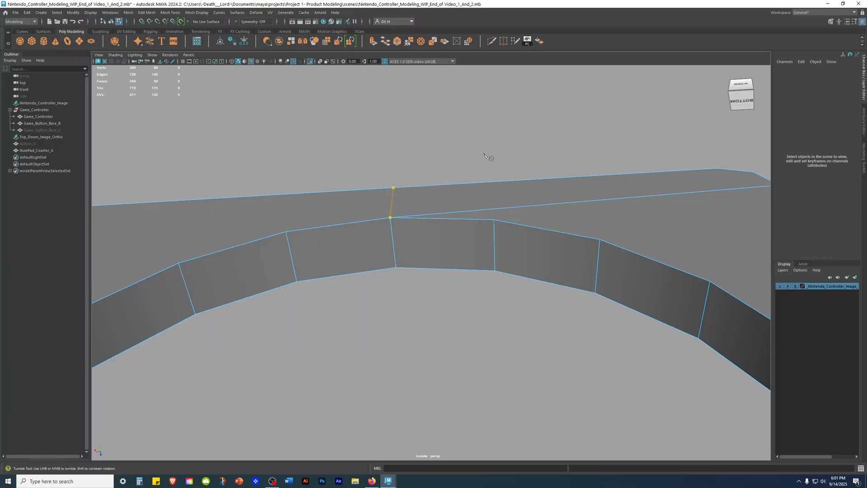
left_click_drag(485, 157, 519, 183, "alt")
right_click_drag(506, 177, 473, 11)
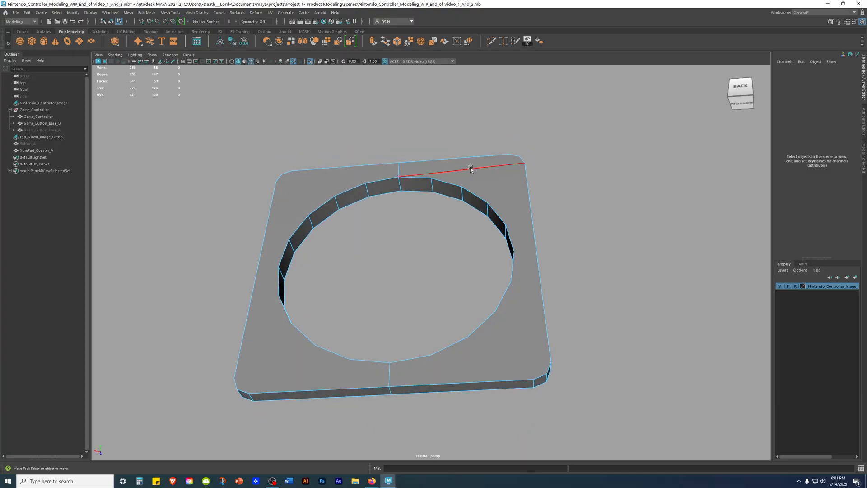
Step: Leave Multi-Cut, deselect the coaster and exit its isolated view to bring back the full controller
left_click_drag(469, 171, 408, 219, "alt")
right_click_drag(409, 219, 485, 180)
left_click(666, 203)
left_click_drag(666, 203, 488, 194, "alt")
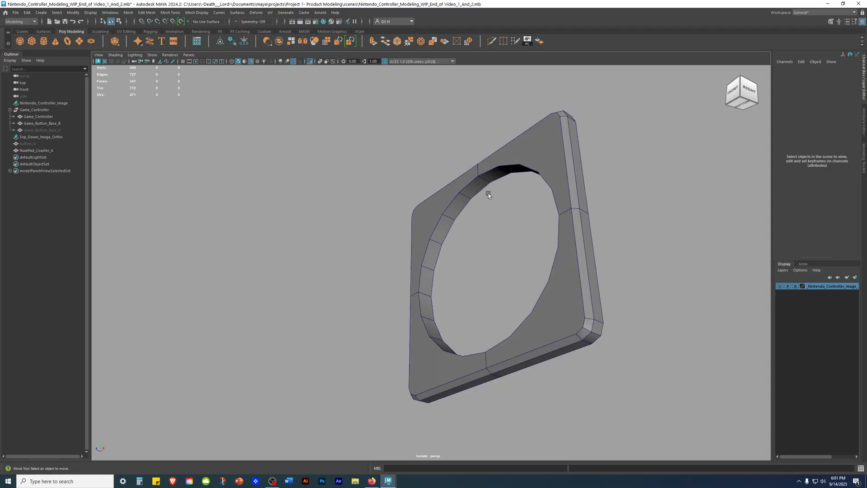
key("space")
key("ctrl+1")
Step: Compare the coaster's round hole with the red A button's rim in the top reference image
left_click_drag(586, 179, 552, 230, "alt")
key("space")
key("space")
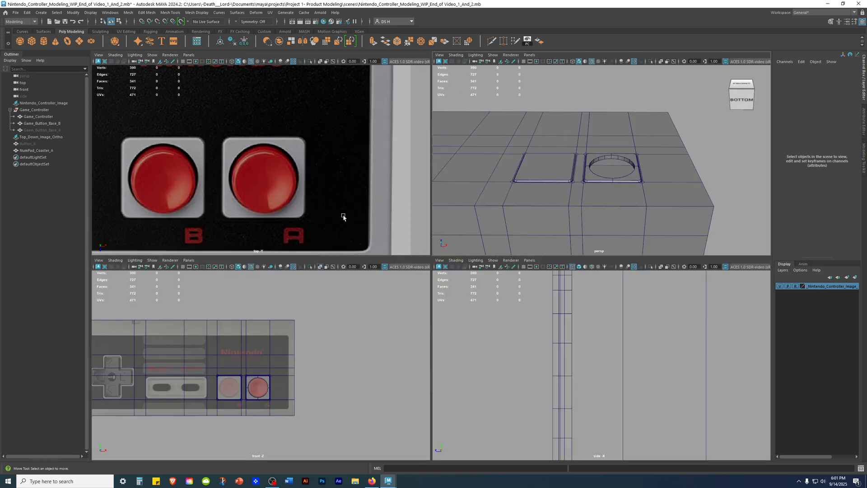
key("space")
key("space")
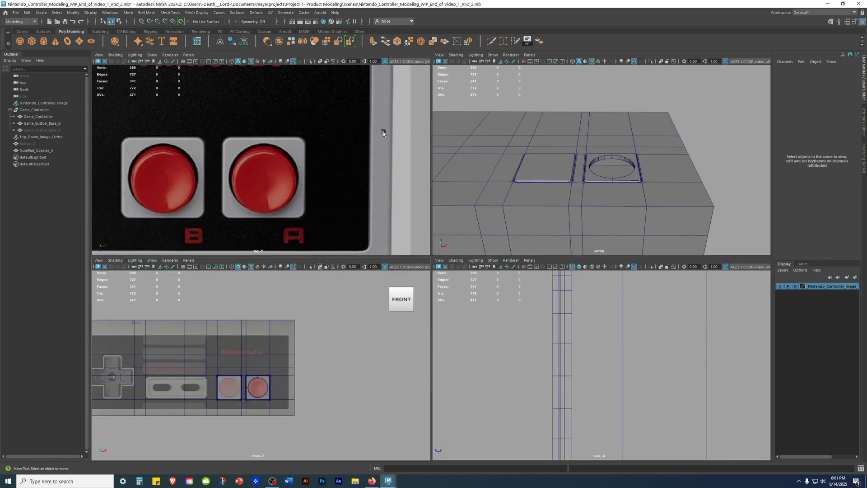
key("space")
scroll(538, 238, "up", 4)
middle_click_drag(538, 238, 451, 194, "alt")
key("space")
left_click_drag(626, 182, 645, 204, "alt")
scroll(612, 140, "up", 1)
scroll(612, 140, "up", 5)
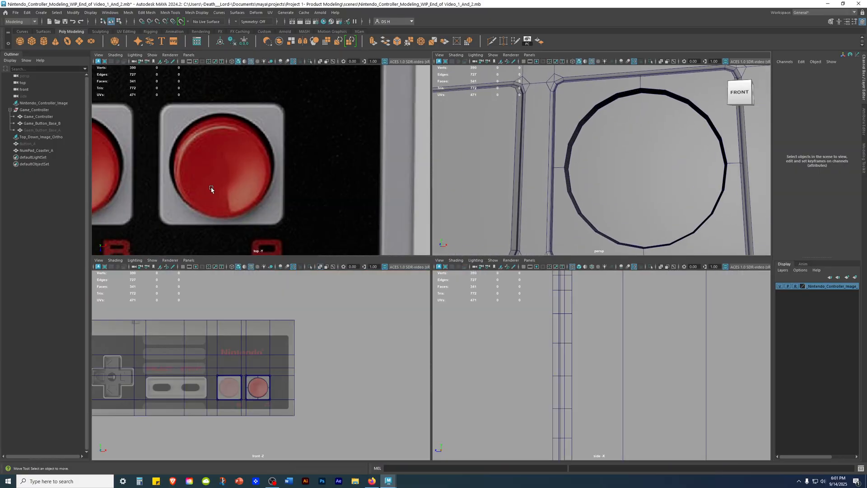
scroll(221, 136, "up", 3)
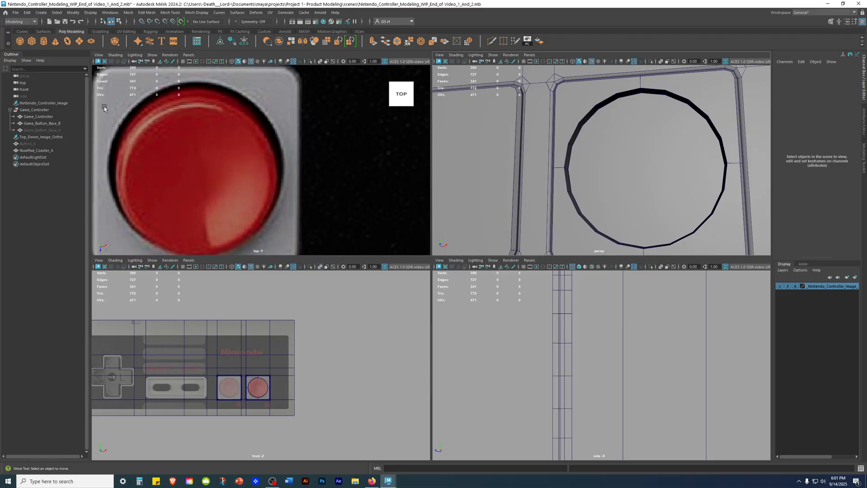
Step: Select NumPad_Coaster_A and switch it to edge selection around the hole's front rim
key("space")
left_click_drag(510, 203, 538, 135, "alt")
left_click(611, 208)
middle_click_drag(611, 208, 460, 163, "alt")
right_click(491, 183)
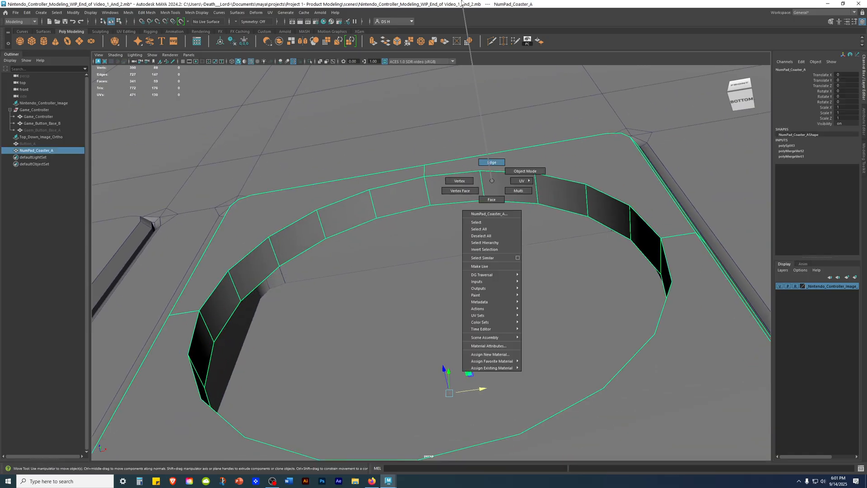
right_click_drag(462, 3, 463, 3)
Step: Try selecting the hole's front rim edges one by one, undoing a test move of the first edge
left_click(515, 173)
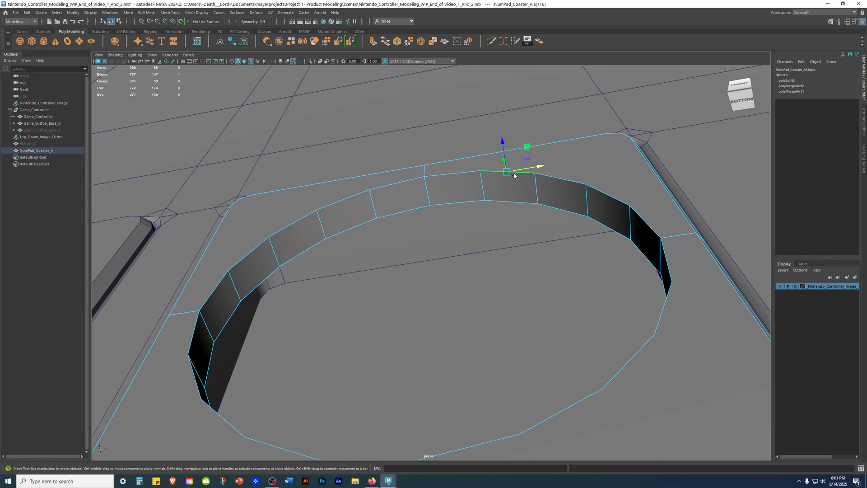
left_click_drag(503, 143, 505, 131)
key("ctrl+z")
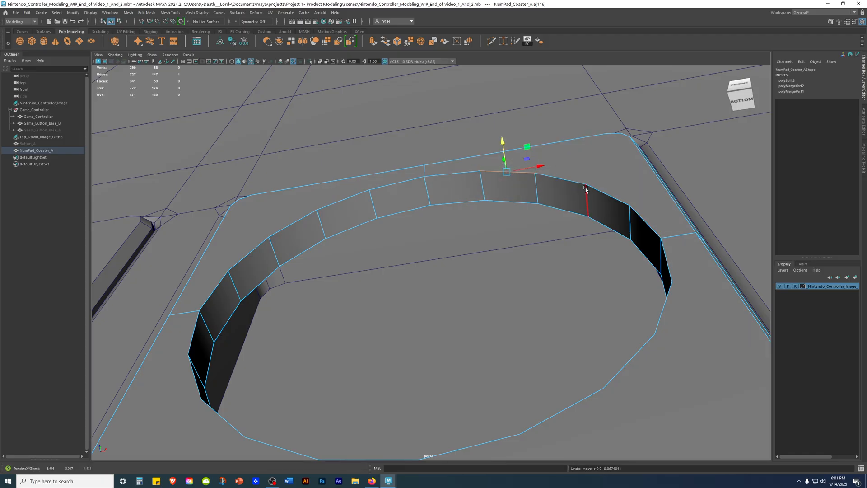
left_click(570, 188, "shift")
left_click(606, 199, "shift")
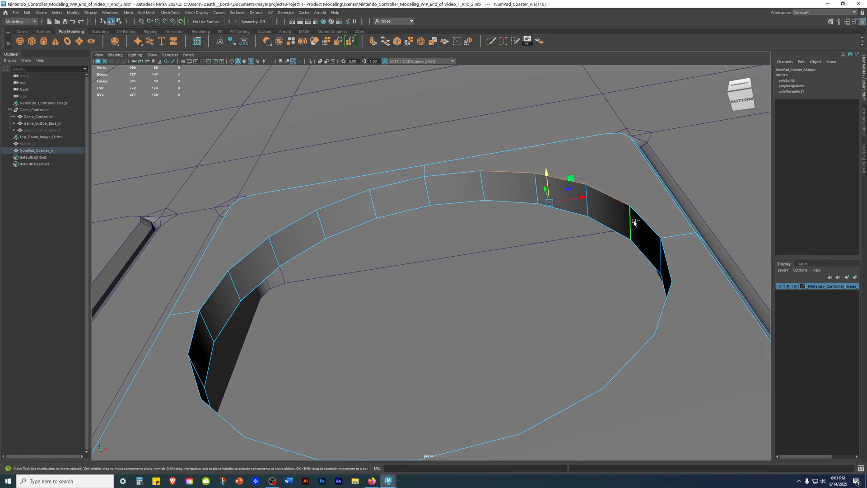
left_click(648, 222, "shift")
left_click(666, 259, "shift")
left_click(739, 84)
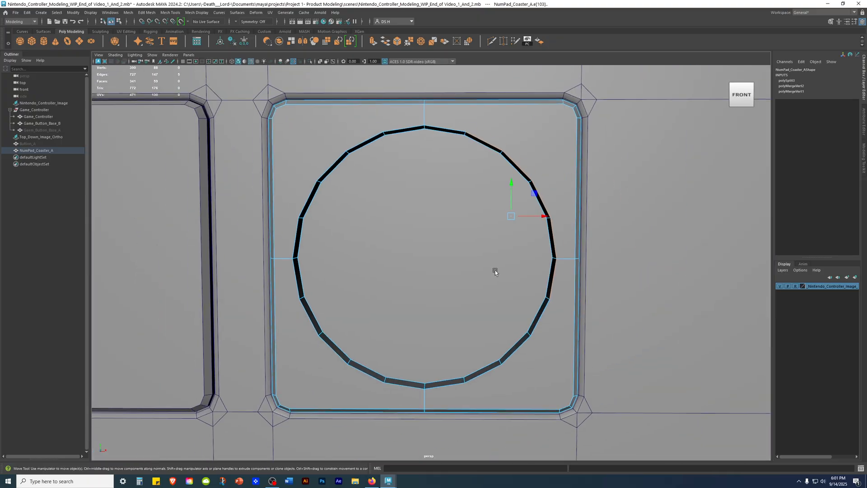
Step: Examine the coaster's profile in the side view to locate the hole's front rim edges
key("space")
key("space")
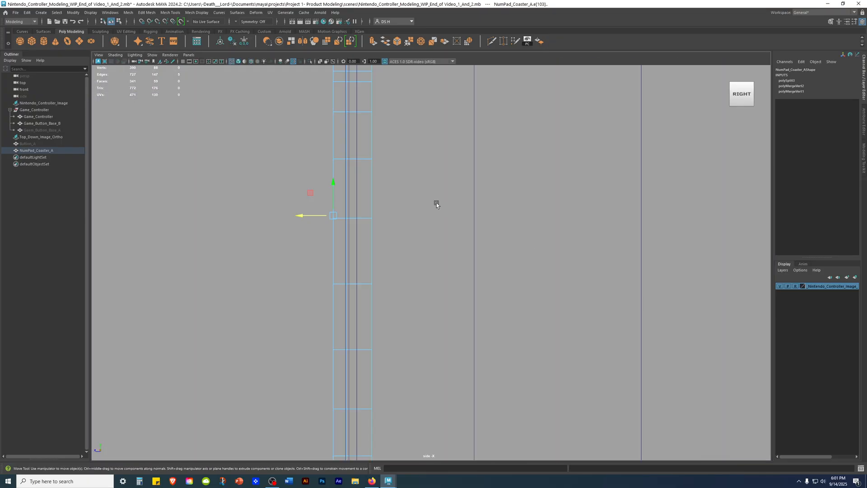
right_click_drag(435, 202, 407, 194, "alt")
middle_click_drag(407, 193, 417, 169, "alt")
right_click_drag(452, 203, 607, 243, "alt")
right_click_drag(352, 249, 424, 196, "alt")
middle_click_drag(424, 195, 383, 219, "alt")
key("space")
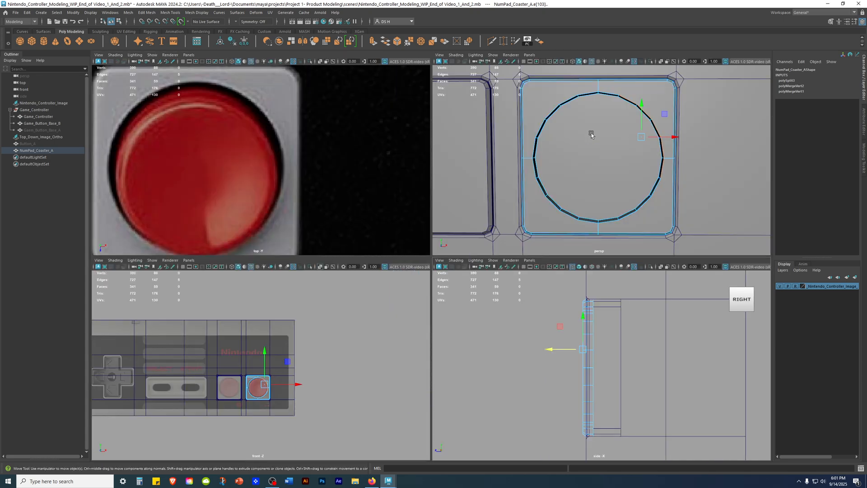
key("space")
left_click_drag(588, 128, 510, 158, "alt")
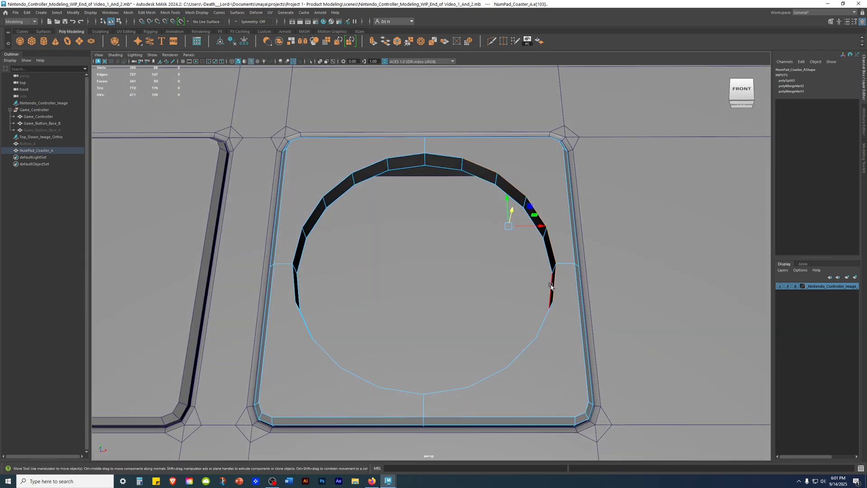
key("space")
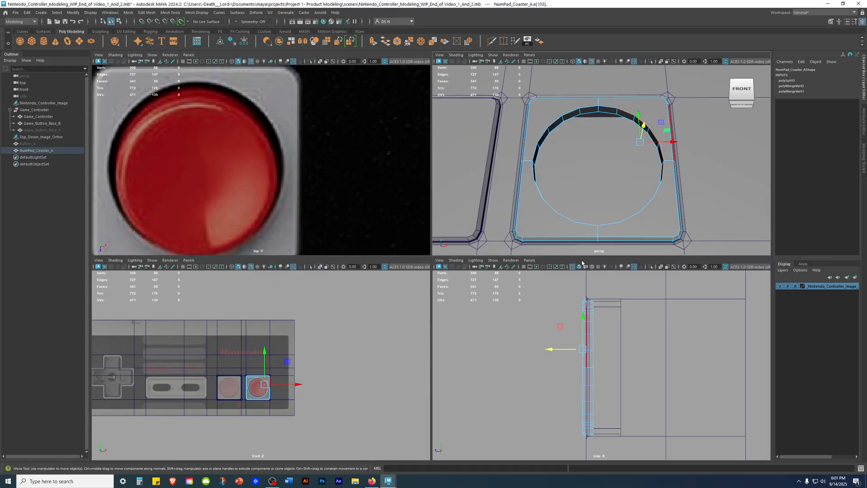
key("space")
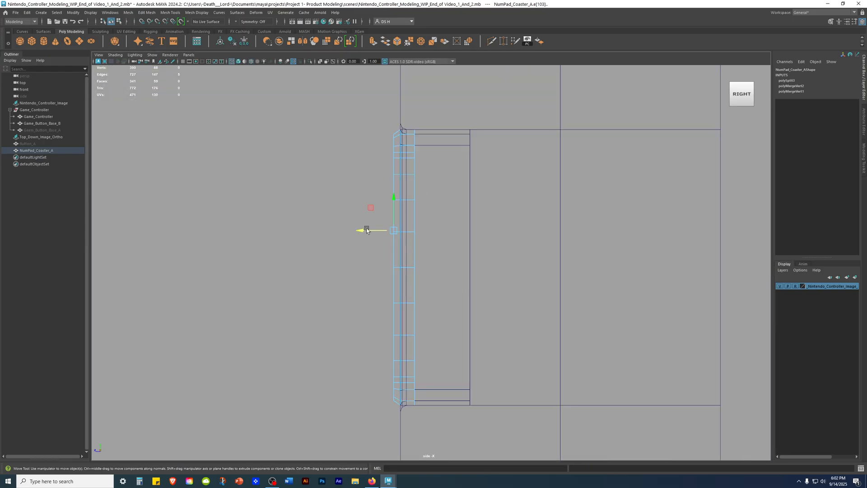
Step: Clear the edge selection and box-select the edges along the coaster's front side in the side view
left_click(288, 118)
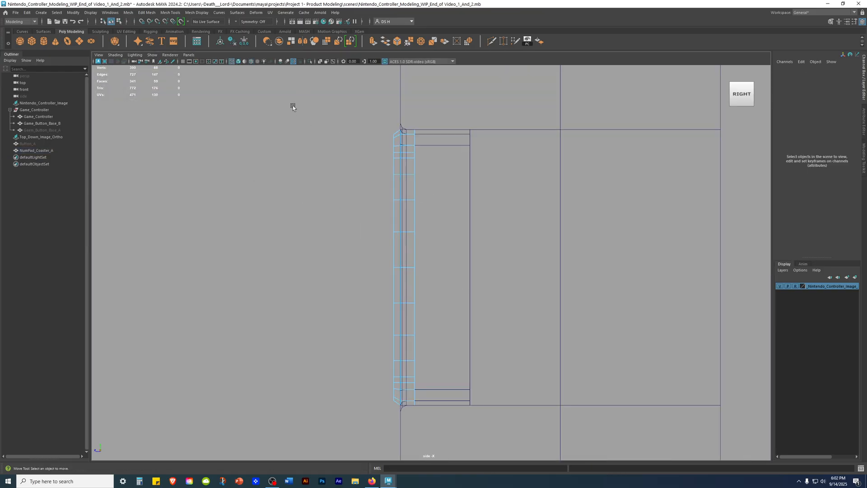
left_click_drag(306, 170, 397, 441)
right_click_drag(222, 182, 666, 273, "alt")
middle_click_drag(319, 134, 426, 377, "alt")
middle_click_drag(389, 141, 424, 307, "alt")
Step: Remove the edges running through the coaster's depth from the selection, keeping the front-face edges
key("space")
key("space")
left_click_drag(573, 183, 573, 162, "alt")
right_click_drag(573, 163, 557, 286, "alt")
key("space")
key("space")
key("space")
key("space")
scroll(516, 240, "up", 5)
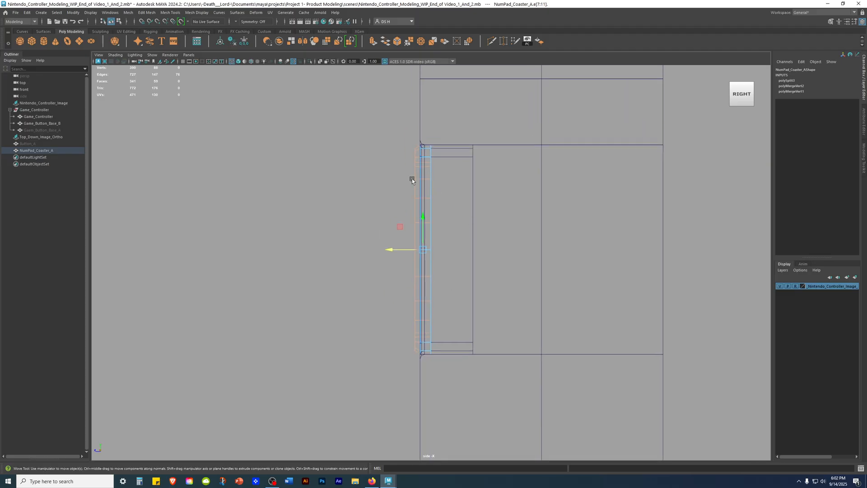
middle_click_drag(644, 203, 560, 191, "alt")
middle_click_drag(559, 297, 612, 256, "alt")
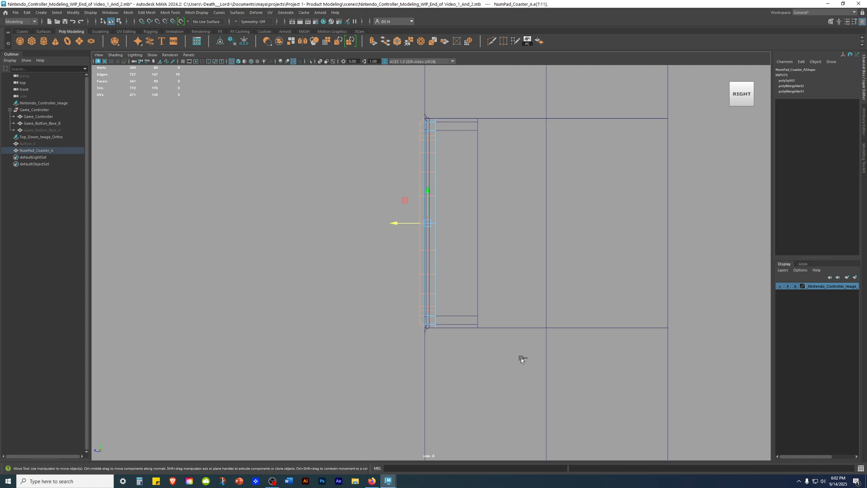
left_click_drag(520, 247, 422, 86)
Step: Deselect the front face's outer border and connecting edges, keeping only the hole's front rim loop selected
key("space")
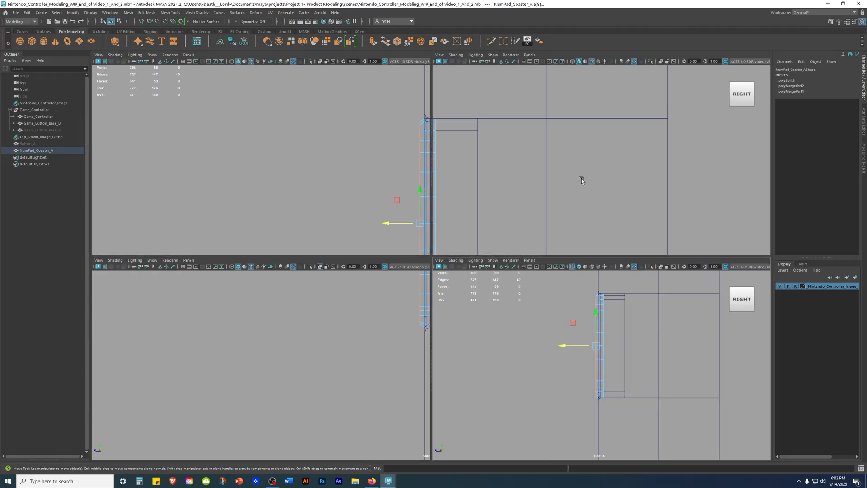
key("space")
left_click_drag(581, 183, 675, 256, "alt")
right_click_drag(675, 257, 510, 187, "alt")
left_click_drag(509, 187, 518, 151, "alt")
right_click_drag(517, 151, 593, 207, "alt")
left_click_drag(524, 199, 469, 165, "alt")
middle_click_drag(614, 268, 493, 263, "alt")
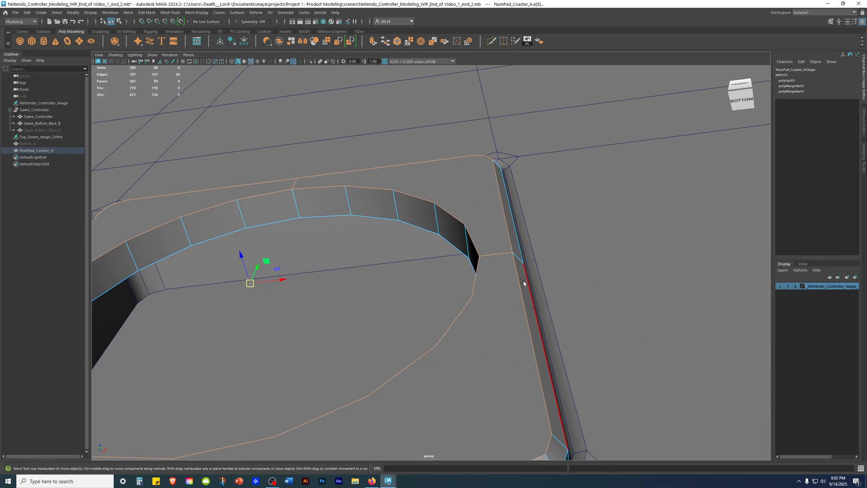
left_click_drag(518, 264, 624, 324, "alt")
middle_click_drag(606, 437, 603, 289, "alt")
left_click_drag(531, 232, 689, 398, "ctrl")
middle_click_drag(404, 378, 539, 319, "alt")
left_click_drag(540, 318, 541, 361, "alt")
middle_click_drag(503, 287, 499, 229, "alt")
left_click_drag(499, 229, 475, 302, "alt")
middle_click_drag(475, 302, 476, 250, "alt")
left_click_drag(429, 242, 570, 321, "ctrl")
middle_click_drag(483, 244, 536, 326, "alt")
left_click_drag(485, 320, 532, 383, "ctrl")
middle_click_drag(505, 234, 509, 388, "alt")
middle_click_drag(505, 208, 515, 267, "alt")
left_click_drag(385, 209, 483, 334, "ctrl")
middle_click_drag(535, 257, 464, 286, "alt")
left_click_drag(329, 223, 488, 342, "ctrl")
middle_click_drag(668, 347, 350, 315, "alt")
left_click_drag(245, 217, 499, 271, "ctrl")
left_click_drag(733, 326, 464, 319, "ctrl")
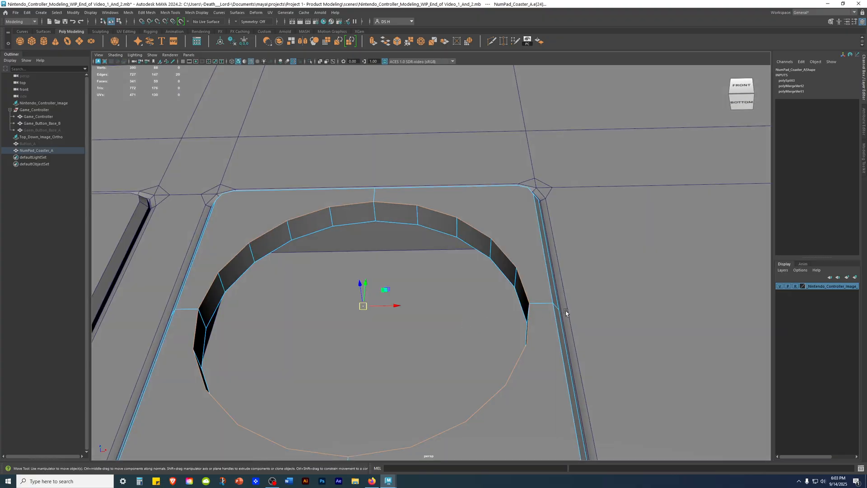
Step: Check the selected rim loop in wireframe and shaded display, with the coaster temporarily isolated
key("4")
scroll(569, 307, "down", 5)
left_click_drag(575, 300, 599, 282, "alt")
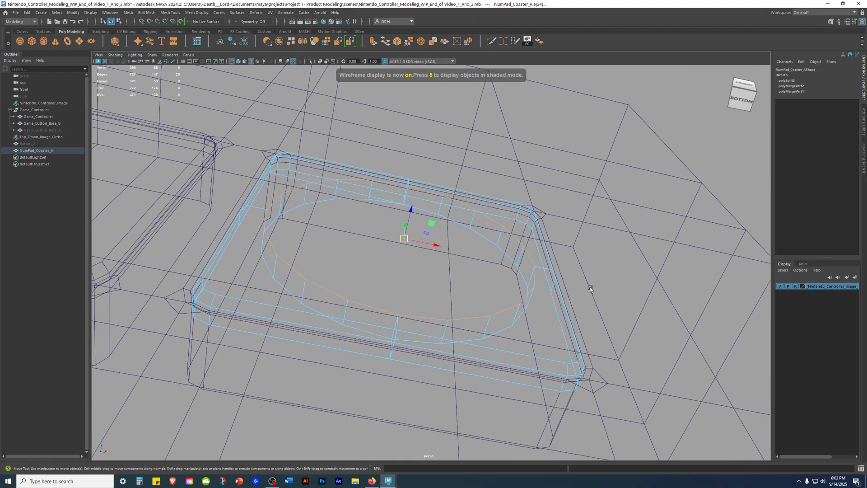
mouse_move(529, 282)
left_mouse_down("alt")
mouse_move(584, 294)
mouse_move(580, 270)
mouse_move(626, 279)
mouse_move(606, 321)
mouse_move(496, 270)
mouse_move(527, 290)
mouse_move(443, 296)
mouse_move(434, 322)
mouse_move(499, 294)
mouse_move(506, 334)
left_mouse_up("alt")
key("5")
left_click_drag(611, 348, 598, 279, "alt")
key("ctrl+1")
left_click_drag(648, 262, 599, 312, "alt")
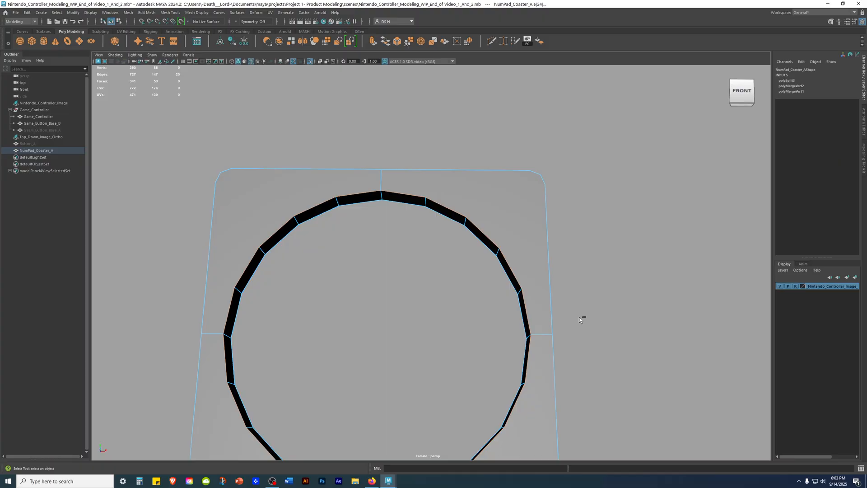
key("ctrl+1")
Step: Bevel the selected edge loop around the hole's front rim
left_click_drag(572, 318, 639, 265, "alt")
right_click_drag(638, 264, 422, 302, "alt")
left_click_drag(421, 302, 425, 324, "alt")
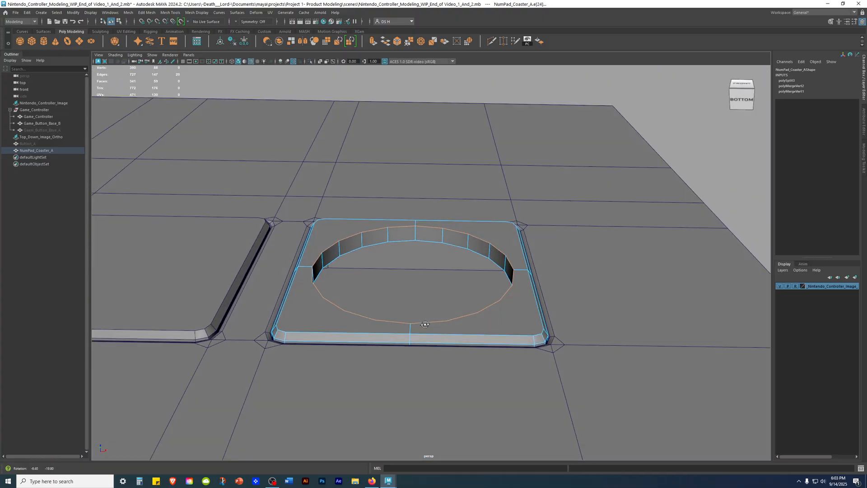
right_click_drag(434, 317, 504, 309, "alt")
middle_click_drag(504, 310, 442, 360, "alt")
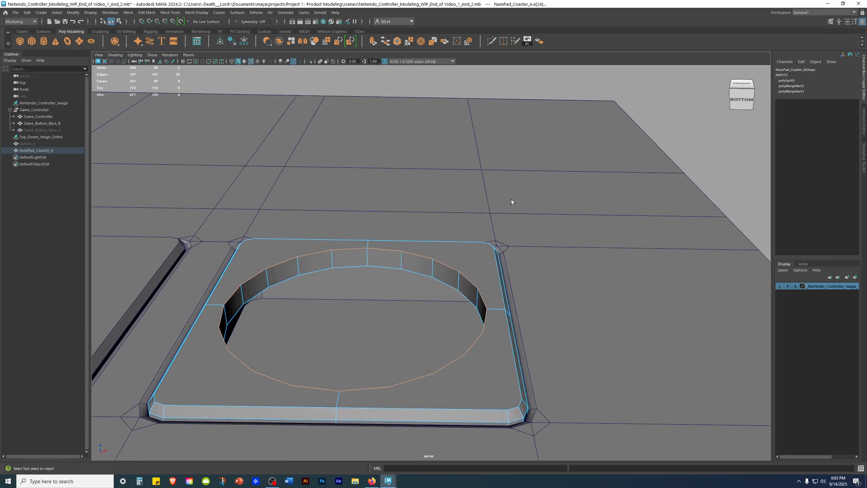
right_click(415, 180, "shift")
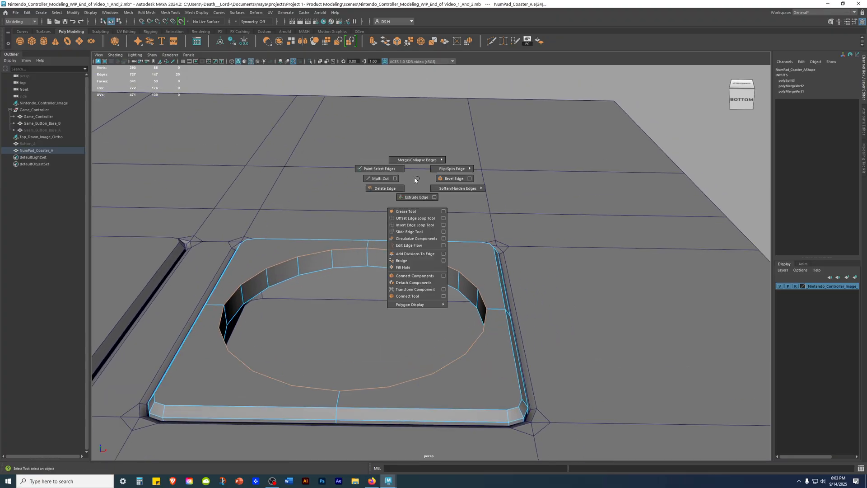
right_click_drag(415, 180, 443, 181, "shift")
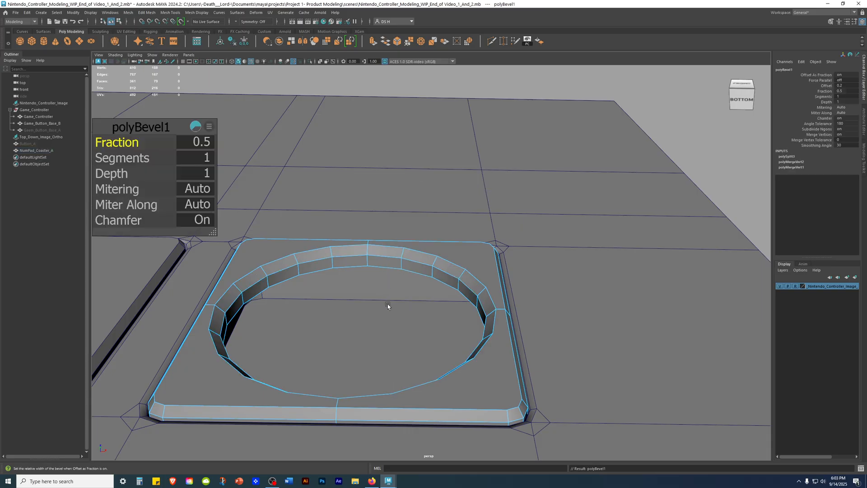
Step: Compare the rim bevel's width with the button's edge in the top and front reference images
left_click_drag(387, 304, 452, 279, "alt")
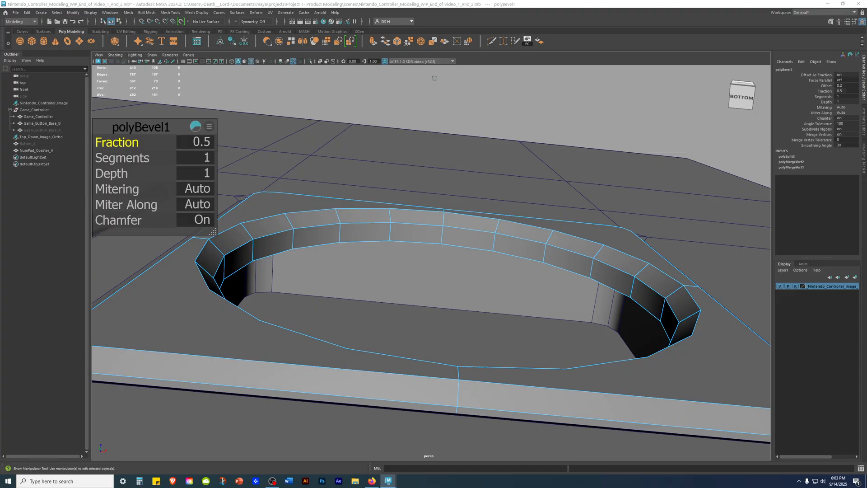
left_click_drag(613, 321, 360, 292, "alt")
scroll(388, 283, "up", 2)
left_click_drag(118, 173, 401, 190, "alt")
key("space")
key("space")
key("space")
key("space")
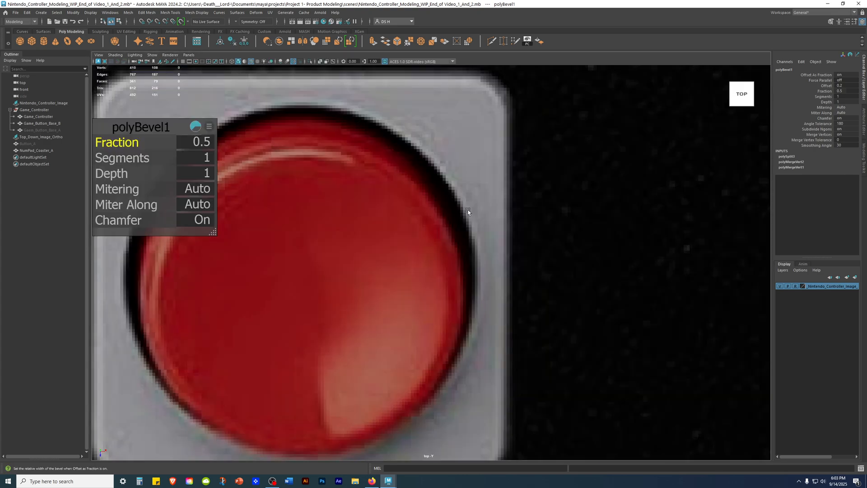
key("space")
key("space")
scroll(476, 315, "up", 8)
key("space")
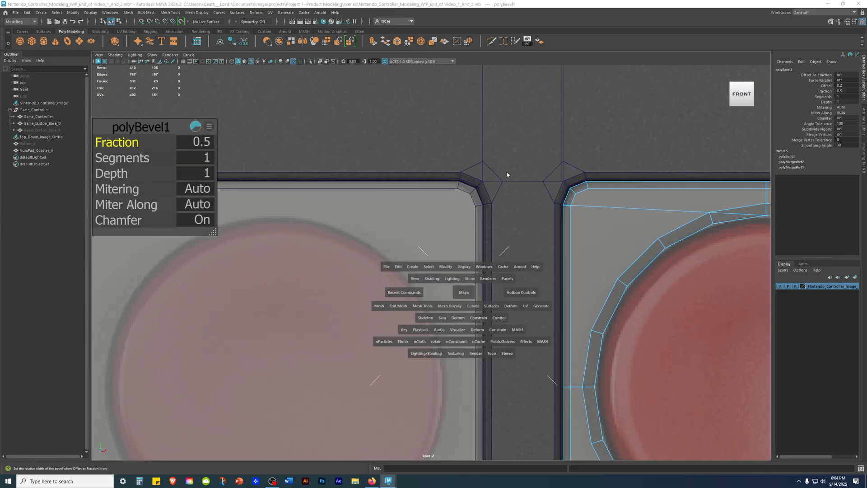
key("space")
Step: Set the rim bevel's Fraction to 0.25
left_click_drag(535, 158, 545, 191, "alt")
scroll(443, 132, "down", 4)
scroll(443, 132, "down", 7)
left_click_drag(488, 187, 435, 192, "alt")
left_click_drag(406, 226, 450, 201, "alt")
scroll(450, 201, "up", 5)
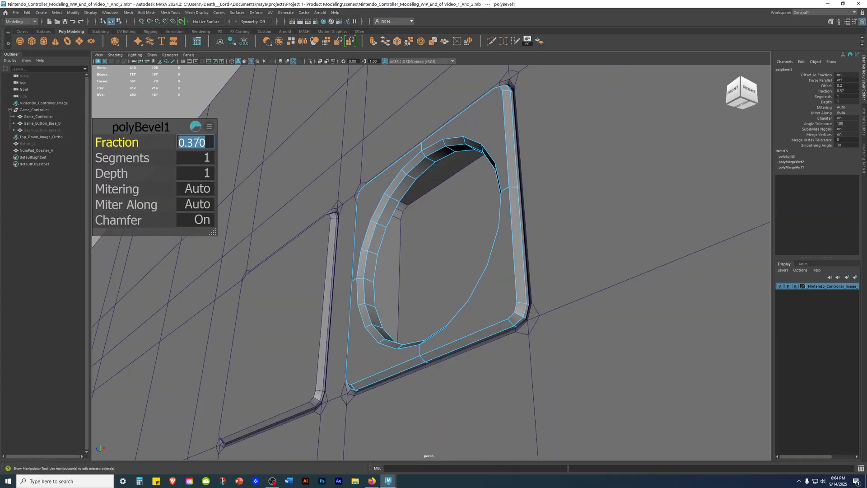
key("Return")
left_click_drag(443, 184, 472, 158, "alt")
scroll(503, 133, "up", 3)
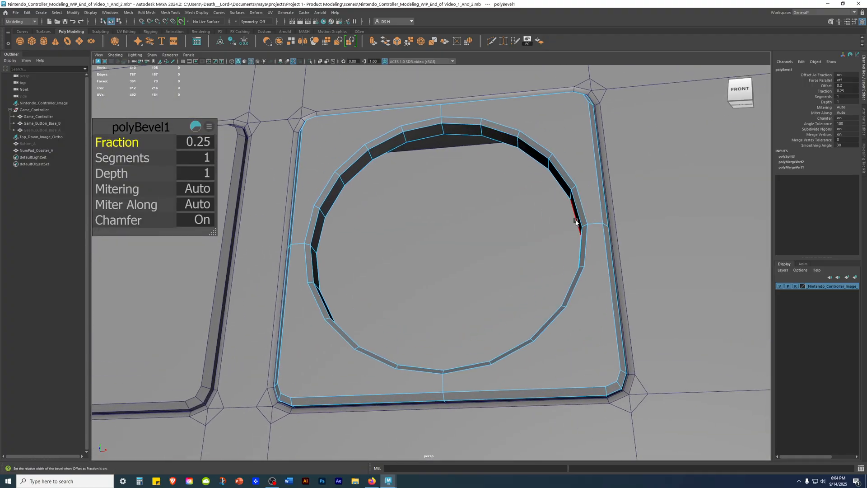
Step: Return the coaster to object mode, deselect it and review the beveled hole on the controller
scroll(575, 222, "down", 6)
left_click_drag(387, 283, 480, 206, "alt")
right_click(481, 206)
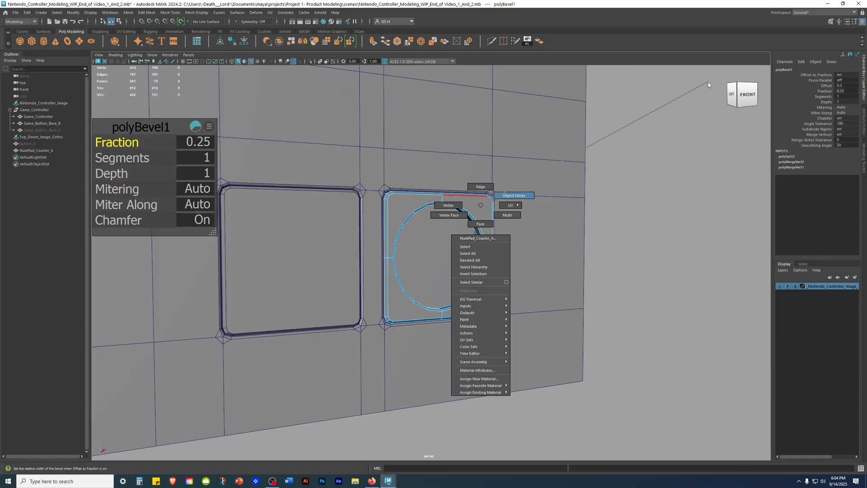
right_click_drag(707, 85, 706, 83)
left_click(642, 239)
left_click_drag(643, 239, 584, 282, "alt")
right_click_drag(584, 282, 721, 279, "alt")
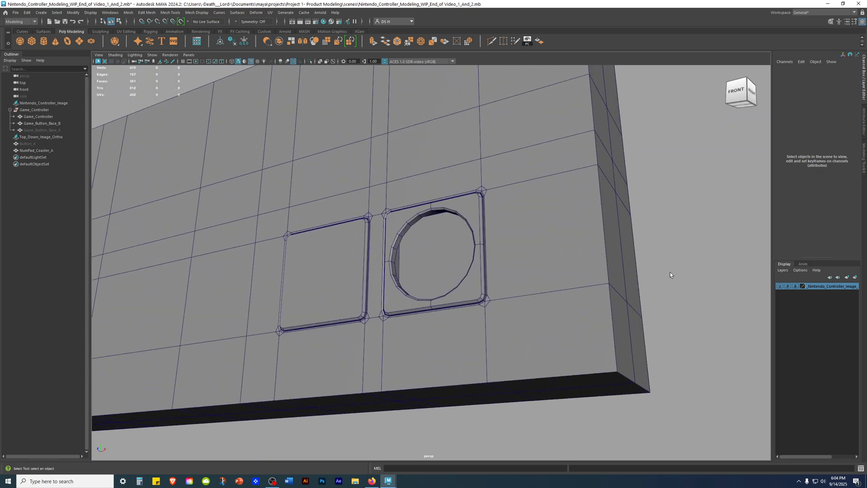
Step: Unhide Button_A and move it back into the coaster's round hole, to a Translate Z of about -0.193
left_click(34, 144)
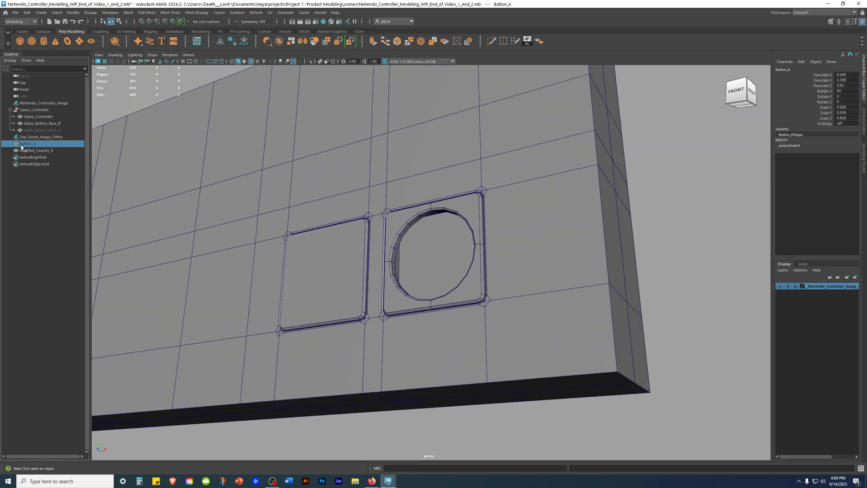
key("h")
left_click(650, 213)
left_click_drag(511, 250, 538, 307, "alt")
left_click(482, 272)
key("w")
left_click_drag(447, 269, 408, 240)
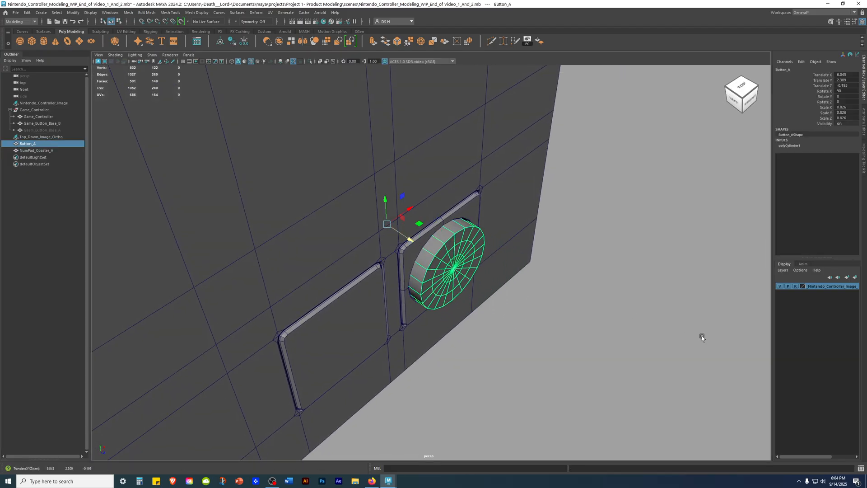
Step: Inspect the fit of Button_A and the beveled rim of the coaster's hole without the wireframe overlay
left_click(684, 326)
left_click_drag(684, 326, 611, 307, "alt")
right_click_drag(611, 307, 302, 303, "alt")
mouse_move(303, 303)
left_mouse_down("alt")
mouse_move(245, 302)
mouse_move(335, 325)
mouse_move(428, 321)
mouse_move(289, 321)
left_mouse_up("alt")
key("alt+5")
right_click_drag(289, 322, 636, 342, "alt")
left_click_drag(470, 320, 558, 319, "alt")
right_click_drag(558, 319, 540, 196, "alt")
left_click_drag(540, 196, 454, 231, "alt")
right_click_drag(453, 231, 589, 292, "alt")
left_click_drag(588, 292, 568, 326, "alt")
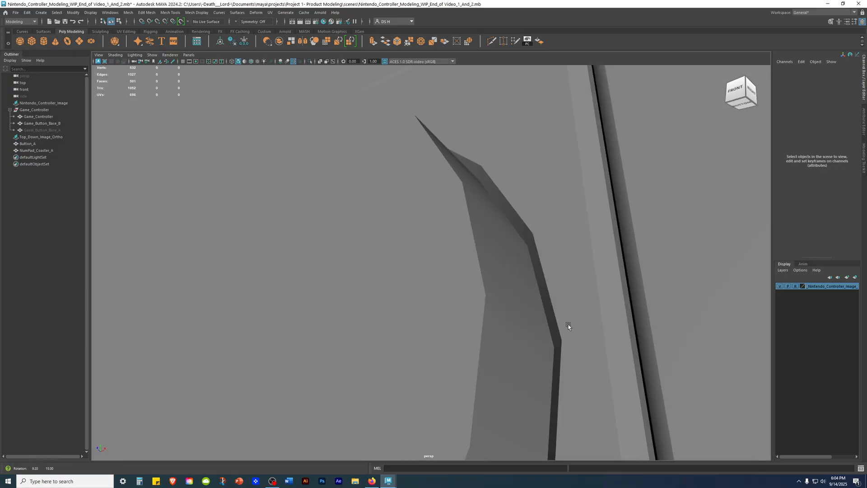
left_click(465, 158)
key("f")
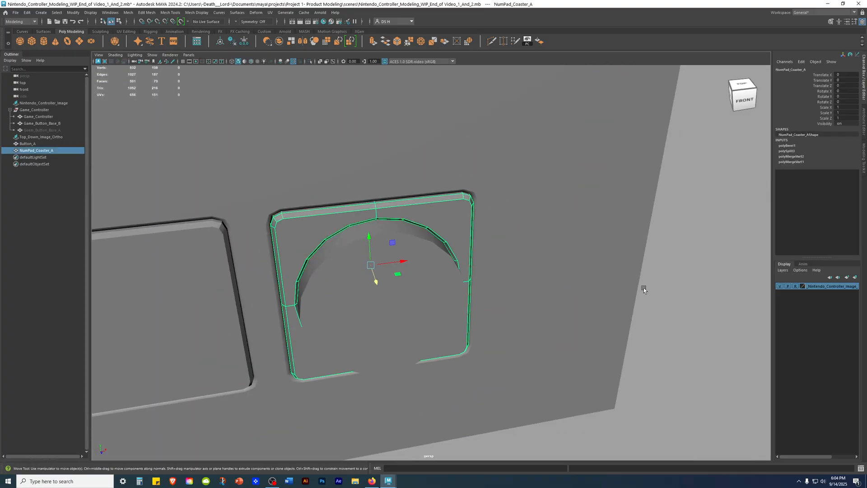
left_click(644, 288)
left_click_drag(644, 288, 657, 269, "alt")
right_click_drag(657, 269, 382, 293, "alt")
left_click_drag(382, 293, 383, 261, "alt")
key("space")
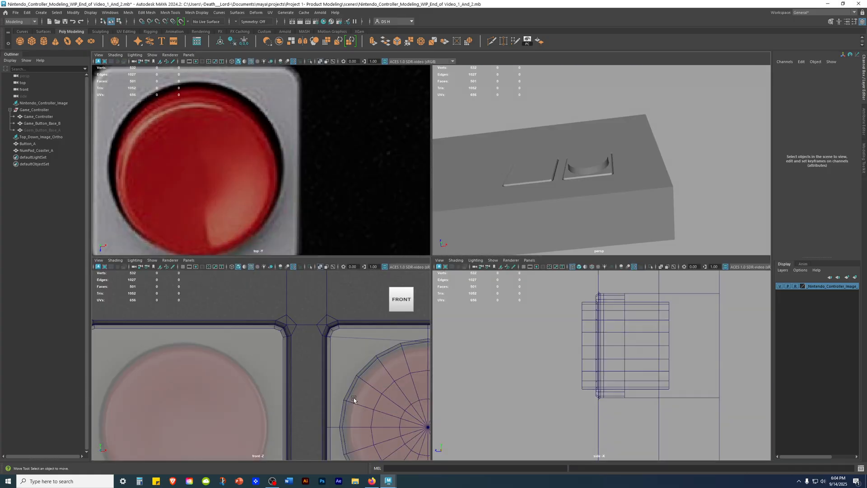
Step: Compare the outlines of Button_A and the coaster's hole with the red button in the top and front reference images
key("space")
middle_click_drag(614, 257, 341, 239, "alt")
left_click(378, 218)
middle_click_drag(324, 209, 435, 224, "alt")
right_click_drag(435, 224, 579, 281, "alt")
middle_click_drag(338, 130, 373, 269, "alt")
right_click_drag(373, 269, 808, 297, "alt")
middle_click_drag(409, 183, 333, 285, "alt")
right_click_drag(333, 284, 571, 265, "alt")
right_click_drag(416, 190, 90, 181, "alt")
middle_click_drag(374, 215, 334, 171, "alt")
right_click_drag(334, 172, 443, 269, "alt")
middle_click_drag(364, 203, 575, 286, "alt")
middle_click_drag(424, 165, 379, 329, "alt")
right_click_drag(252, 312, 395, 320, "alt")
middle_click_drag(394, 320, 318, 256, "alt")
right_click_drag(425, 274, 623, 286, "alt")
right_click_drag(617, 326, 652, 348, "alt")
right_click_drag(440, 221, 743, 357, "alt")
Step: Set Button_A's Scale X, Y and Z to 0.825, using the front reference image as a guide
middle_click_drag(575, 254, 551, 288, "alt")
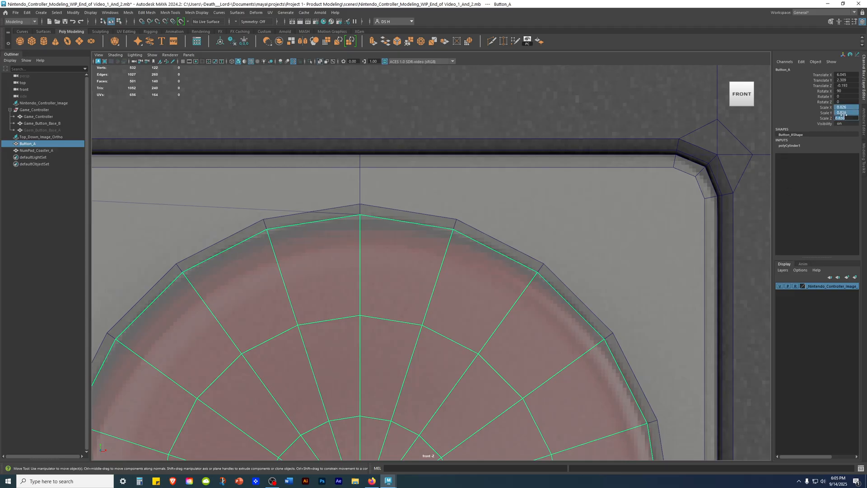
scroll(519, 209, "up", 10)
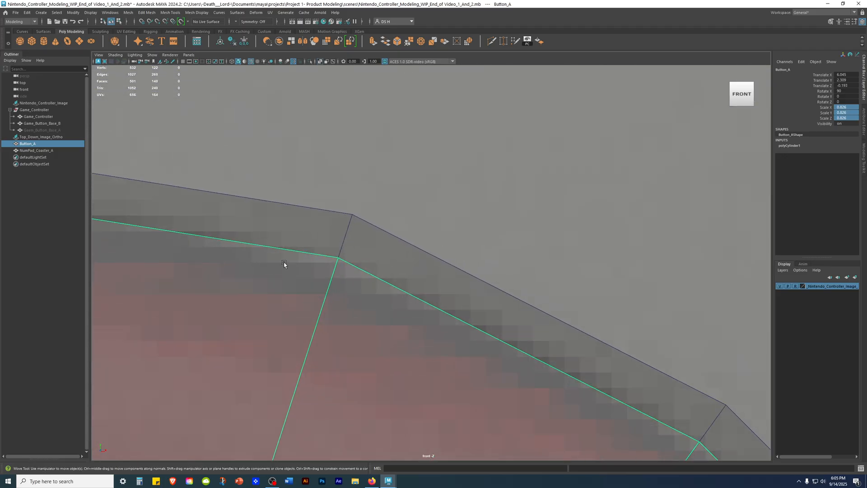
right_click_drag(283, 262, 593, 320, "alt")
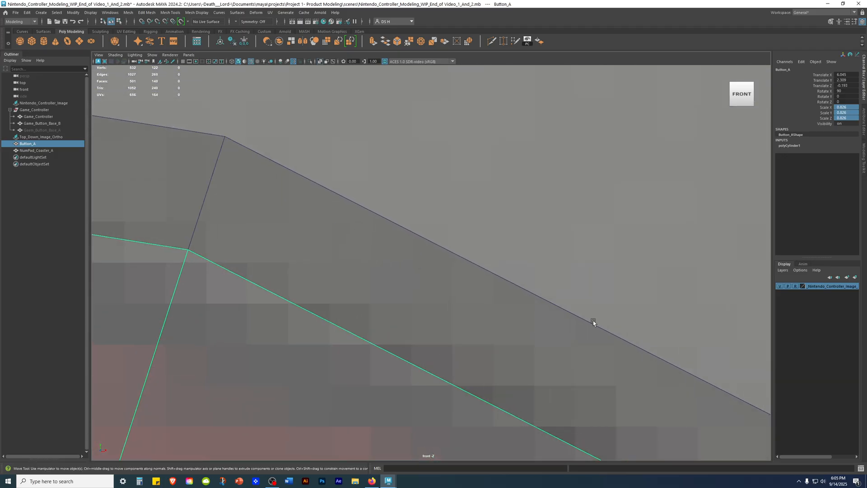
key("4")
middle_click_drag(337, 283, 528, 262, "alt")
right_click_drag(529, 261, 601, 319, "alt")
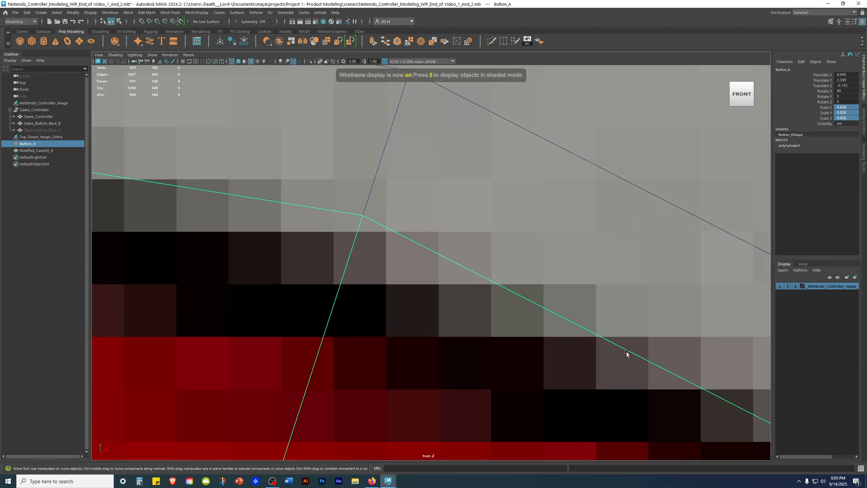
left_click(851, 117)
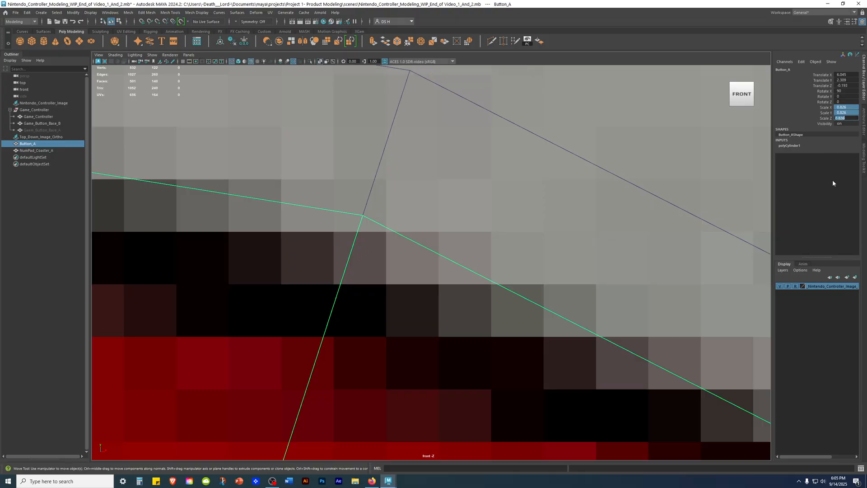
key("BackSpace")
key("Return")
scroll(323, 181, "up", 4)
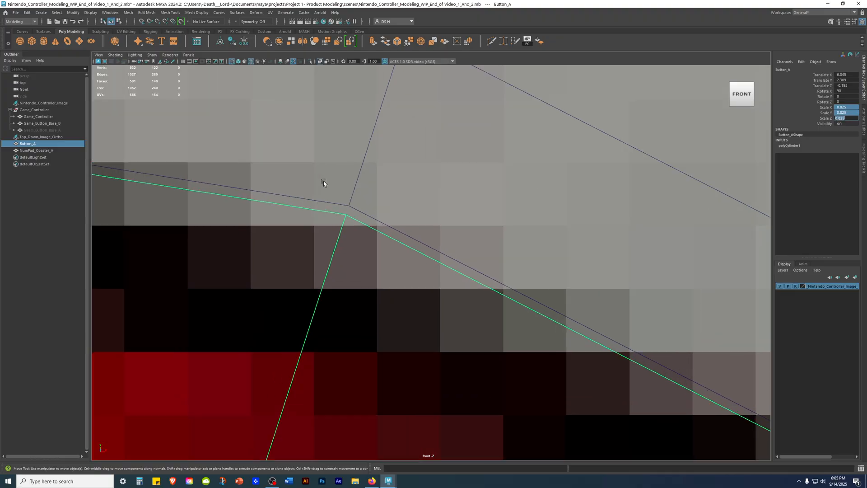
Step: Check Button_A's edge against the front reference image and set its Scale X, Y and Z to 0.824
scroll(440, 257, "down", 10)
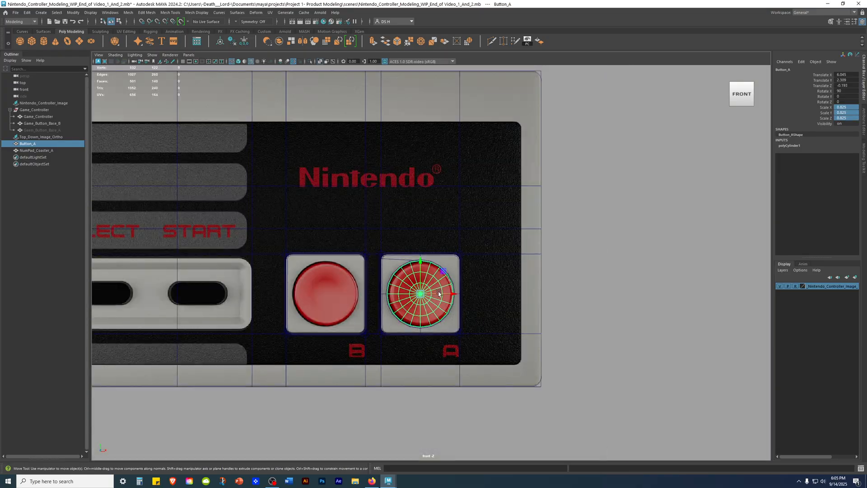
scroll(741, 340, "up", 10)
scroll(719, 340, "up", 10)
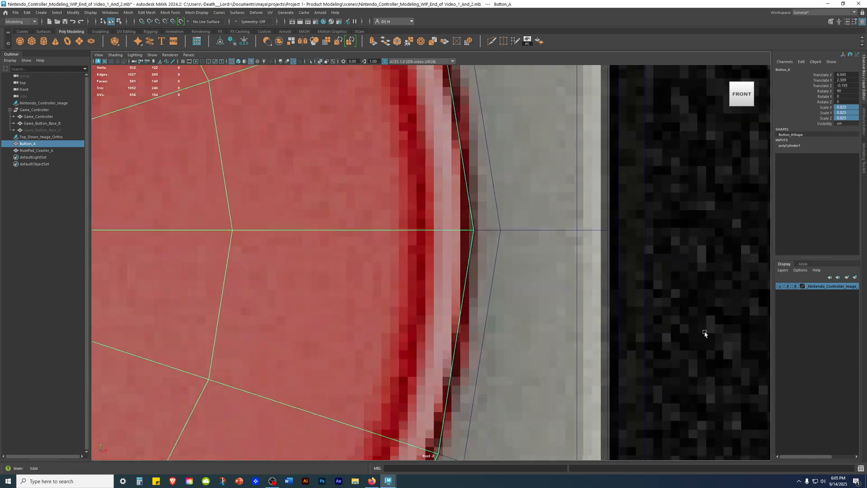
scroll(621, 168, "up", 3)
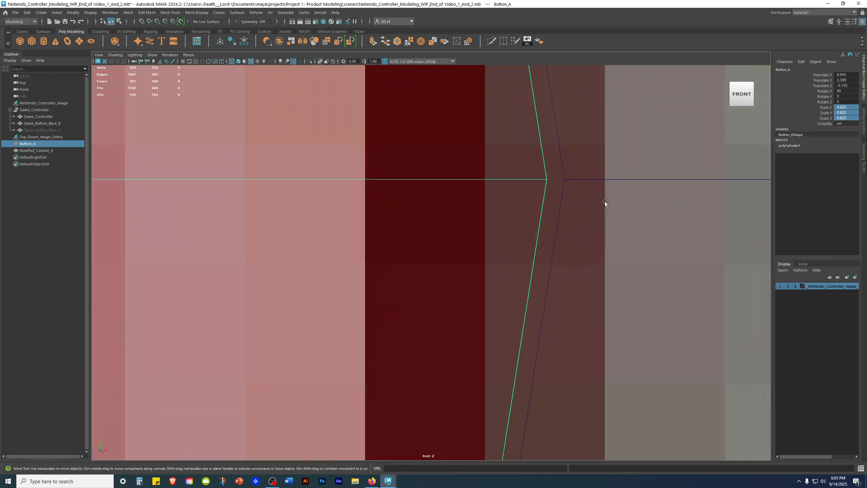
scroll(587, 187, "down", 15)
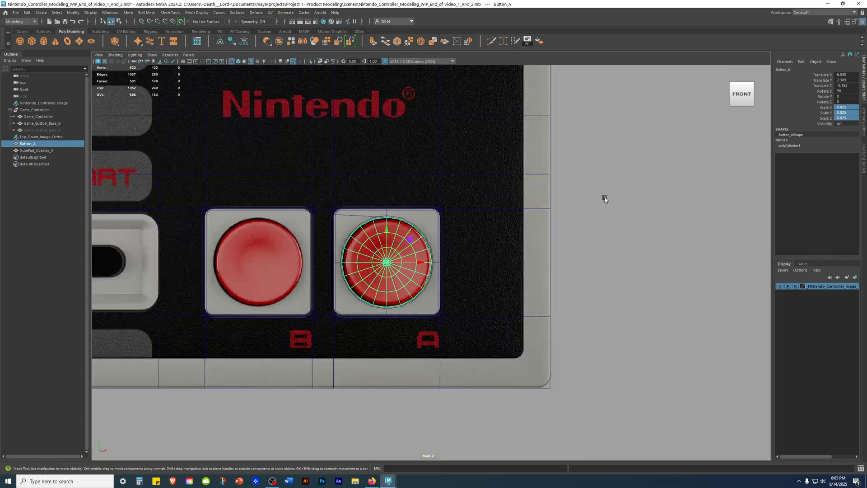
key("space")
key("space")
left_click_drag(673, 147, 416, 264, "alt")
left_click(656, 210)
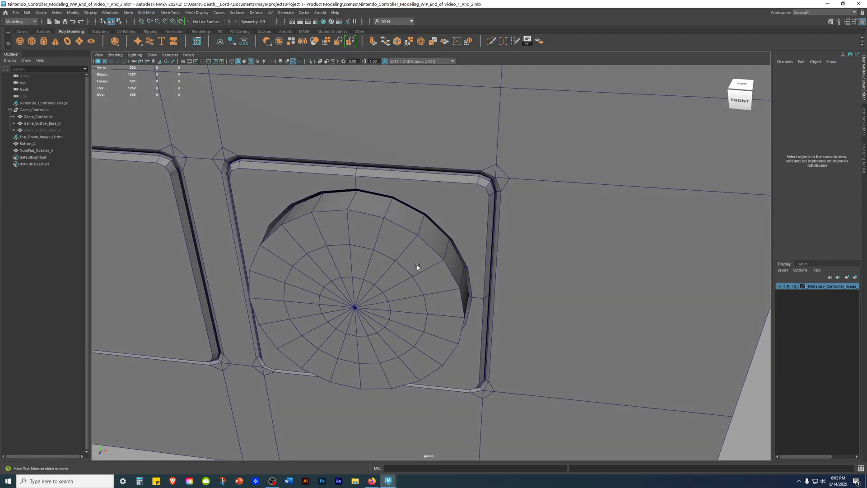
left_click(416, 264)
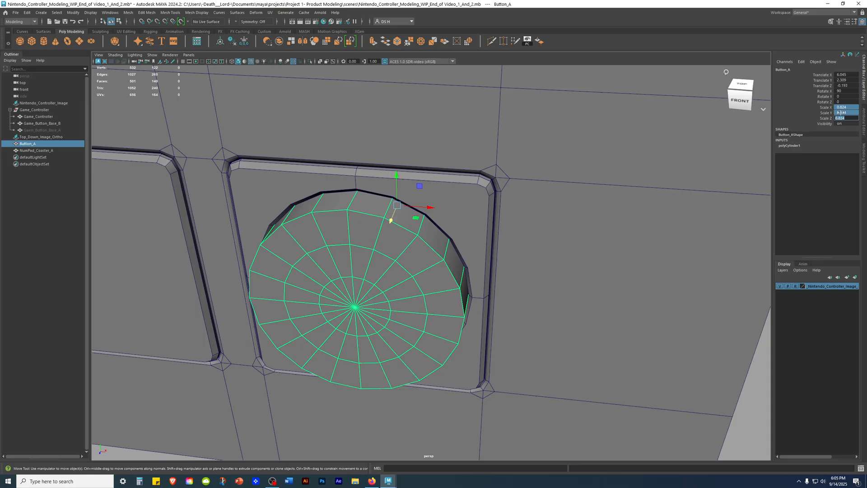
Step: Examine how far Button_A protrudes from the coaster and compare it with the buttons in the top and front reference images
left_click_drag(587, 244, 570, 221, "alt")
right_click_drag(570, 221, 604, 226, "alt")
left_click_drag(603, 226, 570, 240, "alt")
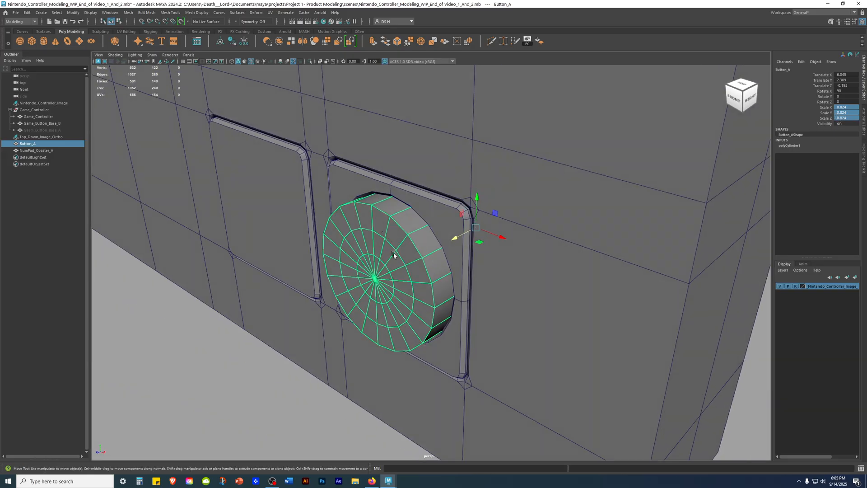
mouse_move(392, 243)
left_mouse_down("alt")
mouse_move(425, 197)
mouse_move(396, 239)
left_mouse_up("alt")
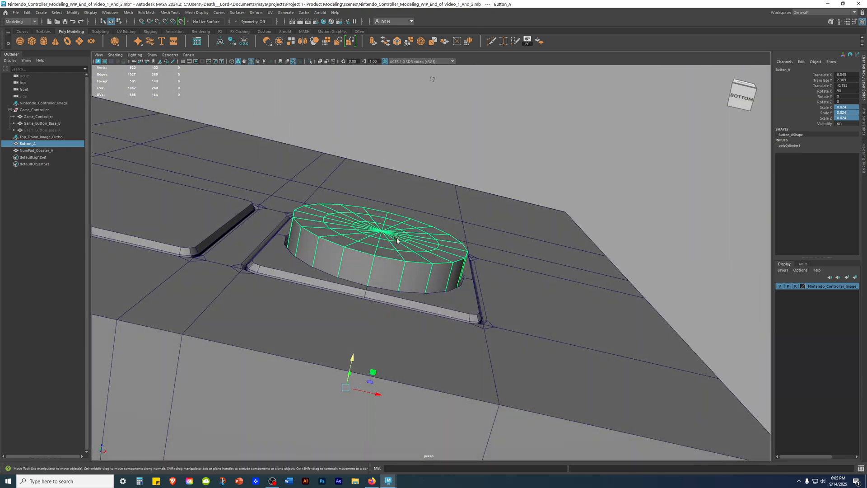
left_click_drag(323, 217, 334, 247, "alt")
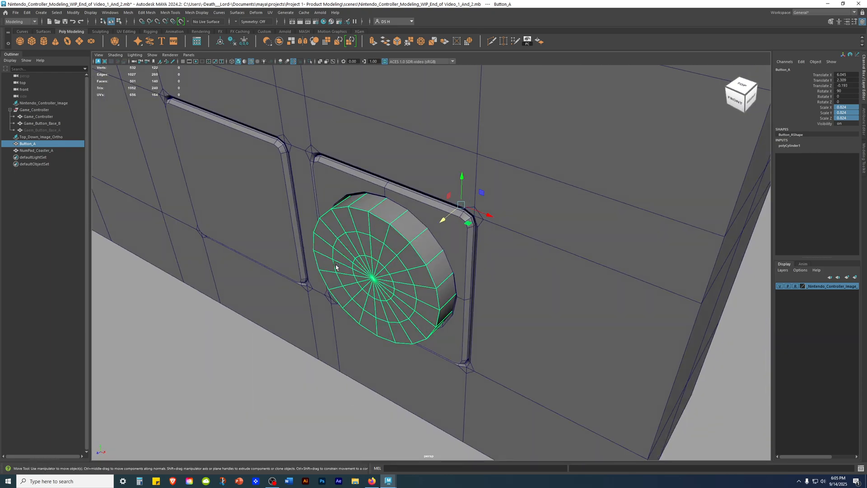
left_click_drag(369, 290, 653, 186, "alt")
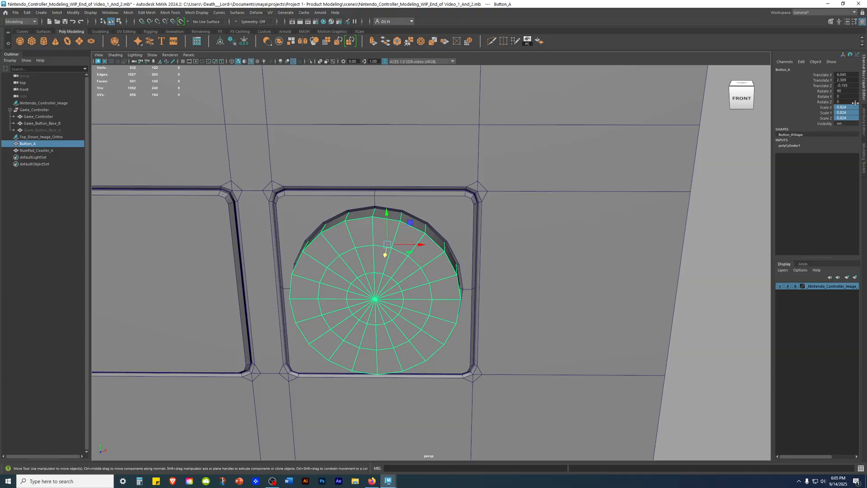
left_click_drag(470, 248, 635, 293, "alt")
left_click(655, 246)
scroll(635, 293, "down", 2)
key("space")
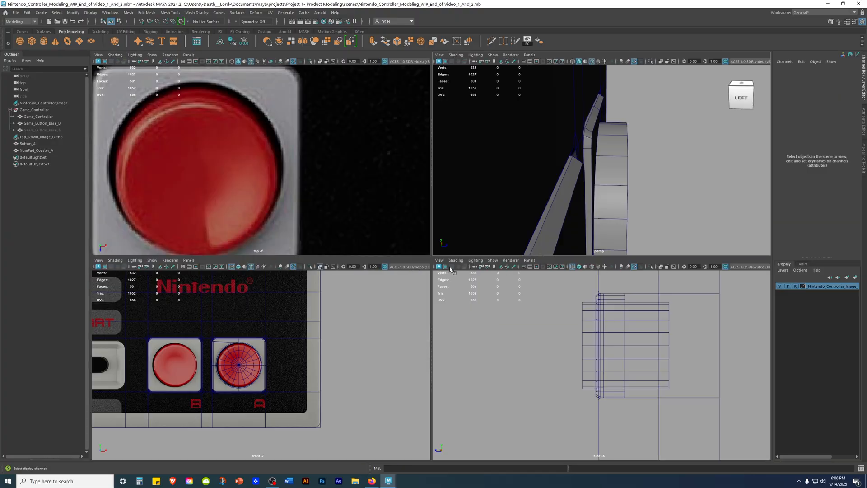
scroll(157, 349, "up", 4)
middle_click_drag(194, 340, 255, 346, "alt")
middle_click_drag(205, 144, 346, 165, "alt")
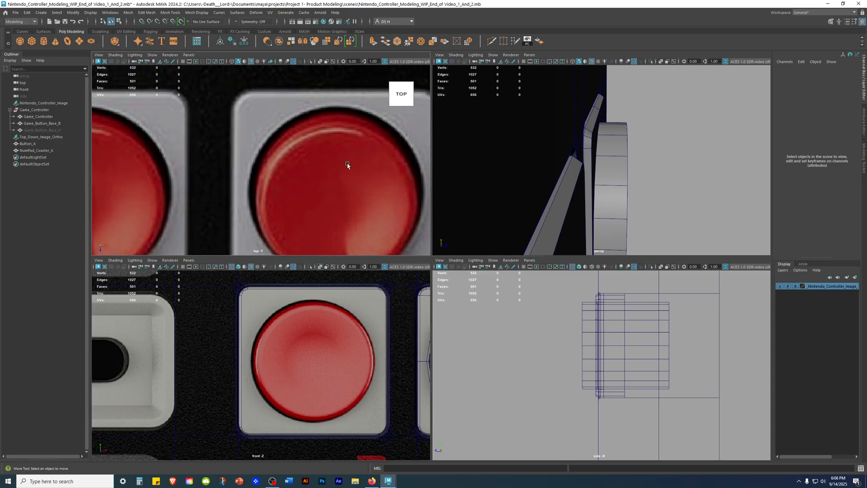
scroll(291, 144, "down", 5)
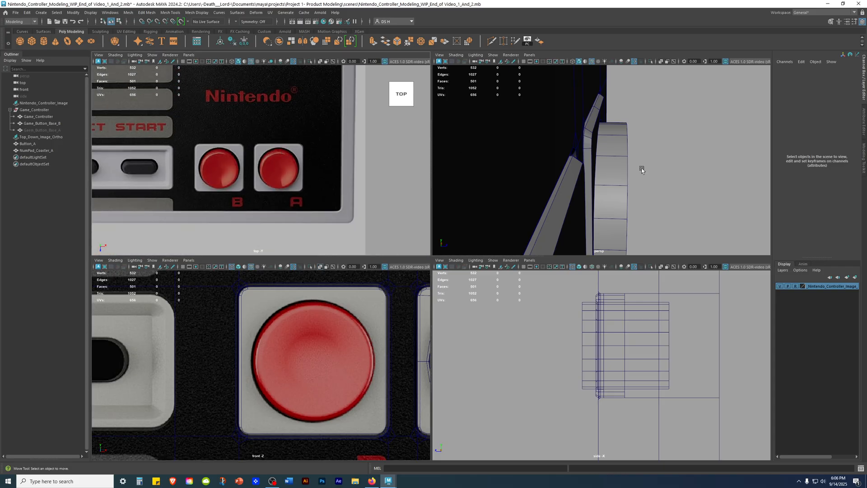
key("space")
Step: Scale down only Button_A's thickness to a Scale Y of about 0.797
left_click_drag(555, 294, 400, 275, "alt")
left_click(400, 274)
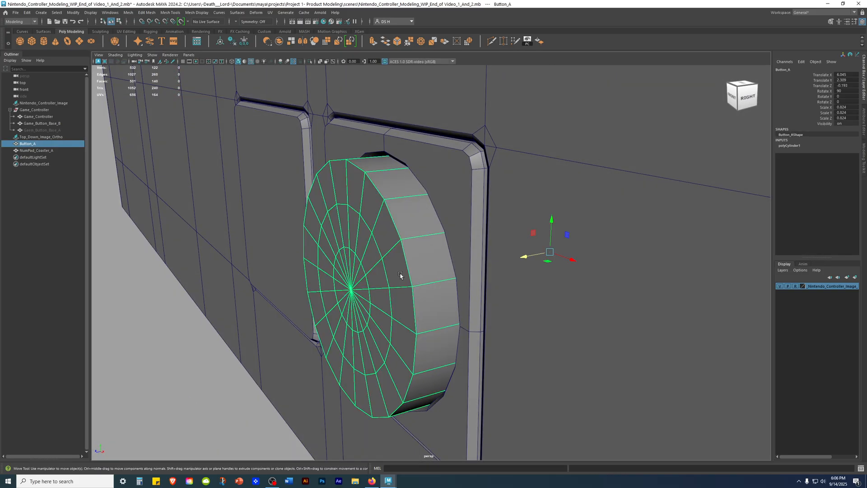
key("4")
mouse_move(529, 340)
left_mouse_down("alt")
mouse_move(504, 323)
mouse_move(523, 352)
mouse_move(508, 339)
left_mouse_up("alt")
key("5")
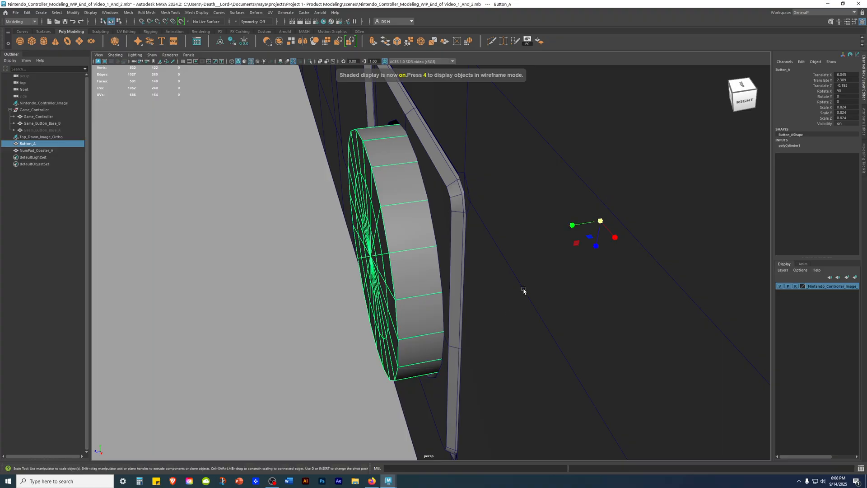
left_click_drag(591, 228, 567, 226, "alt")
mouse_move(495, 246)
left_mouse_down("alt")
mouse_move(390, 242)
mouse_move(492, 255)
left_mouse_up("alt")
left_click(536, 258)
Step: Review Button_A's protrusion on the whole controller from several angles, with the wireframe overlay off and on
scroll(538, 259, "down", 10)
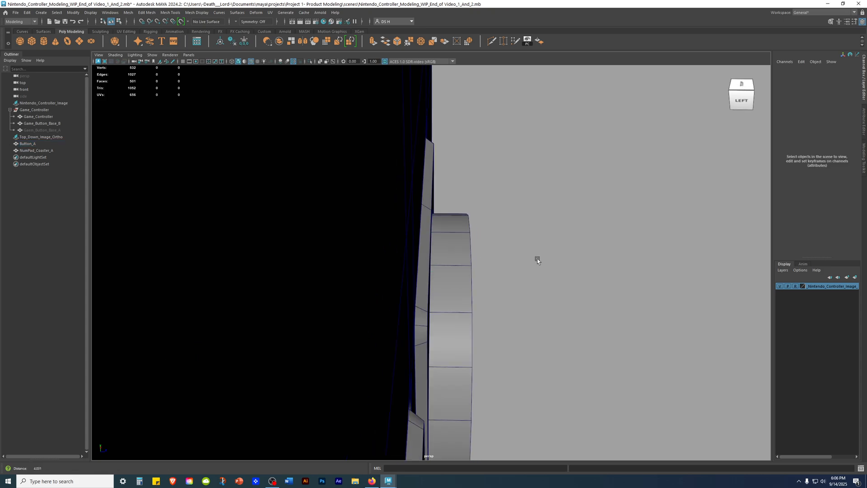
scroll(579, 299, "down", 3)
left_click_drag(469, 294, 324, 273, "alt")
key("alt+5")
mouse_move(420, 301)
left_mouse_down("alt")
mouse_move(496, 317)
mouse_move(360, 306)
mouse_move(397, 313)
mouse_move(397, 280)
mouse_move(292, 287)
left_mouse_up("alt")
scroll(496, 317, "down", 3)
left_click_drag(410, 251, 465, 287, "alt")
scroll(305, 293, "down", 6)
left_click_drag(305, 293, 362, 257, "alt")
scroll(362, 258, "up", 5)
left_click_drag(774, 298, 619, 357, "alt")
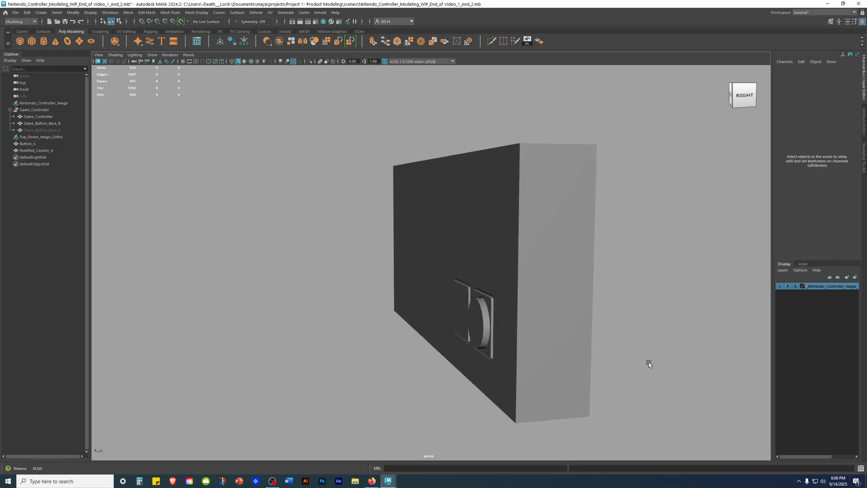
right_click_drag(620, 357, 637, 362, "alt")
left_click_drag(637, 362, 653, 359, "alt")
middle_click_drag(652, 359, 542, 321, "alt")
right_click_drag(541, 320, 711, 372, "alt")
key("alt+5")
left_click_drag(527, 187, 523, 167, "alt")
middle_click_drag(524, 167, 508, 260, "alt")
right_click_drag(508, 259, 584, 265, "alt")
Step: Move Button_A forward in the side view to a Translate Z of about 0.615
left_click(457, 243)
key("w")
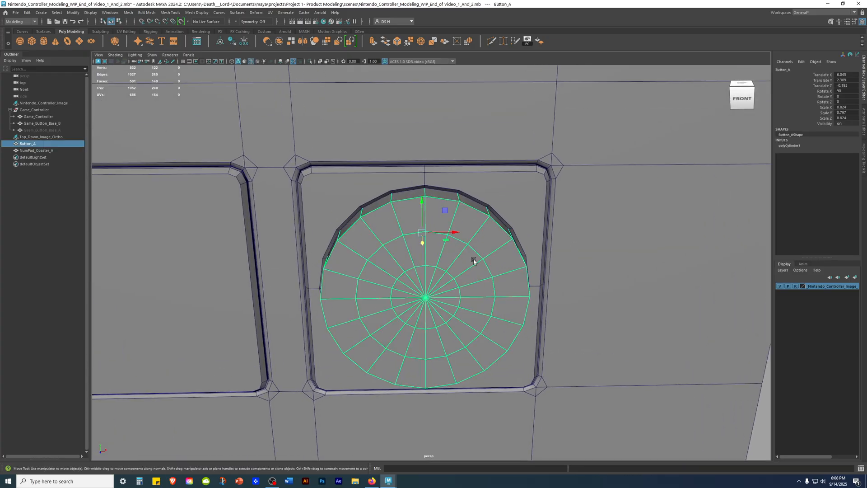
left_click_drag(473, 261, 506, 282, "alt")
middle_click_drag(505, 281, 585, 257, "alt")
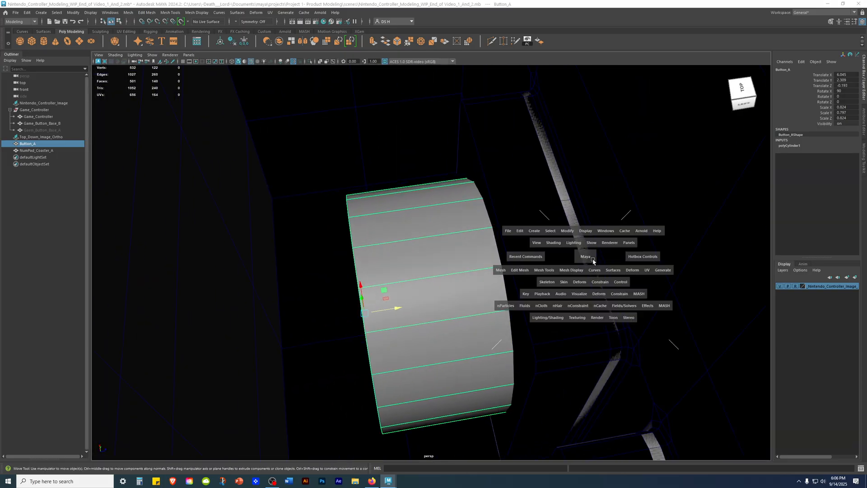
key("space")
key("space")
scroll(391, 181, "up", 2)
middle_click_drag(538, 207, 510, 244, "alt")
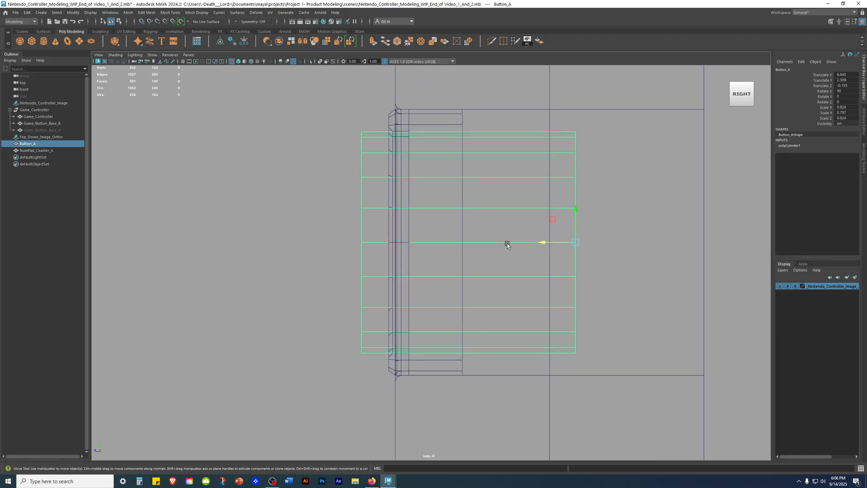
key("r")
left_click_drag(545, 239, 437, 240)
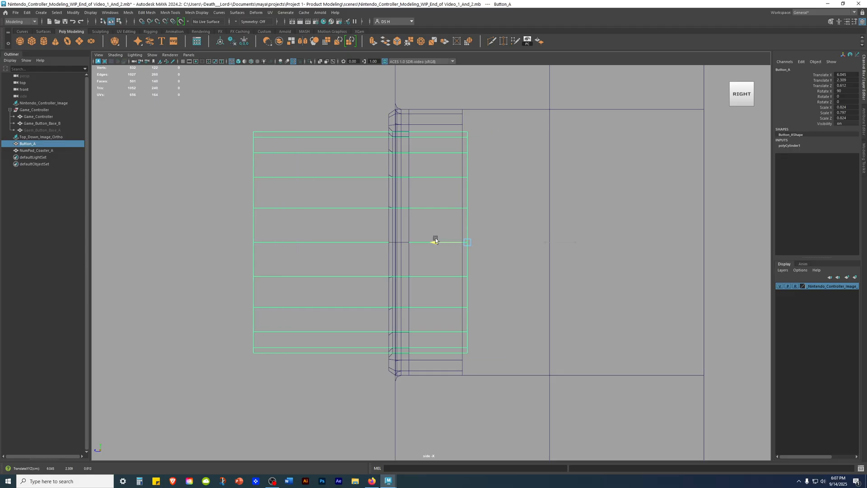
right_click_drag(546, 243, 558, 243, "alt")
Step: Scale down Button_A's thickness in the side view to a Scale Y of about 0.428, checking its protrusion with shading
middle_click_drag(487, 238, 590, 279, "alt")
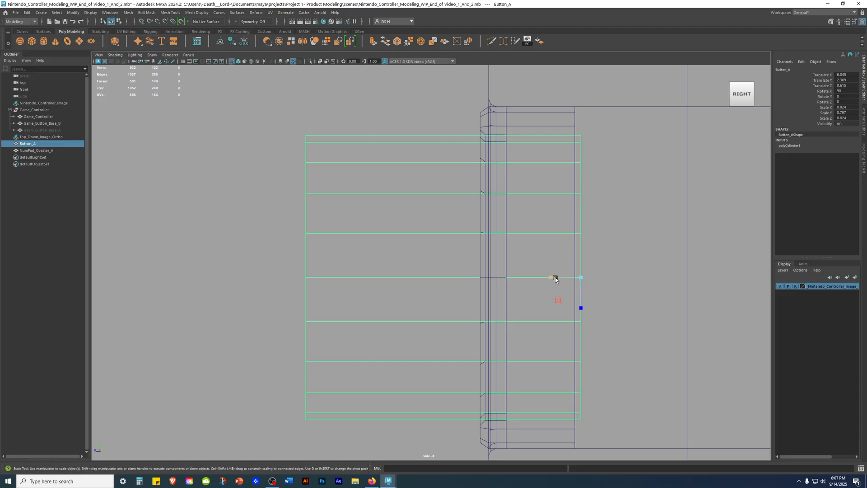
left_click_drag(550, 277, 558, 279)
key("5")
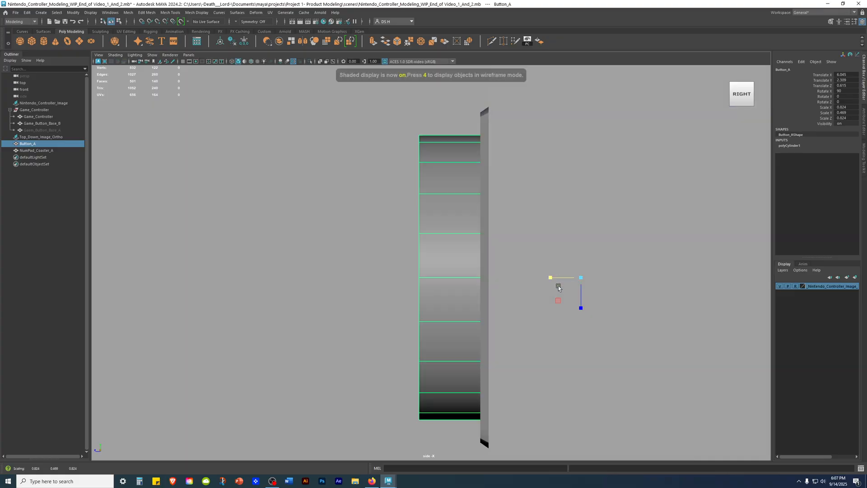
key("alt+5")
mouse_move(558, 283)
right_mouse_down("alt")
mouse_move(457, 254)
mouse_move(743, 325)
right_mouse_up("alt")
left_click_drag(523, 275, 524, 276)
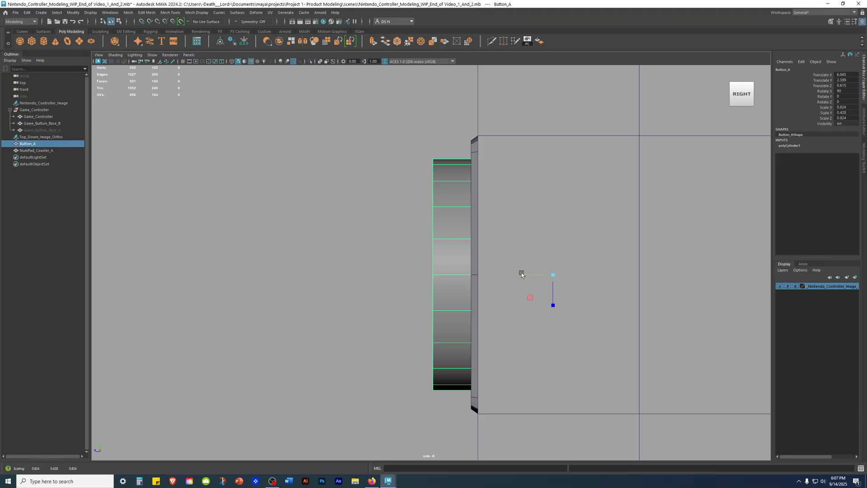
Step: Examine Button_A's depth against its base in the perspective view from the right and left sides
key("space")
key("space")
left_click_drag(603, 186, 352, 181, "alt")
left_click(610, 221)
left_click_drag(605, 222, 389, 235, "alt")
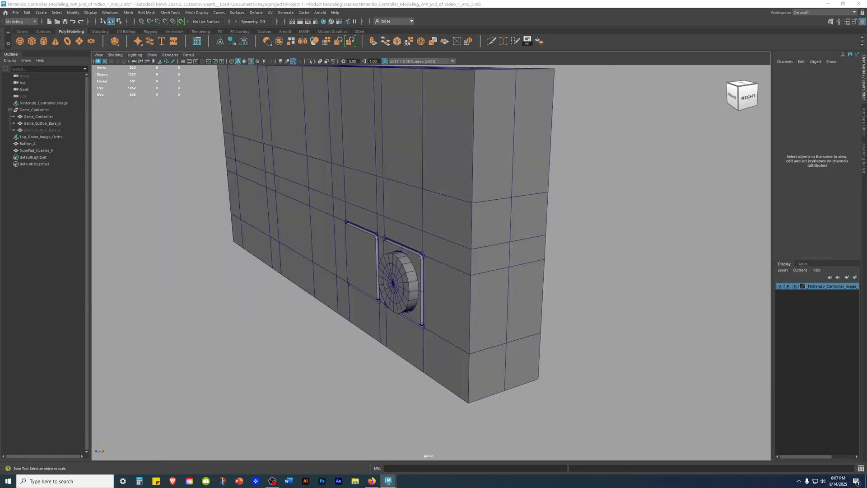
left_click_drag(620, 291, 591, 306, "alt")
left_click(510, 298)
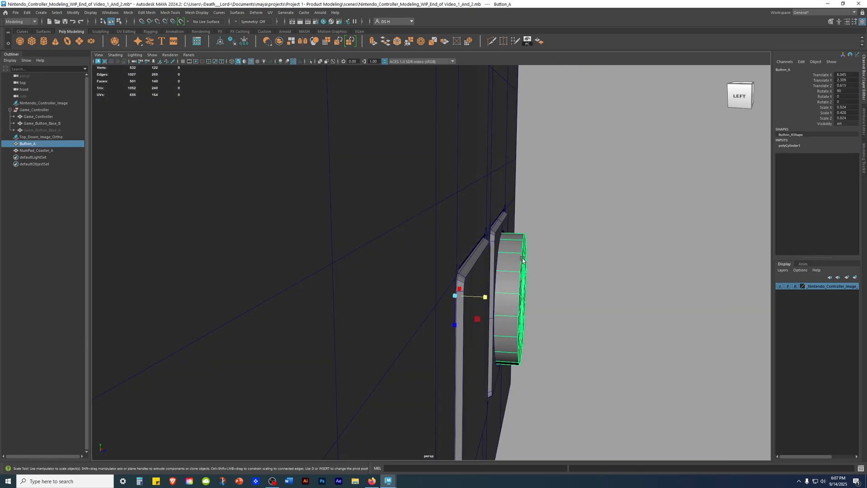
Step: Scale down Button_A's thickness in the wireframe side view to a Scale Y of about 0.404, then restore shading
key("space")
key("space")
key("4")
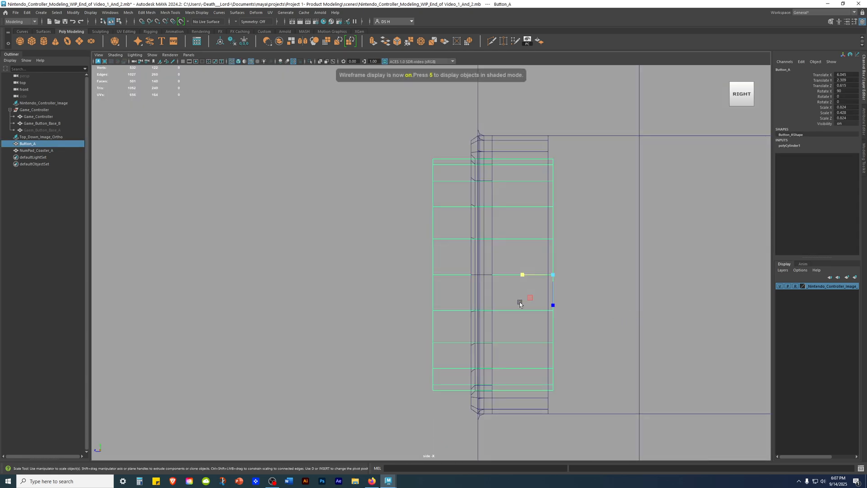
right_click_drag(500, 264, 556, 272, "alt")
left_click_drag(543, 276, 539, 276)
key("space")
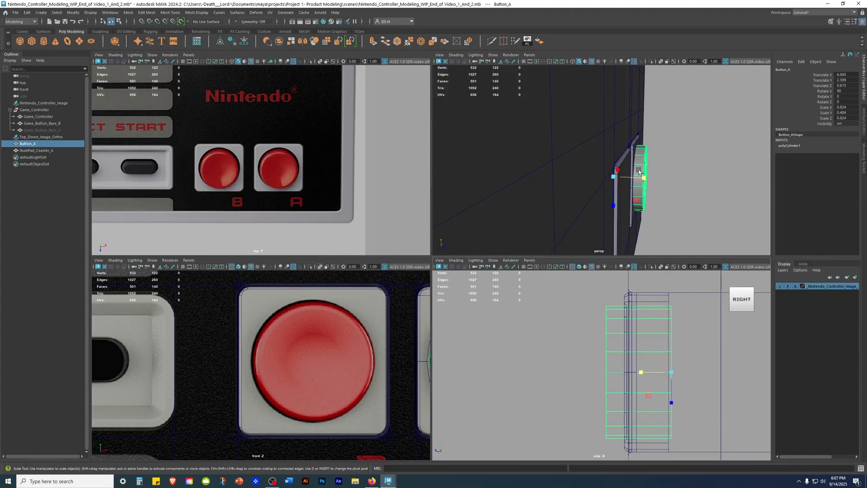
key("space")
left_click(412, 184)
key("5")
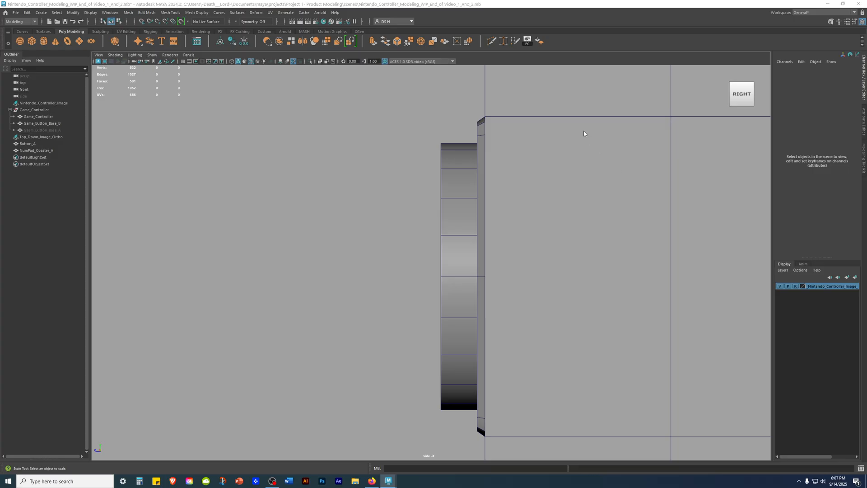
Step: Review the thinner Button_A in its hole from the left, the front and close up
key("space")
key("space")
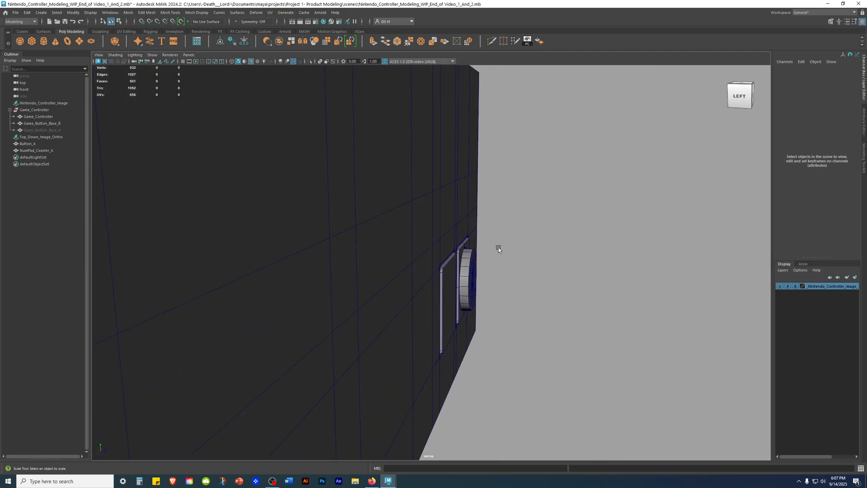
scroll(365, 320, "down", 5)
mouse_move(365, 318)
left_mouse_down("alt")
mouse_move(507, 315)
mouse_move(361, 321)
left_mouse_up("alt")
right_click_drag(361, 320, 783, 397, "alt")
left_click_drag(524, 331, 650, 342, "alt")
right_click_drag(651, 341, 752, 373, "alt")
left_click_drag(752, 373, 686, 374, "alt")
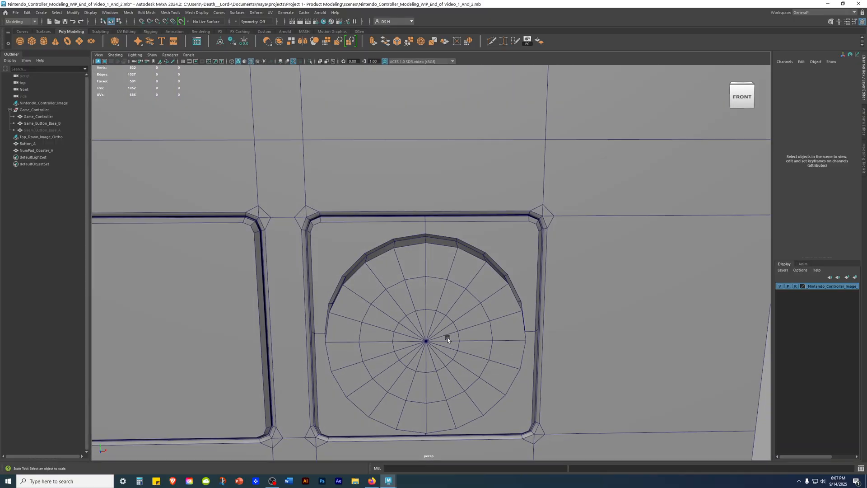
left_click(446, 337)
left_click_drag(461, 312, 515, 305, "alt")
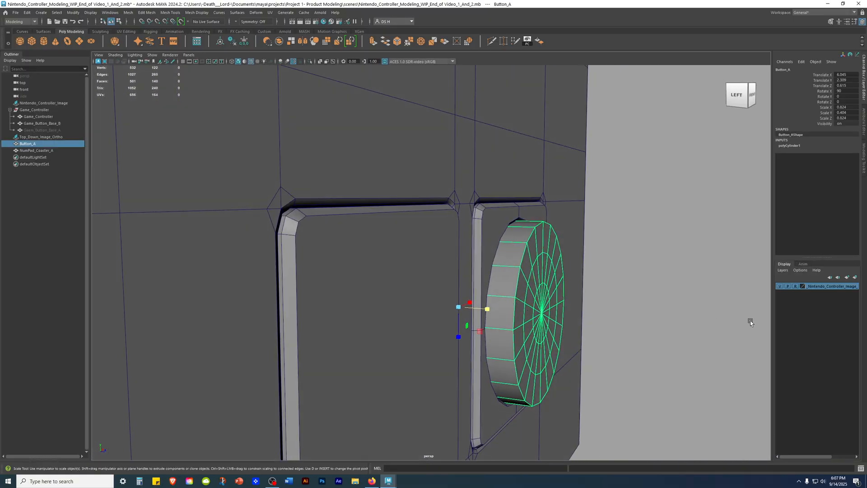
Step: Examine the red buttons in the top reference image and switch Button_A to edge selection in the perspective view
key("space")
key("space")
scroll(422, 291, "up", 3)
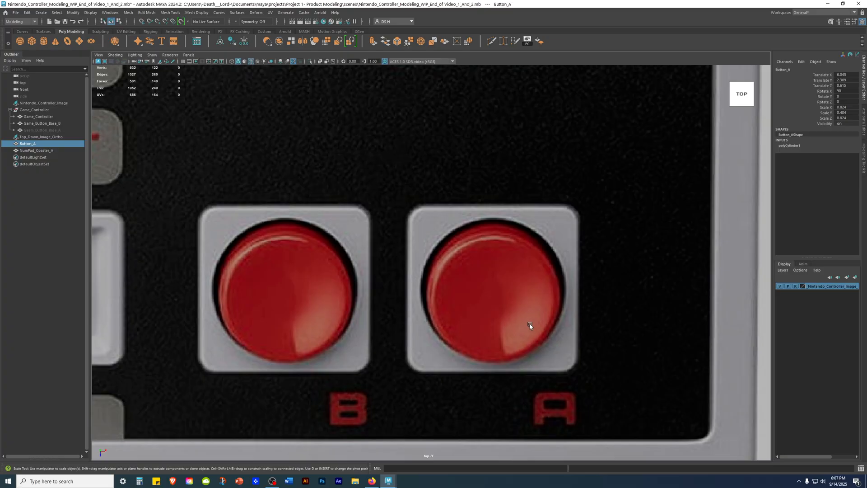
key("space")
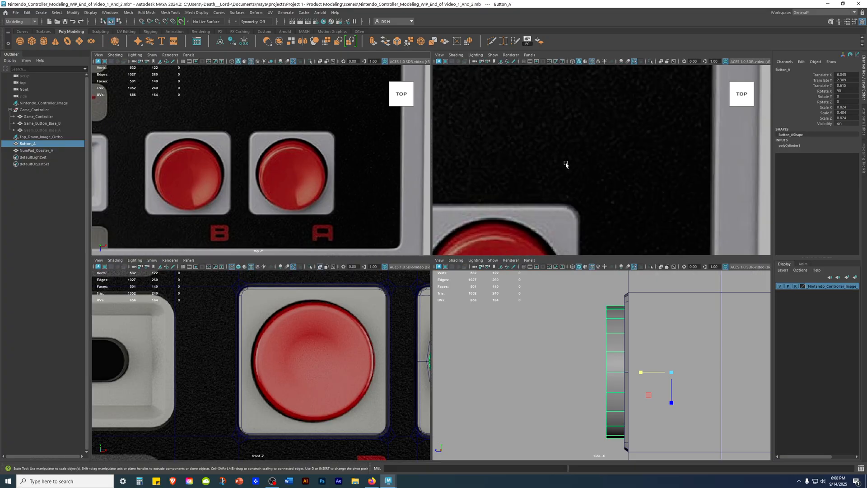
key("space")
left_click_drag(565, 181, 561, 245, "alt")
right_click_drag(561, 246, 589, 29, "alt")
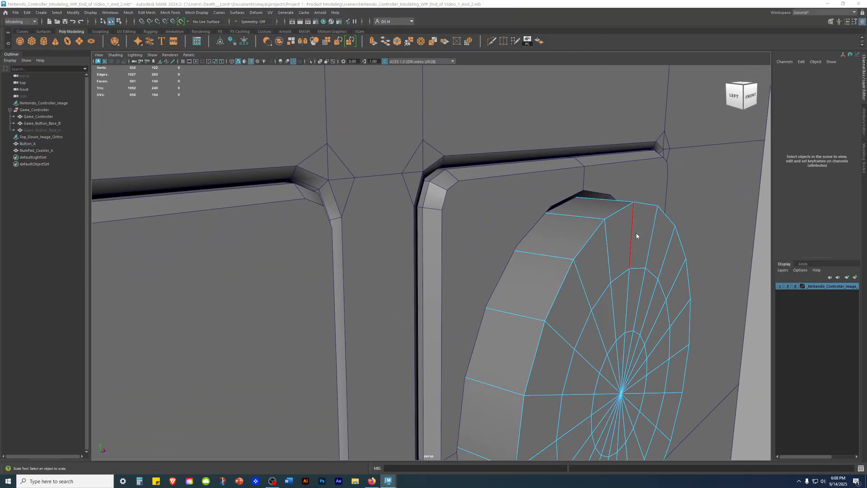
Step: Save the scene as a new version named Nintendo_Controller_Modeling_WIP_08
key("ctrl+shift+s")
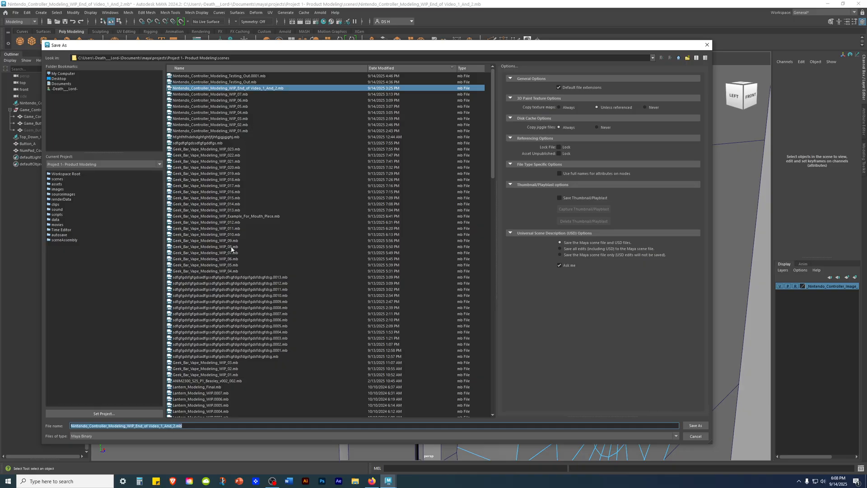
left_click(239, 95)
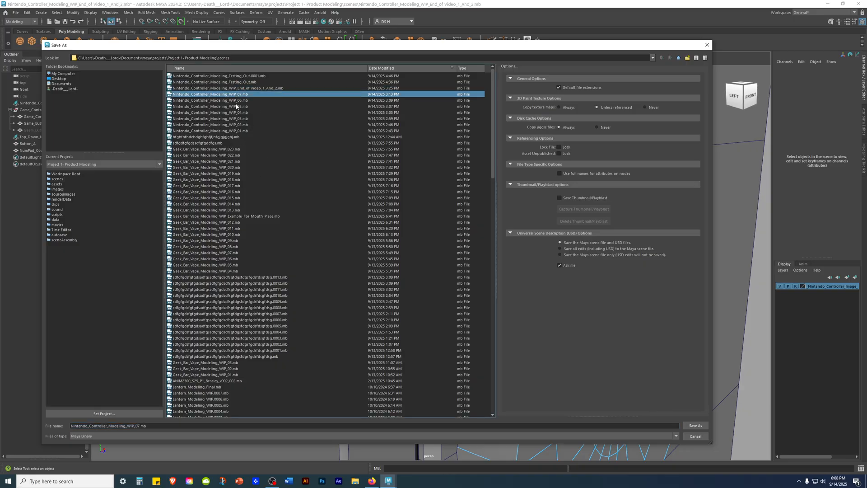
left_click(138, 426)
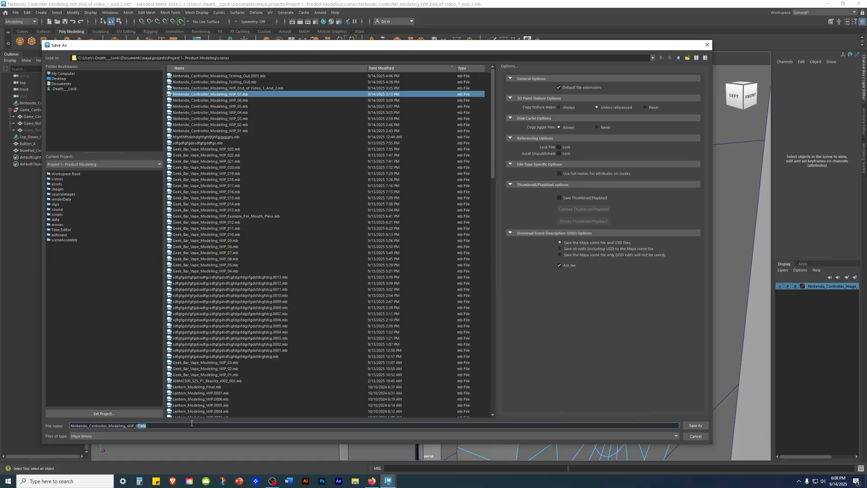
type("8")
key("Return")
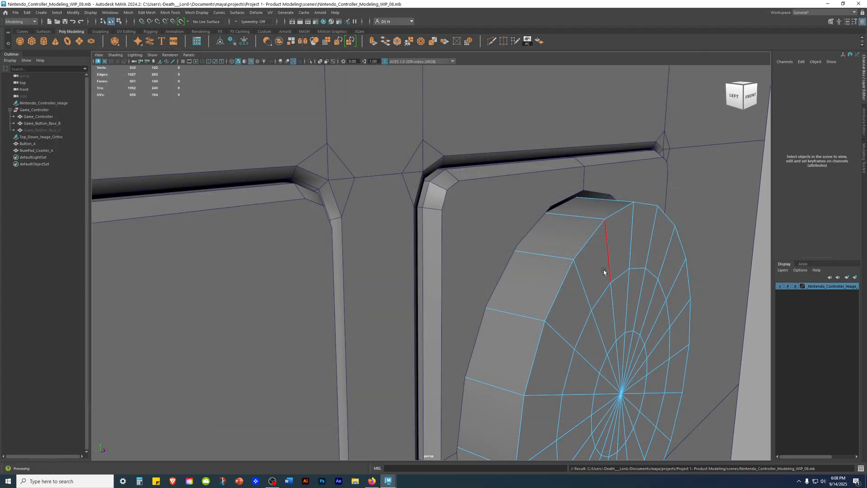
Step: Bevel the outer edge loop around Button_A's front face
scroll(631, 297, "down", 4)
left_click_drag(631, 297, 445, 219, "alt")
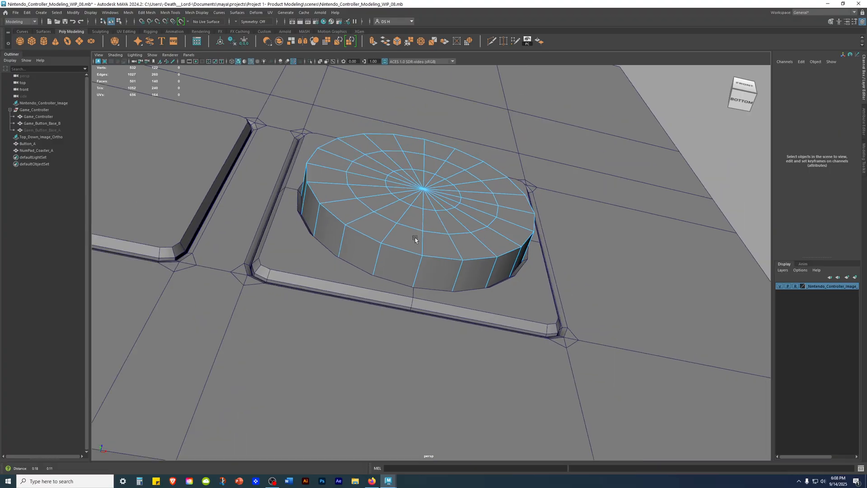
middle_click_drag(445, 218, 357, 271, "alt")
scroll(482, 273, "up", 4)
left_click(471, 277)
left_click_drag(540, 248, 590, 283, "alt")
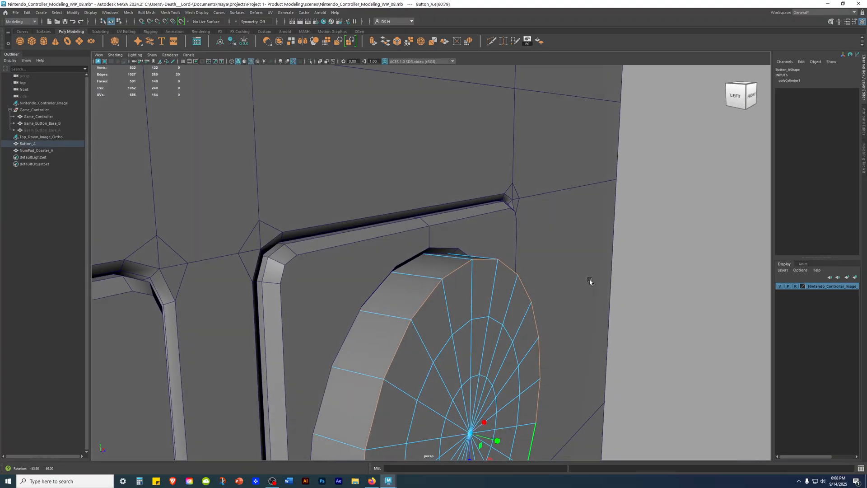
right_click_drag(590, 284, 390, 306, "alt")
mouse_move(390, 305)
left_mouse_down("alt")
mouse_move(294, 304)
mouse_move(412, 310)
mouse_move(402, 332)
mouse_move(546, 353)
mouse_move(623, 334)
mouse_move(597, 281)
mouse_move(604, 342)
mouse_move(526, 389)
mouse_move(456, 316)
left_mouse_up("alt")
key("4")
key("5")
right_click_drag(456, 316, 207, 297, "alt")
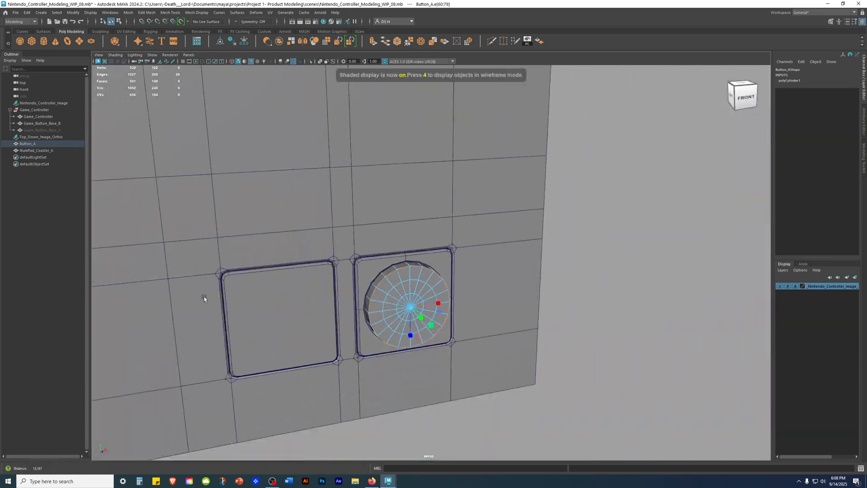
left_click_drag(207, 297, 275, 301, "alt")
right_click_drag(275, 300, 362, 306, "alt")
right_click(676, 213, "shift")
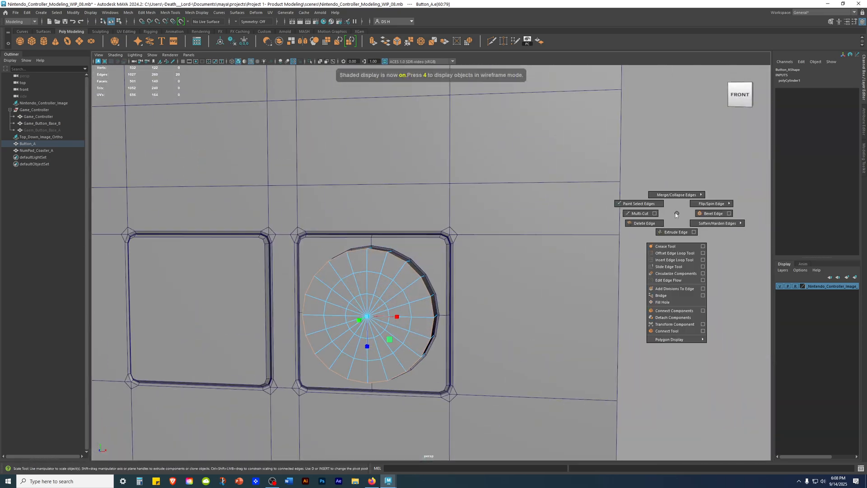
left_click(716, 213)
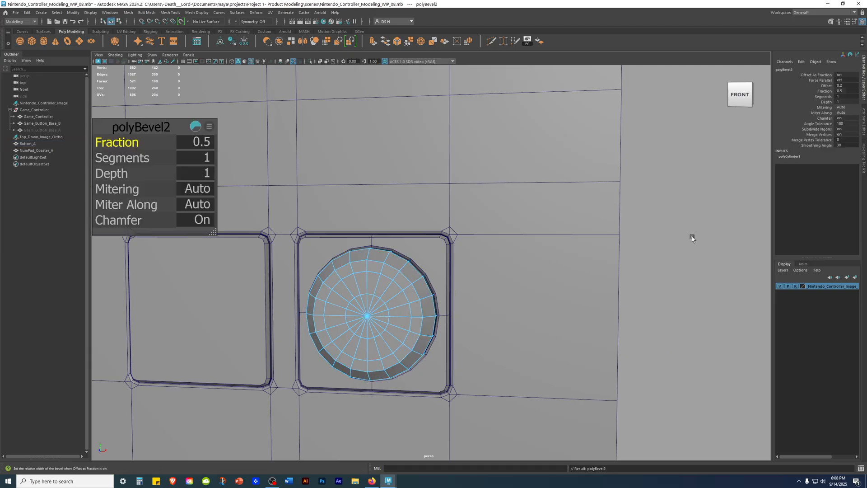
Step: Compare Button_A's beveled rim with the red buttons' rims in the top and front reference images
left_click_drag(434, 240, 640, 290, "alt")
key("space")
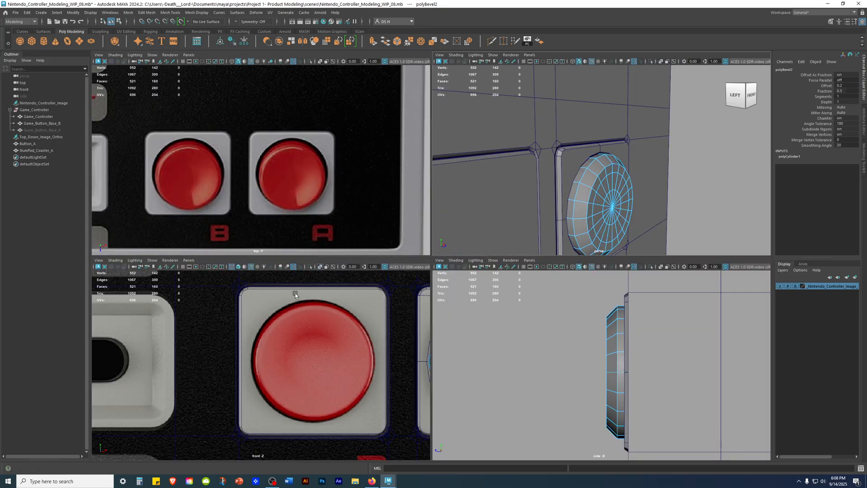
scroll(354, 186, "up", 10)
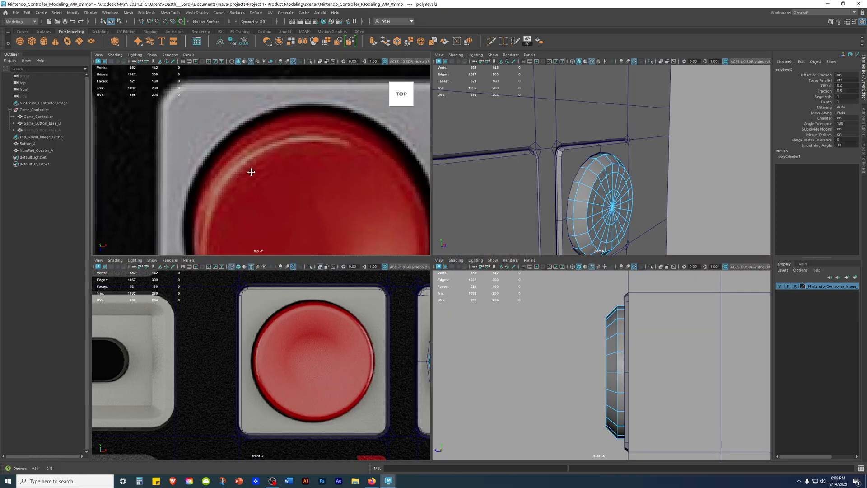
scroll(221, 163, "down", 2)
middle_click_drag(211, 161, 304, 169, "alt")
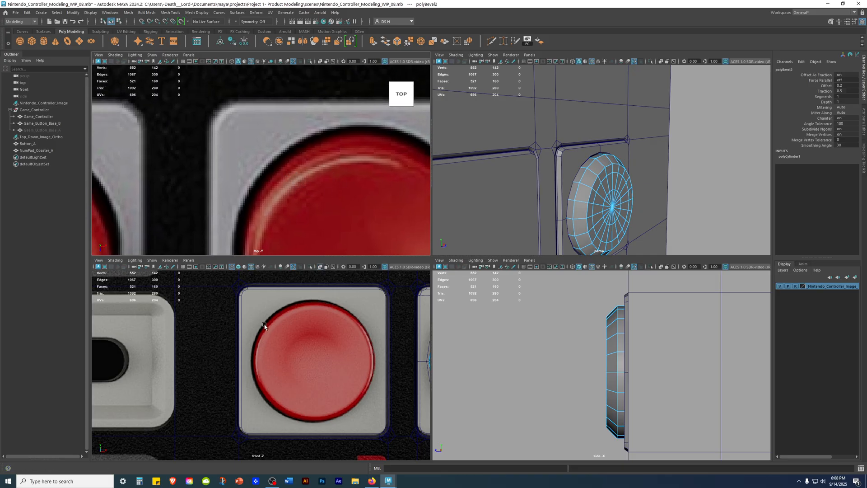
scroll(269, 321, "up", 6)
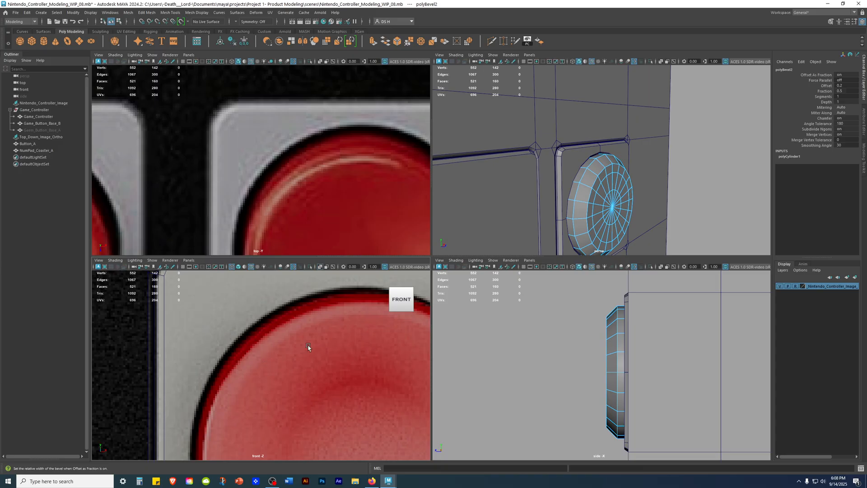
Step: Set the rim bevel's Fraction to 0.23 and its Segments to 3, checking the rim from both sides
key("space")
left_click_drag(579, 189, 441, 225, "alt")
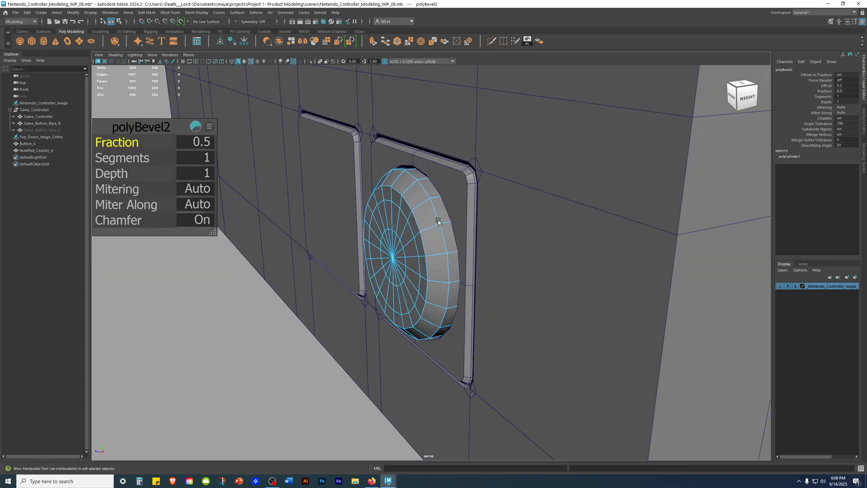
left_click_drag(128, 141, 115, 142)
left_click_drag(348, 267, 432, 260, "alt")
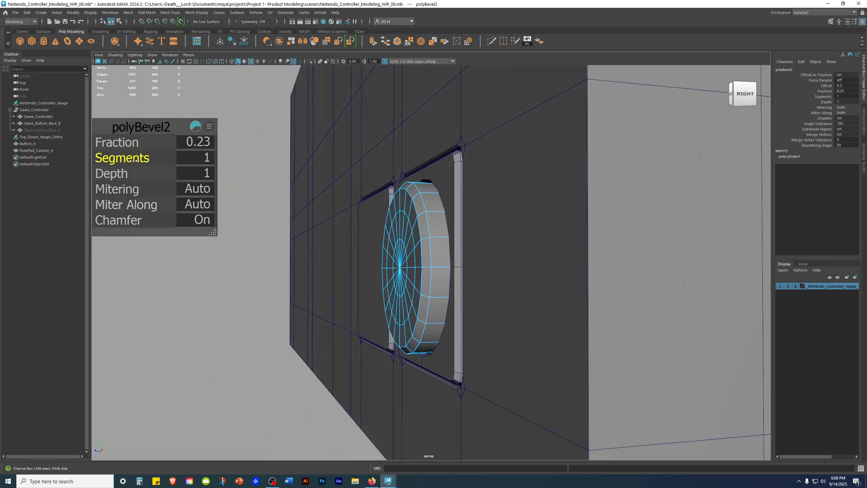
left_click_drag(142, 160, 151, 161)
left_click_drag(496, 266, 630, 268, "alt")
left_click_drag(121, 160, 140, 160)
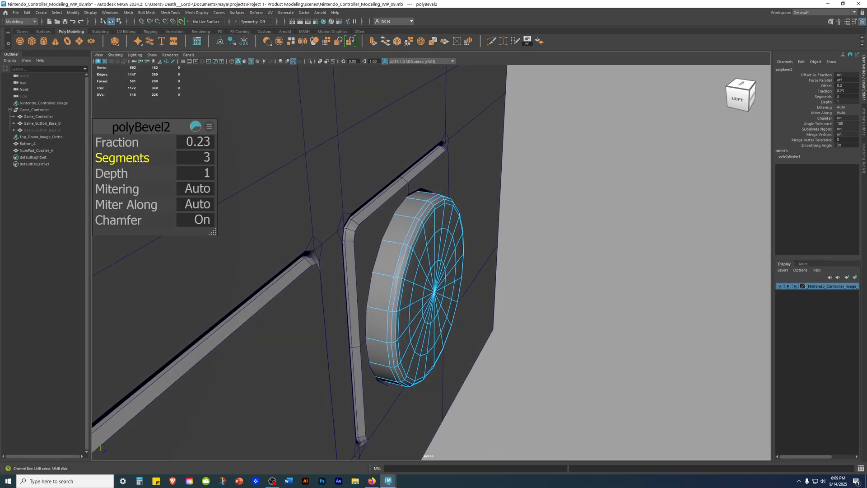
left_click_drag(397, 185, 436, 214, "alt")
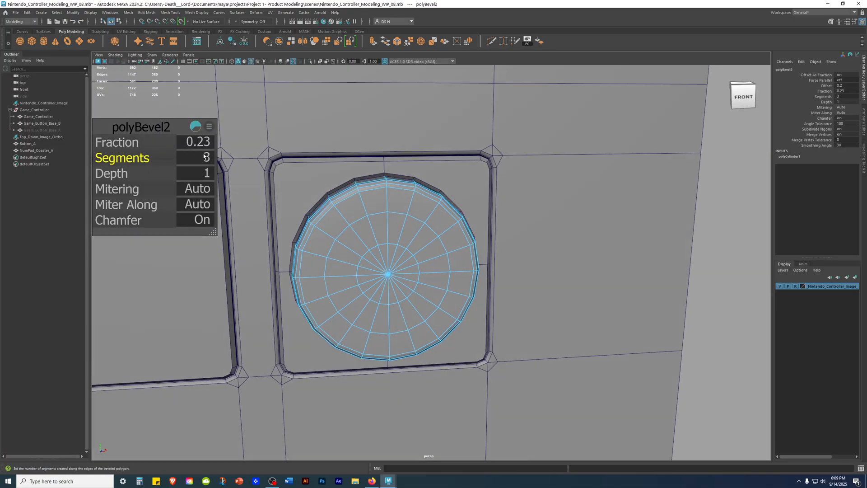
Step: Widen the rim bevel to a Fraction of about 0.36, inspect it up close and deselect it
left_click_drag(121, 143, 126, 144)
left_click_drag(533, 239, 420, 187, "alt")
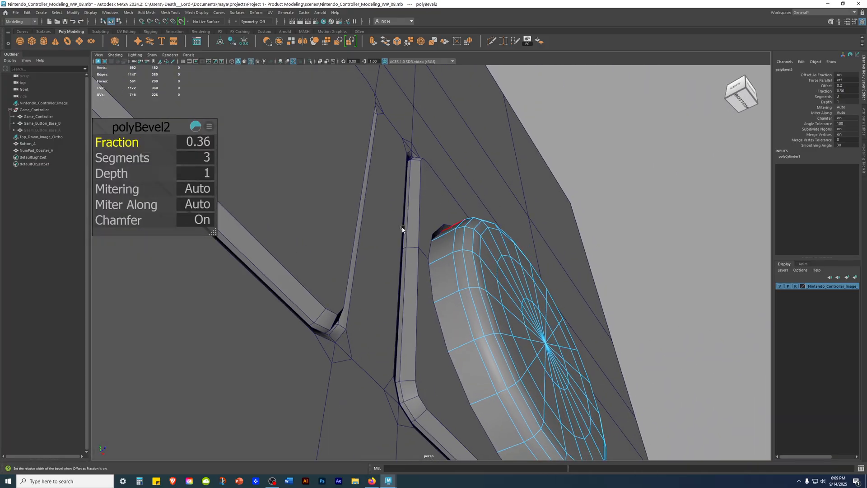
left_click_drag(126, 142, 124, 142)
left_click_drag(583, 203, 619, 321, "alt")
scroll(279, 248, "down", 3)
left_click(634, 305)
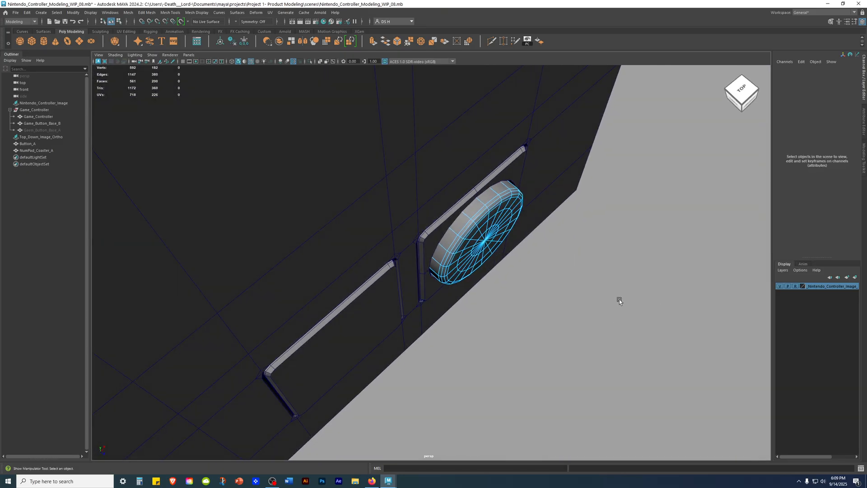
Step: Return Button_A to object mode and review the rounded button with the wireframe overlay off
right_click_drag(480, 214, 524, 189)
left_click(711, 221)
scroll(624, 221, "down", 4)
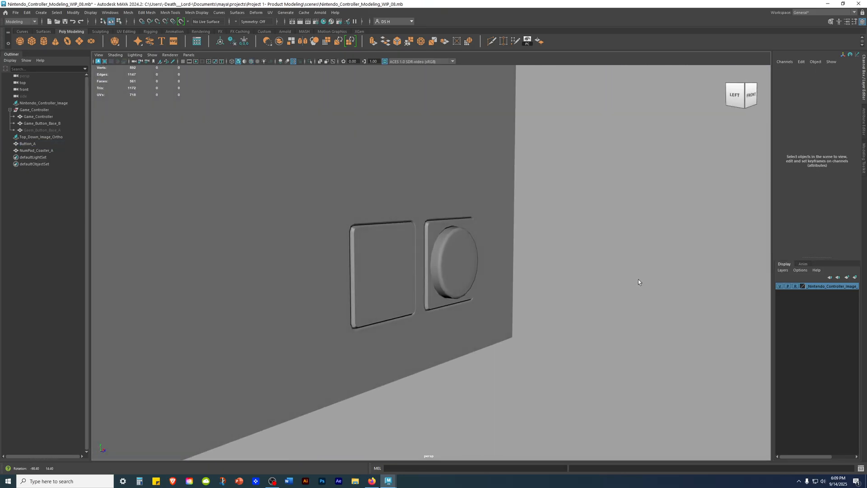